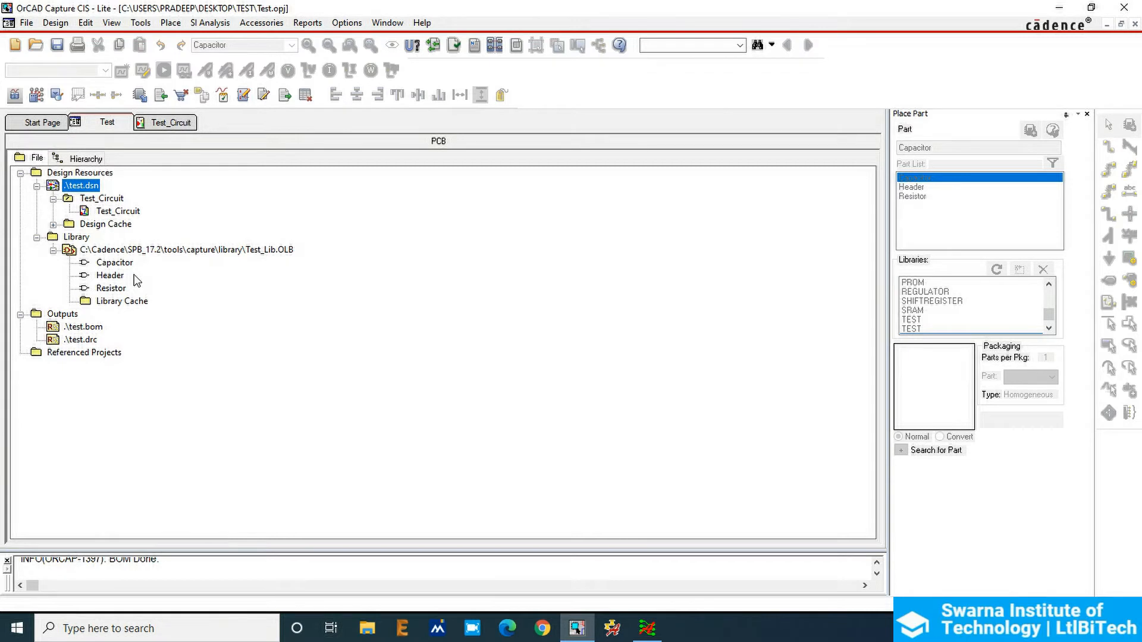
- Switch to the browser and examine the 2512 row of the solder pad land pattern table
click(126, 265)
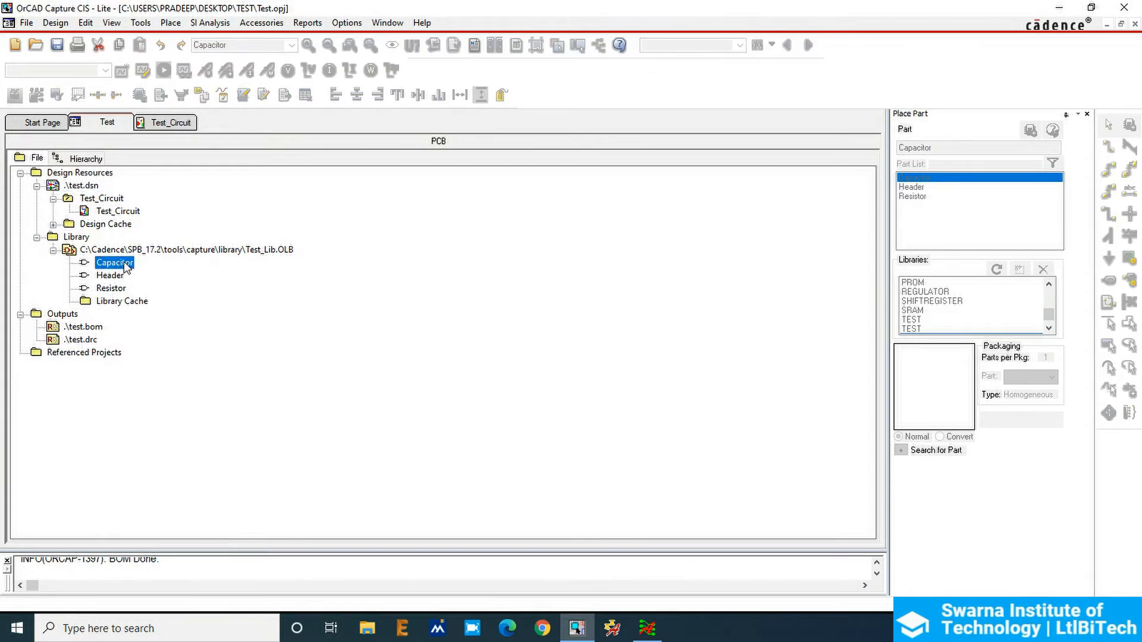
click(118, 291)
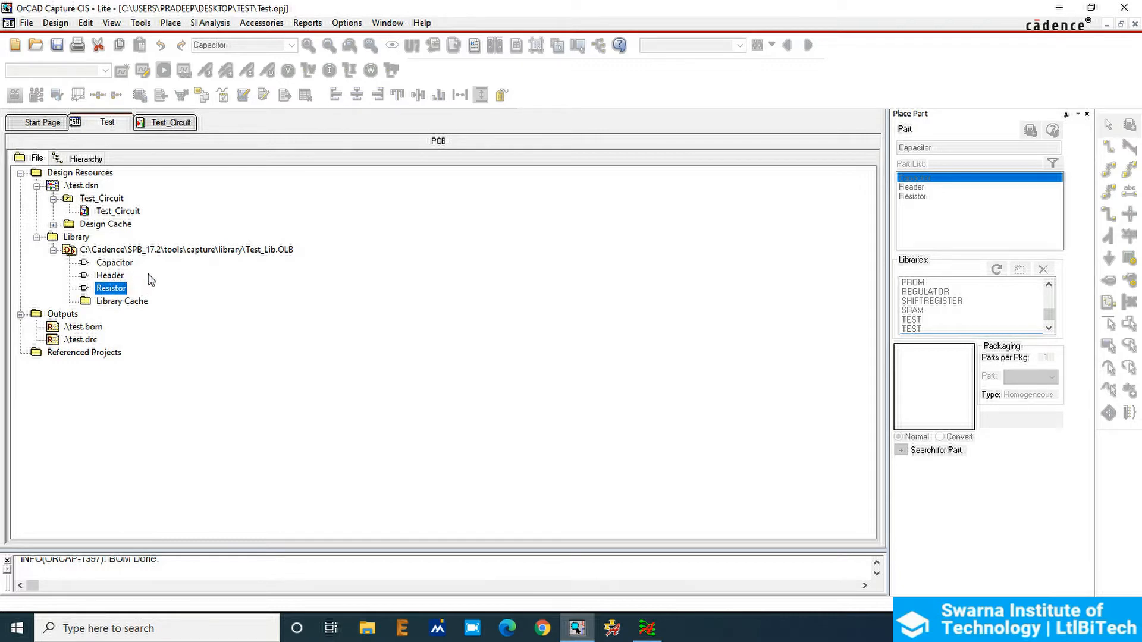
click(536, 628)
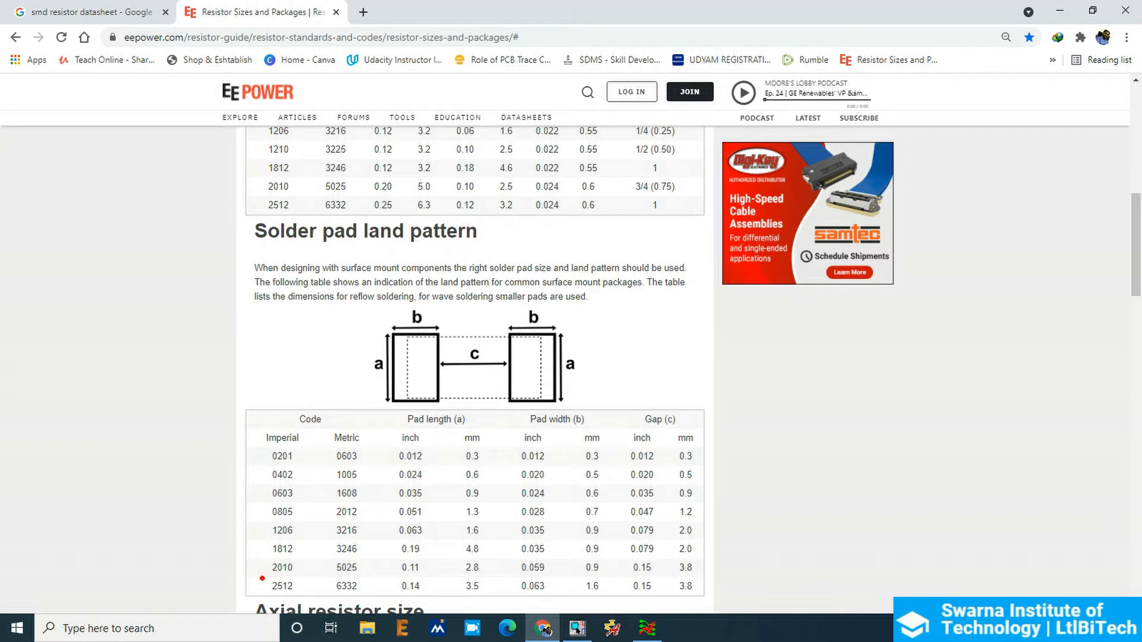
drag(263, 578, 476, 597)
key(Escape)
scroll(522, 434, down, 2)
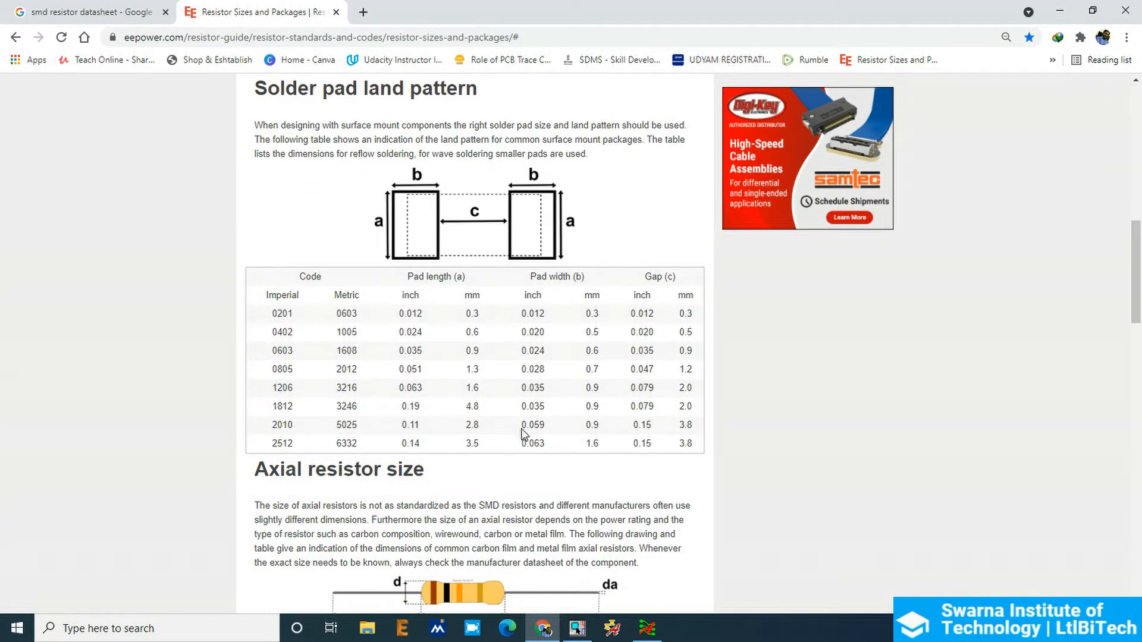
- Examine the solder pad land pattern diagram and the SMD resistor package drawing with its size table
mouse_move(356, 161)
ctrl+mouse_down()
mouse_move(568, 243)
mouse_move(598, 275)
ctrl+mouse_up()
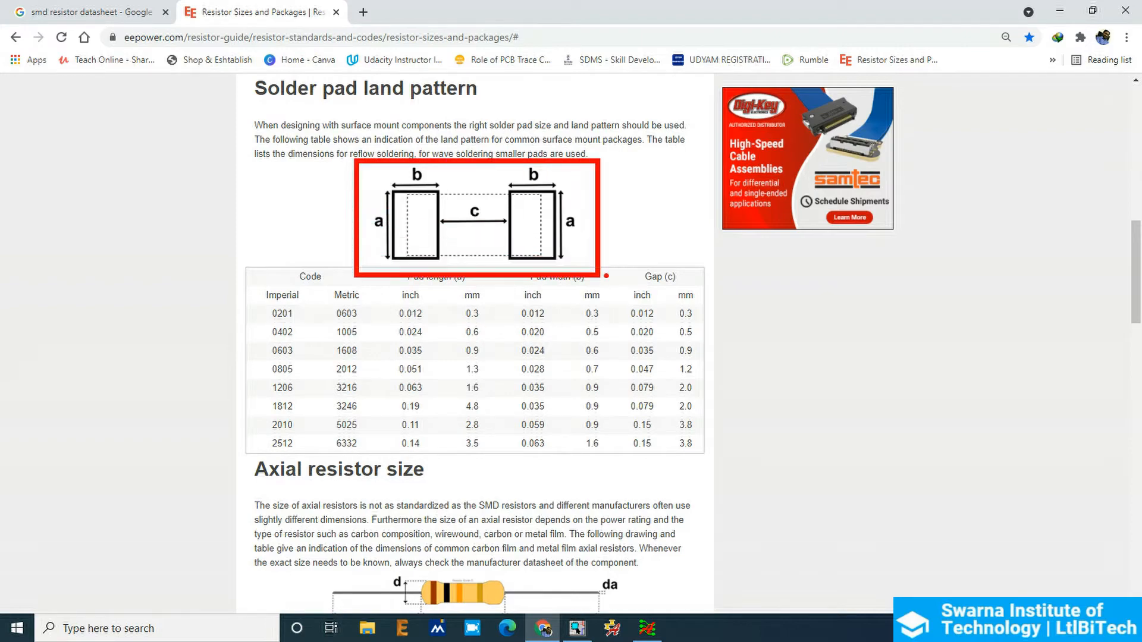
key(Escape)
scroll(522, 428, down, 1)
scroll(522, 432, up, 9)
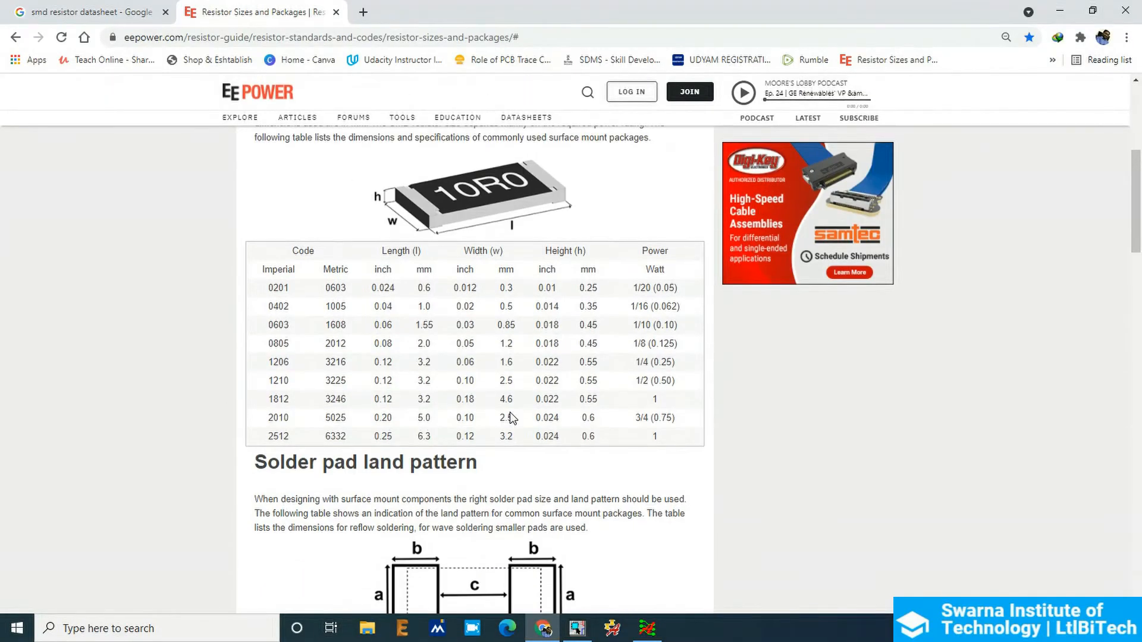
drag(594, 287, 651, 276)
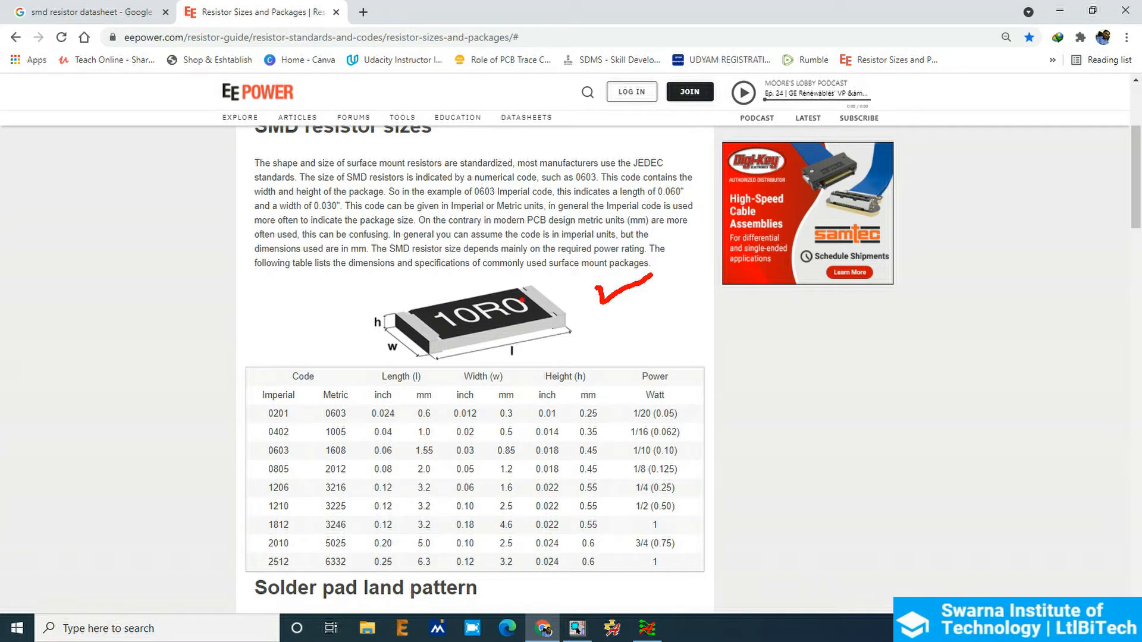
key(Escape)
scroll(559, 349, down, 6)
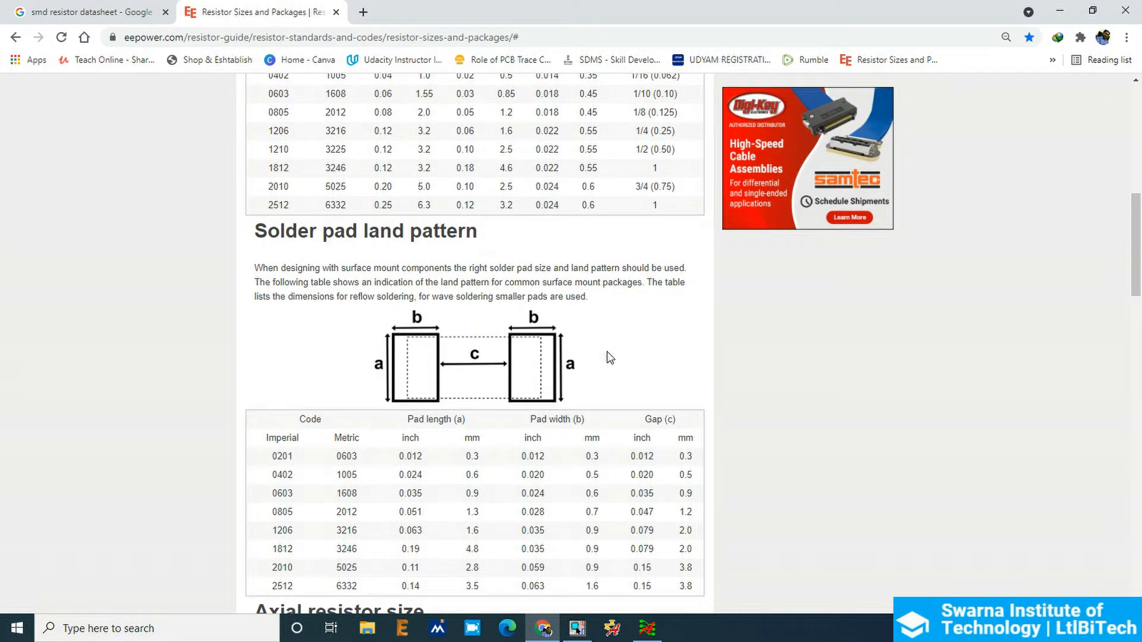
- Read the 2512 pad length (a) and pad width (b) in millimetres and match them to the land pattern diagram
scroll(565, 346, down, 1)
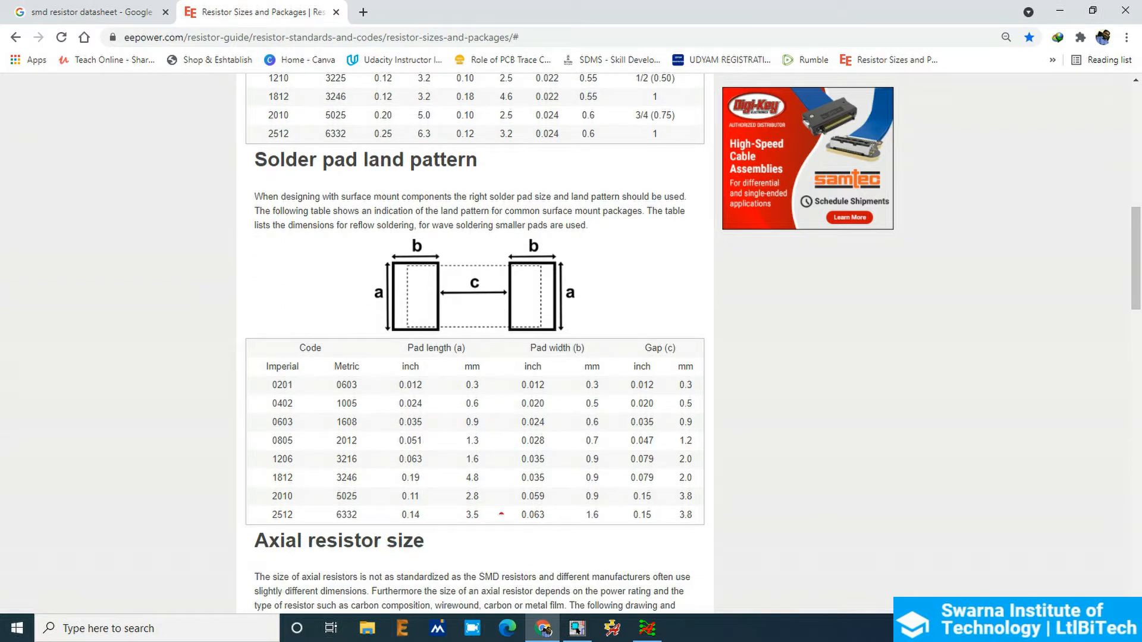
mouse_move(461, 524)
mouse_down()
mouse_move(486, 524)
mouse_move(492, 506)
mouse_up()
drag(365, 271, 375, 324)
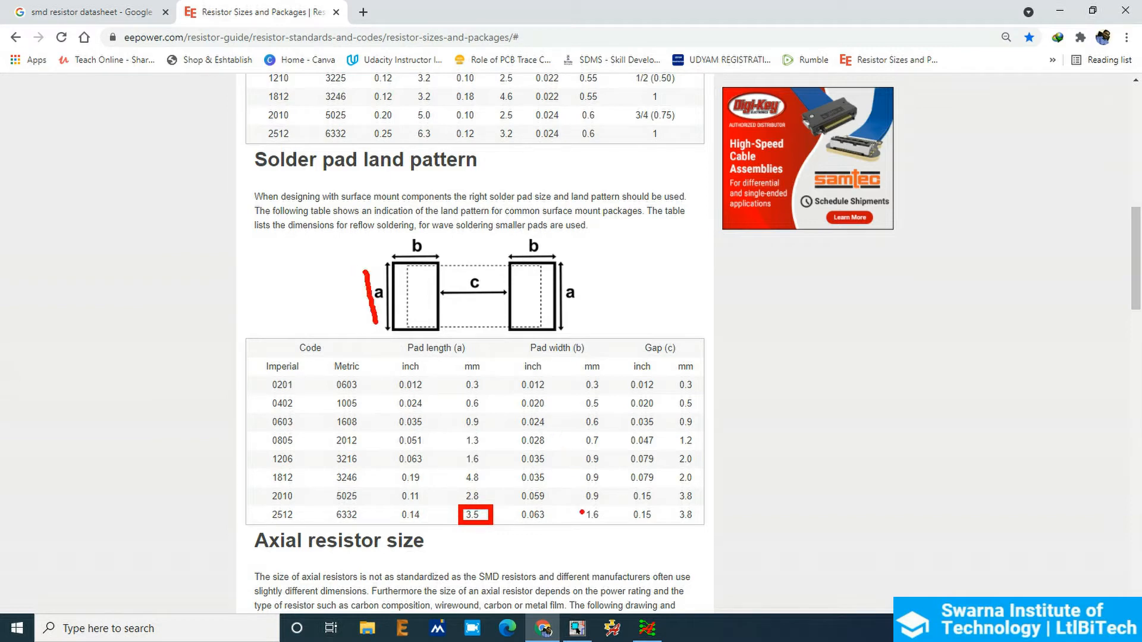
mouse_move(581, 512)
mouse_down()
mouse_move(600, 530)
mouse_move(611, 523)
mouse_move(574, 505)
mouse_up()
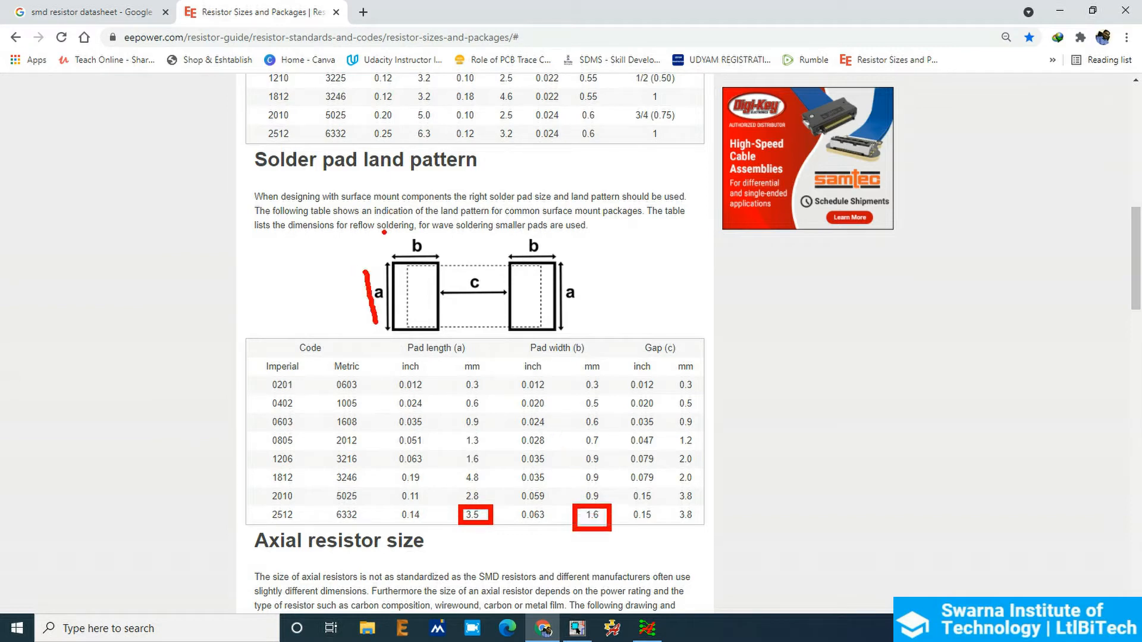
drag(390, 240, 440, 244)
key(Escape)
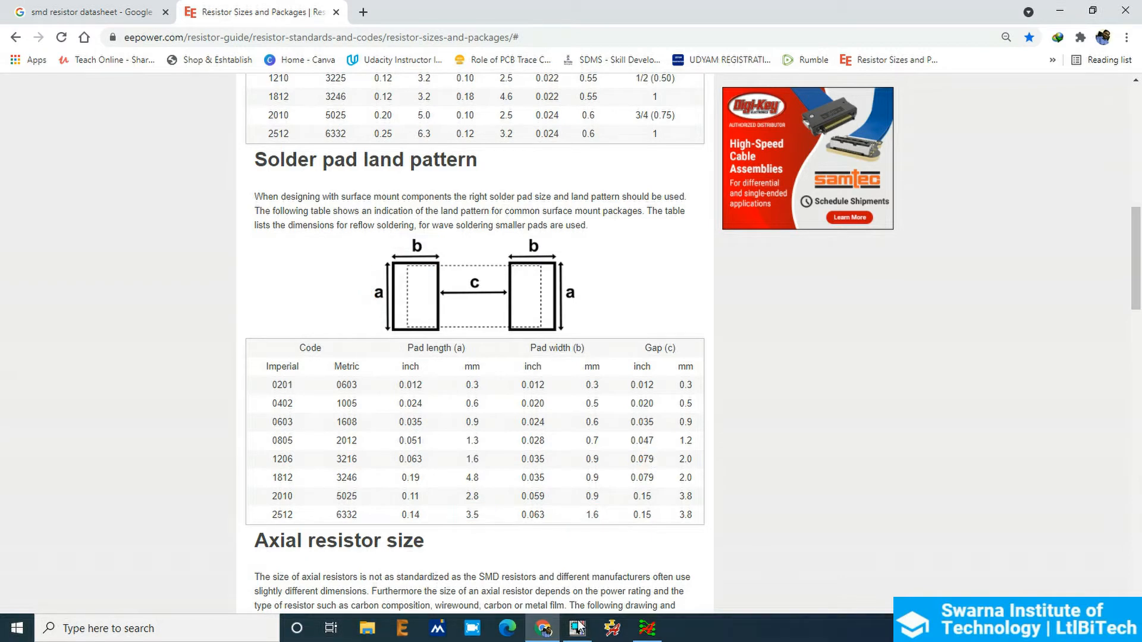
- Switch to Pad Editor and start a new padstack, browsing to the Desktop\Test\Footprints folder as its location
click(613, 629)
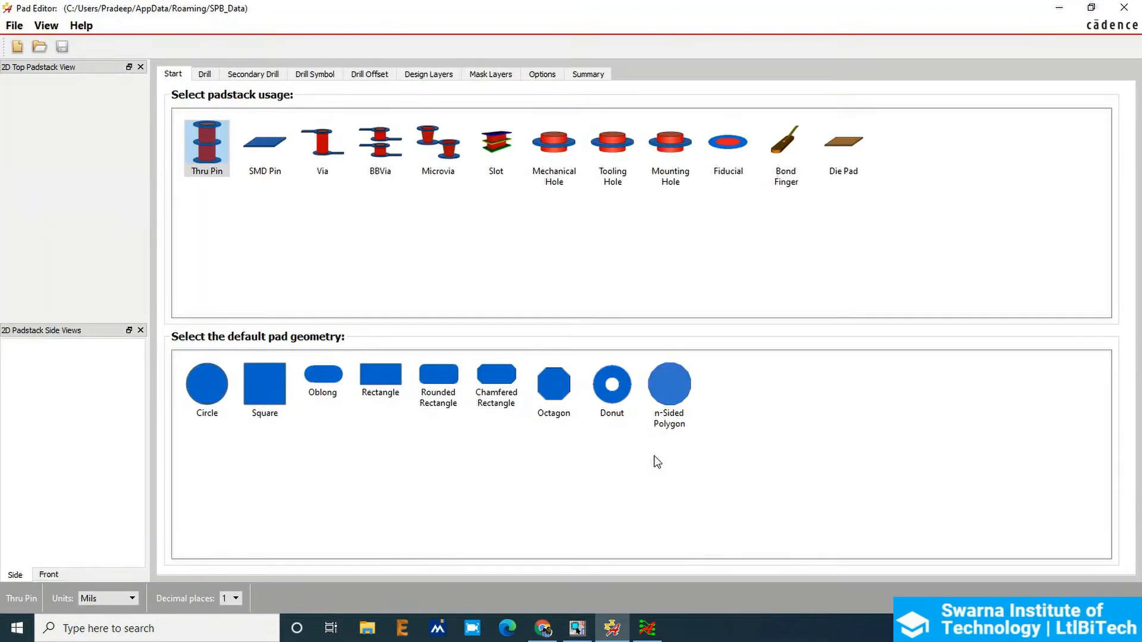
click(14, 26)
click(36, 44)
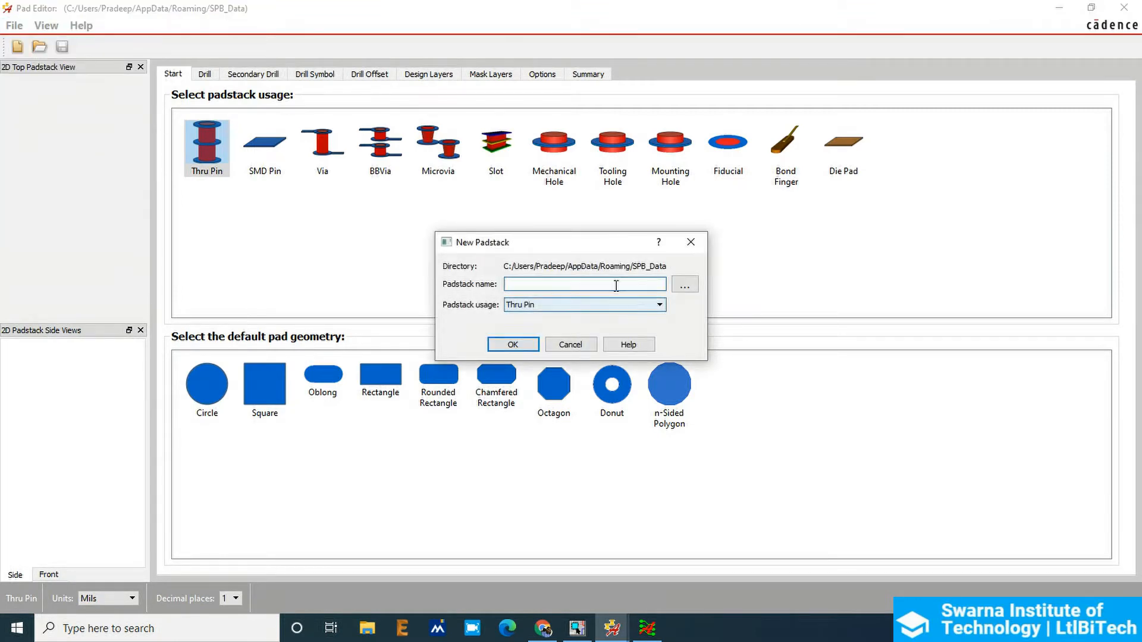
click(683, 287)
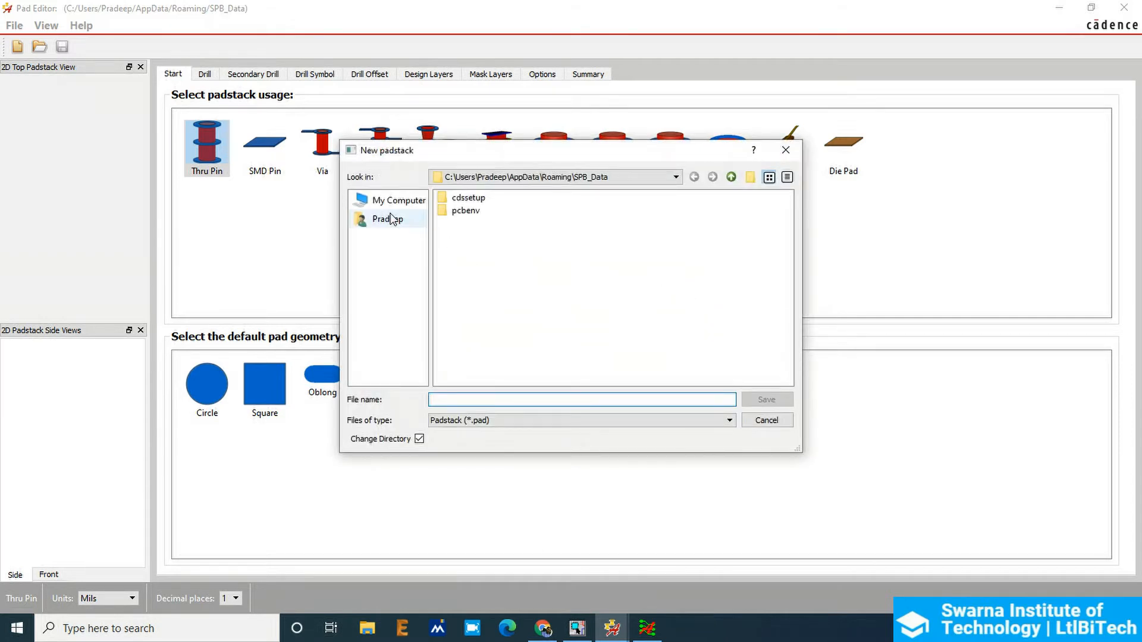
click(387, 219)
double_click(474, 238)
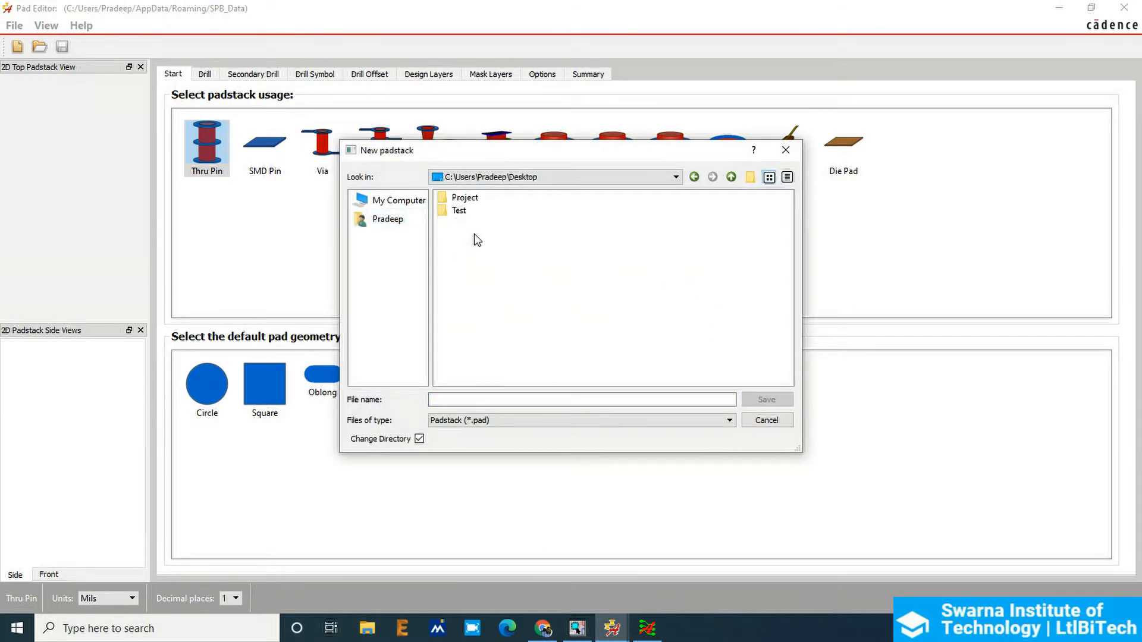
double_click(473, 213)
click(471, 198)
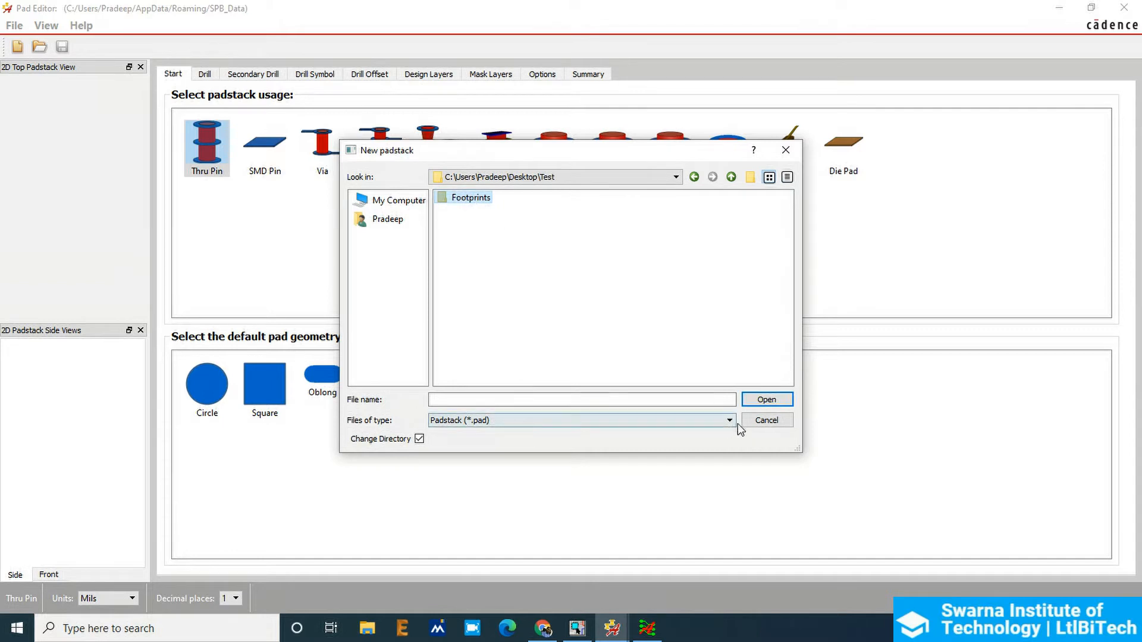
click(767, 399)
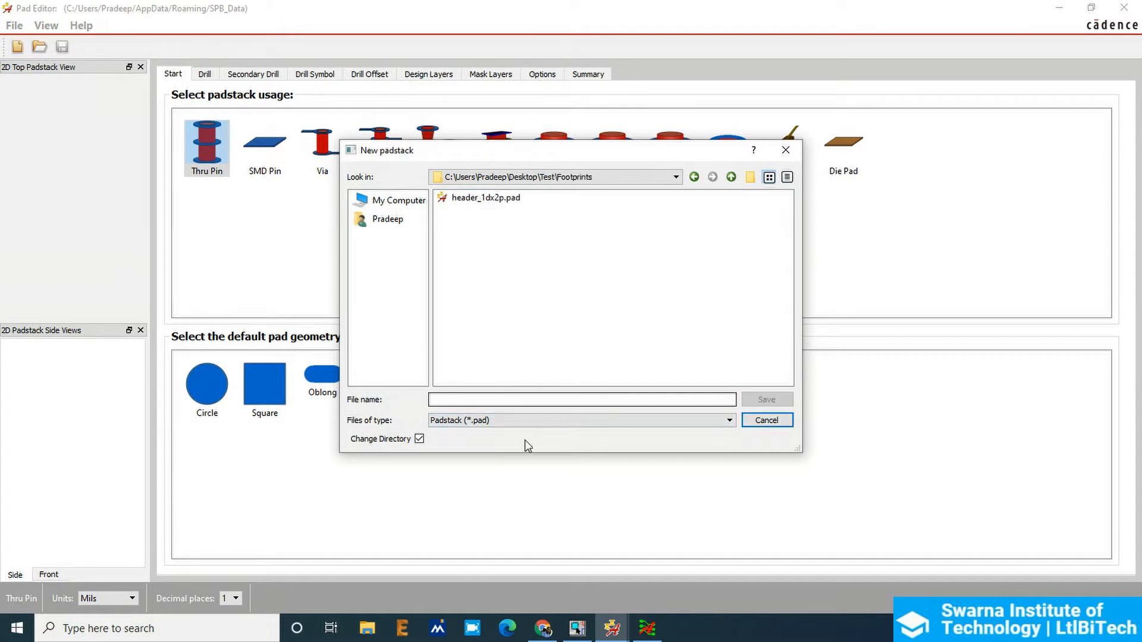
- Name the new padstack 2512, set its usage to SMD Pin and create it
click(473, 399)
text(2512)
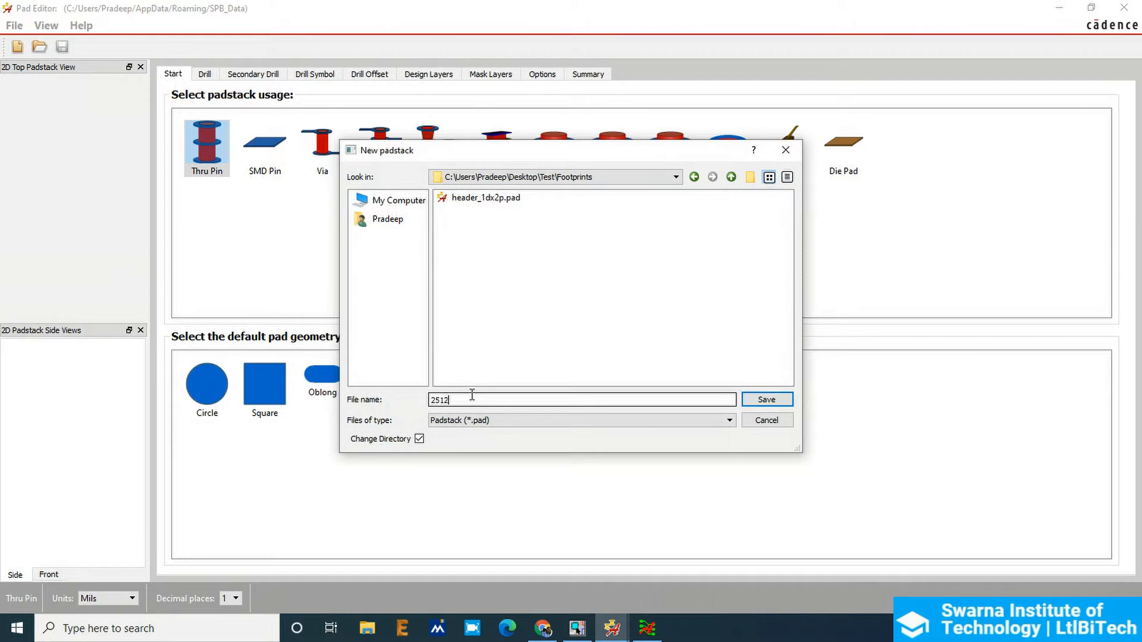
key(Return)
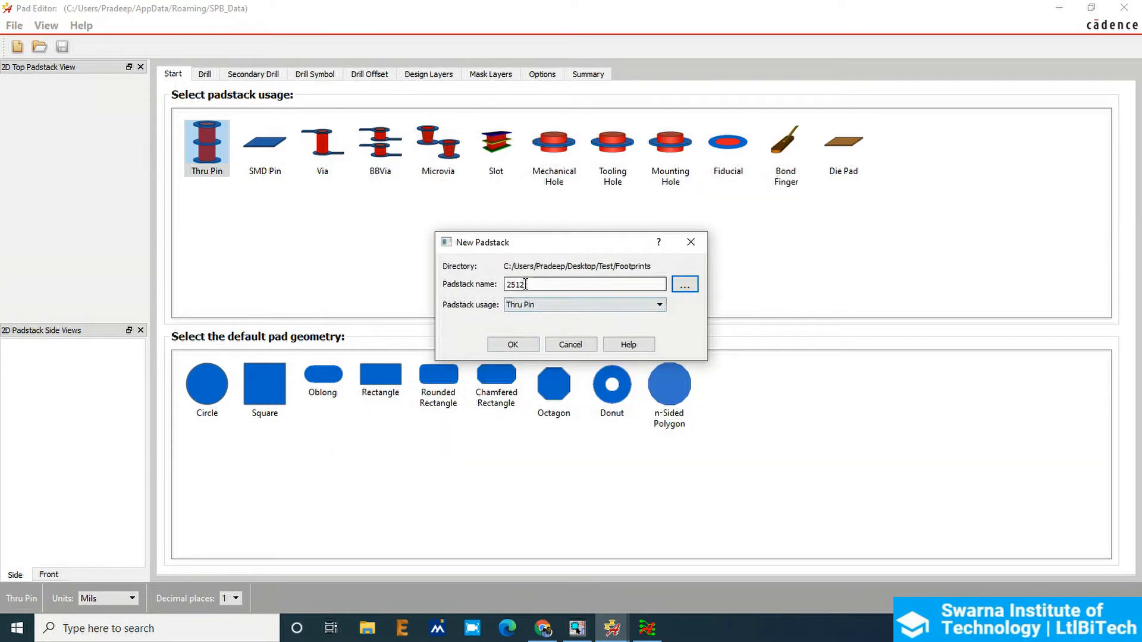
click(536, 307)
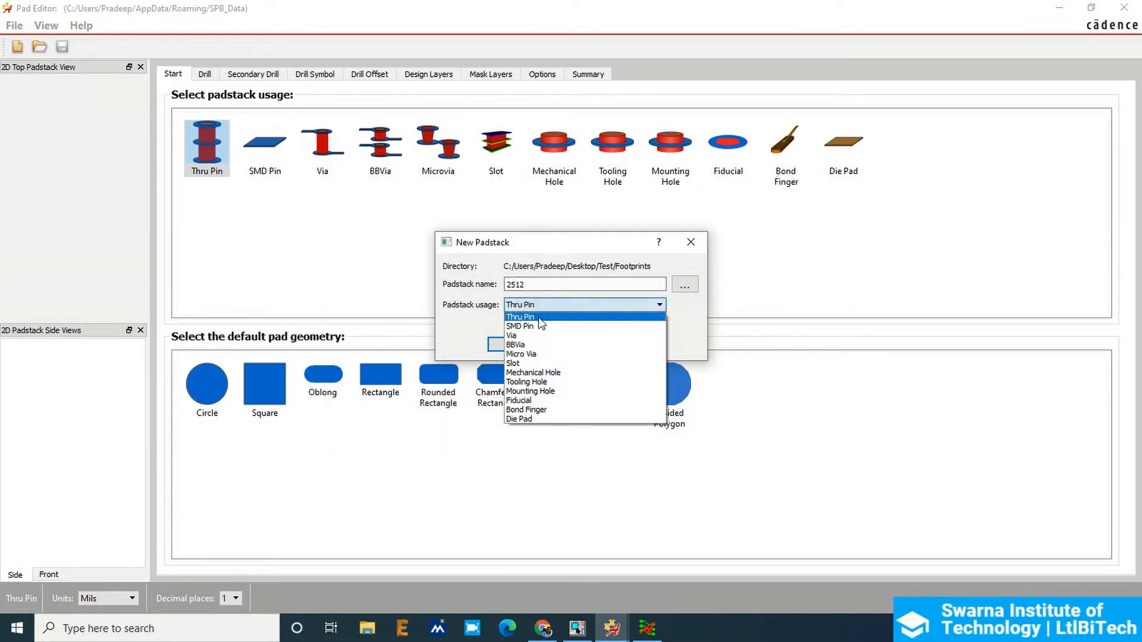
click(533, 323)
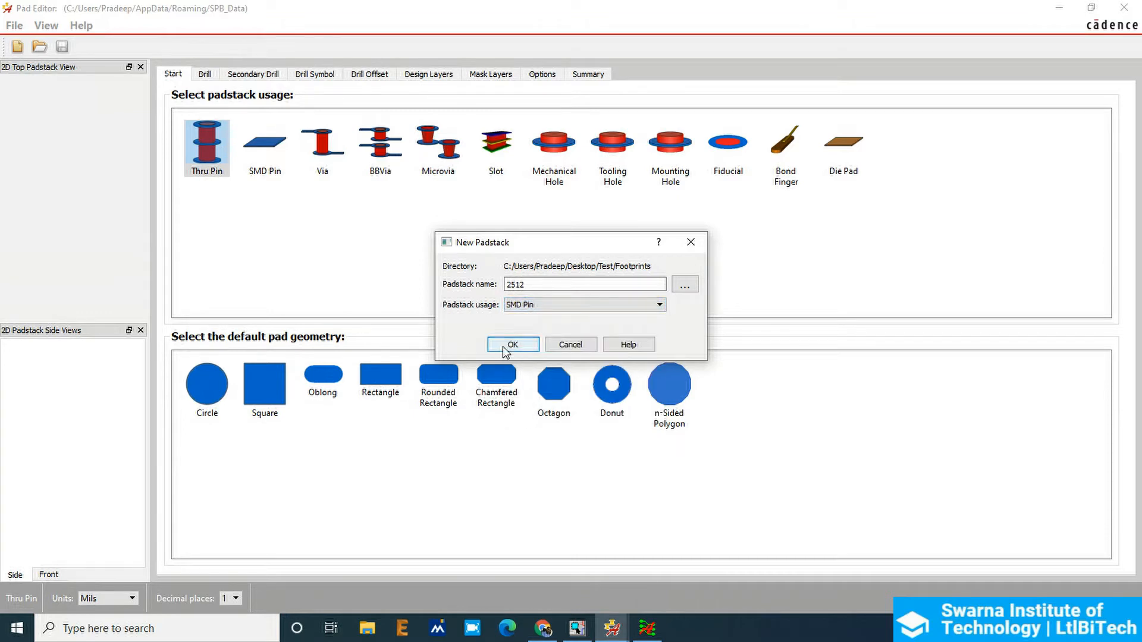
click(509, 346)
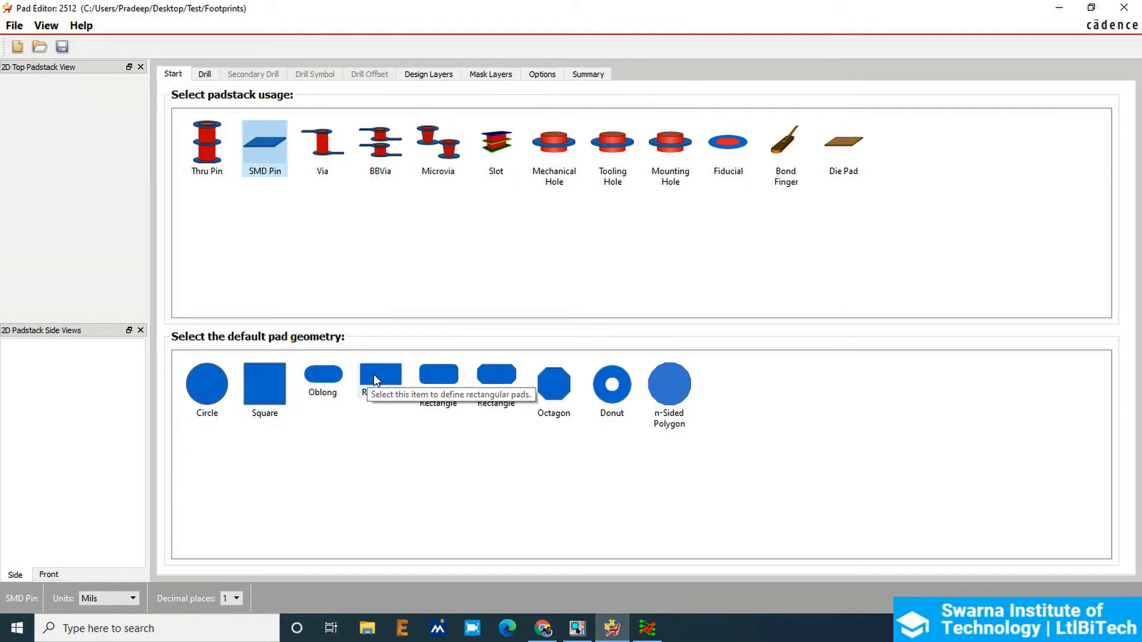
- Choose Rectangle as the default pad geometry and as the regular pad geometry on BEGIN LAYER
click(390, 392)
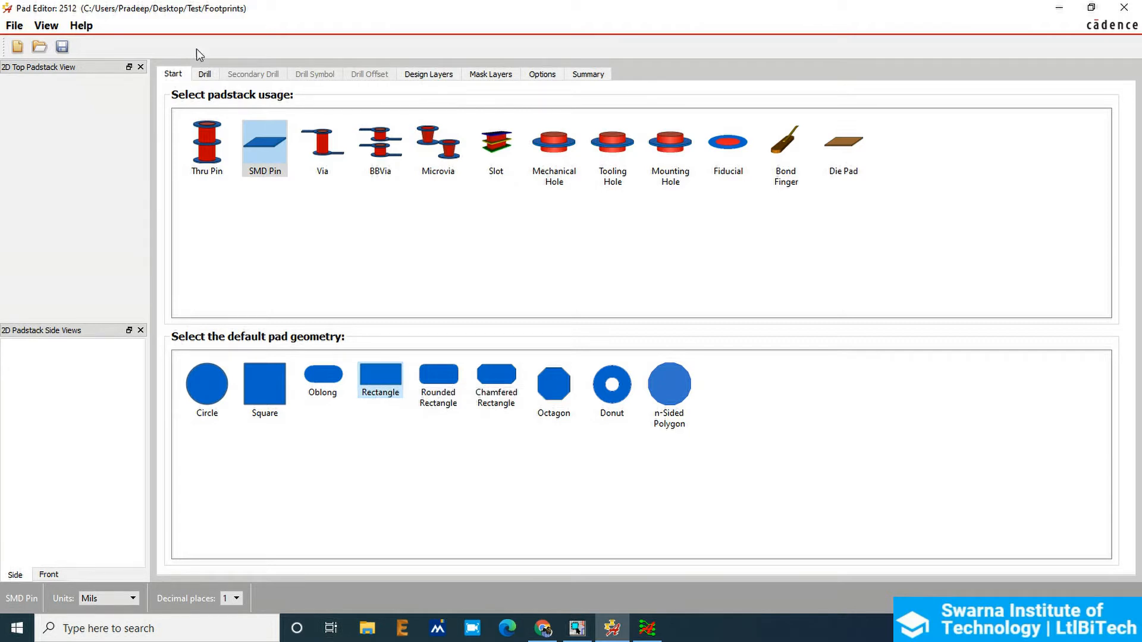
click(205, 75)
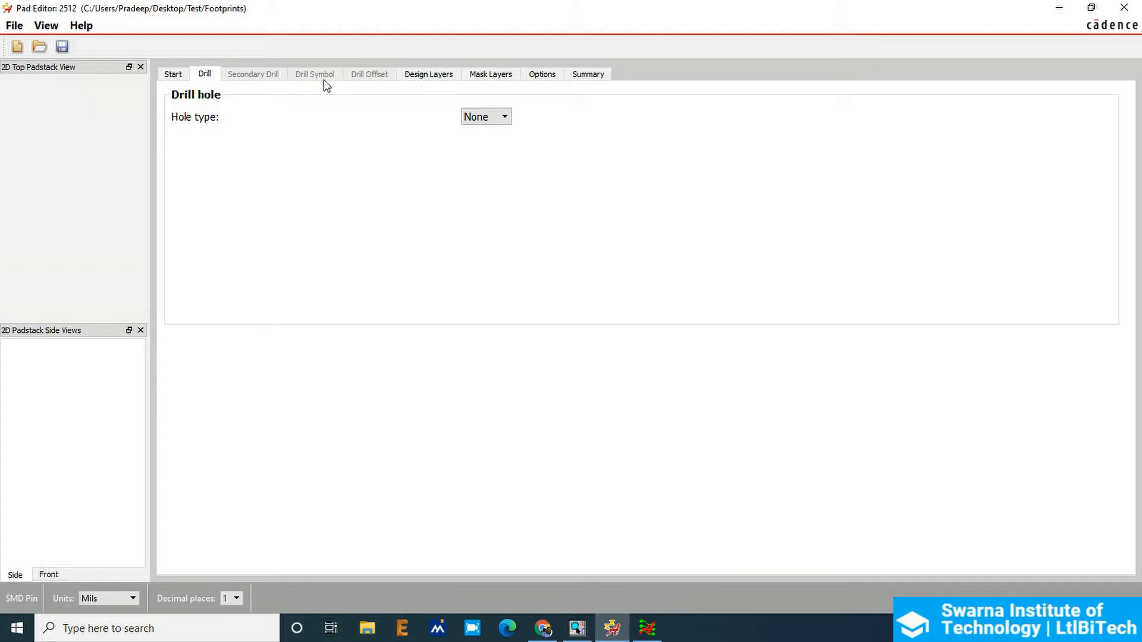
click(437, 77)
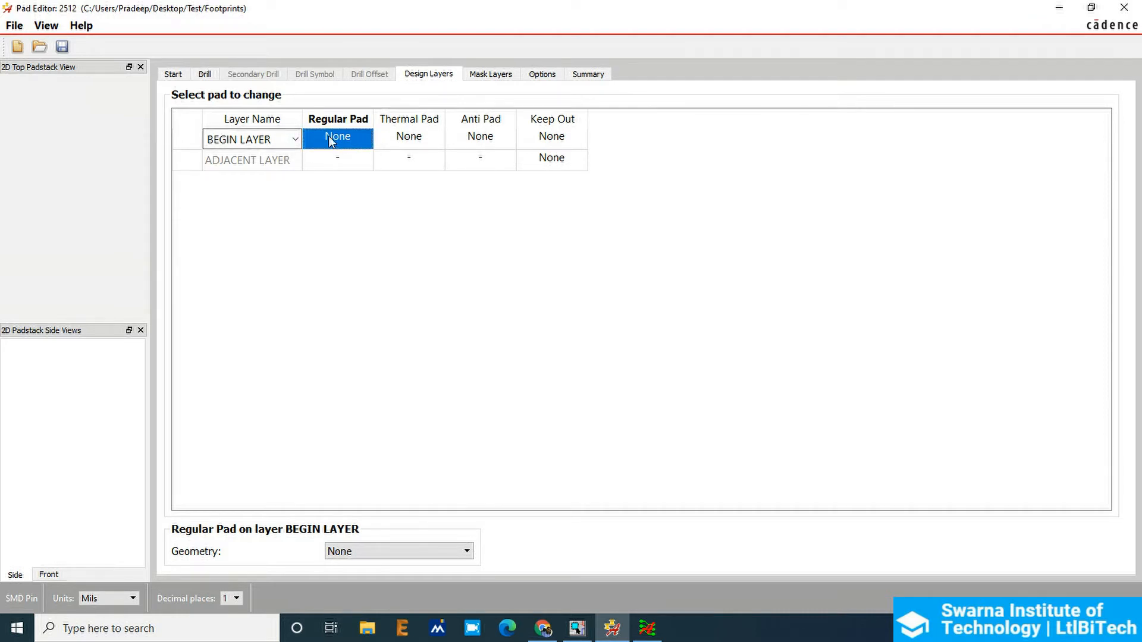
click(294, 141)
click(296, 144)
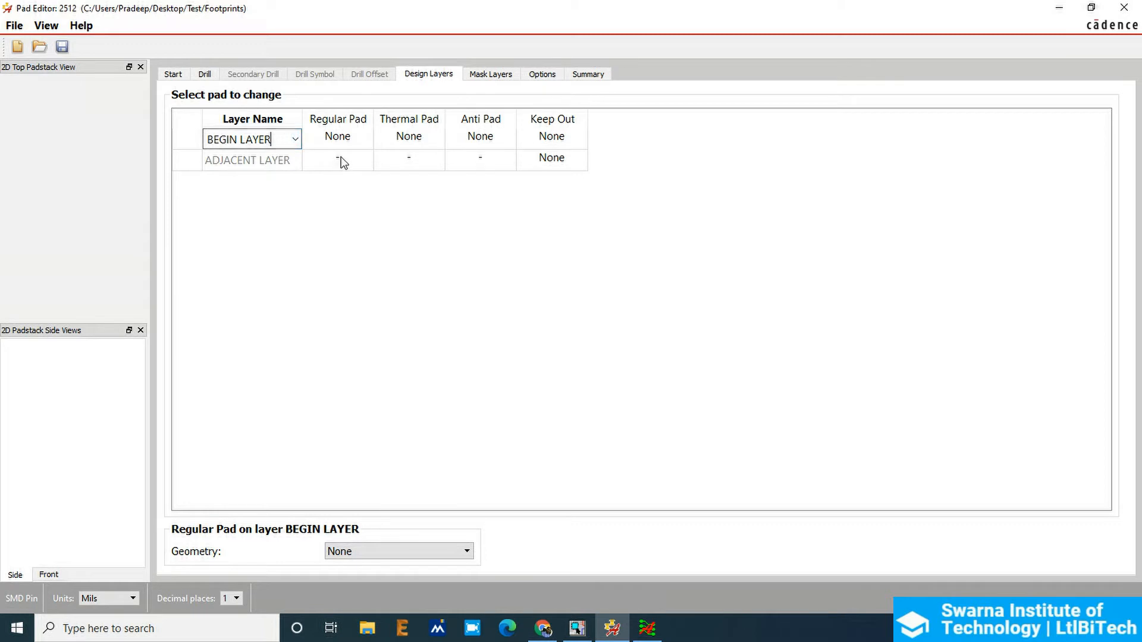
click(354, 144)
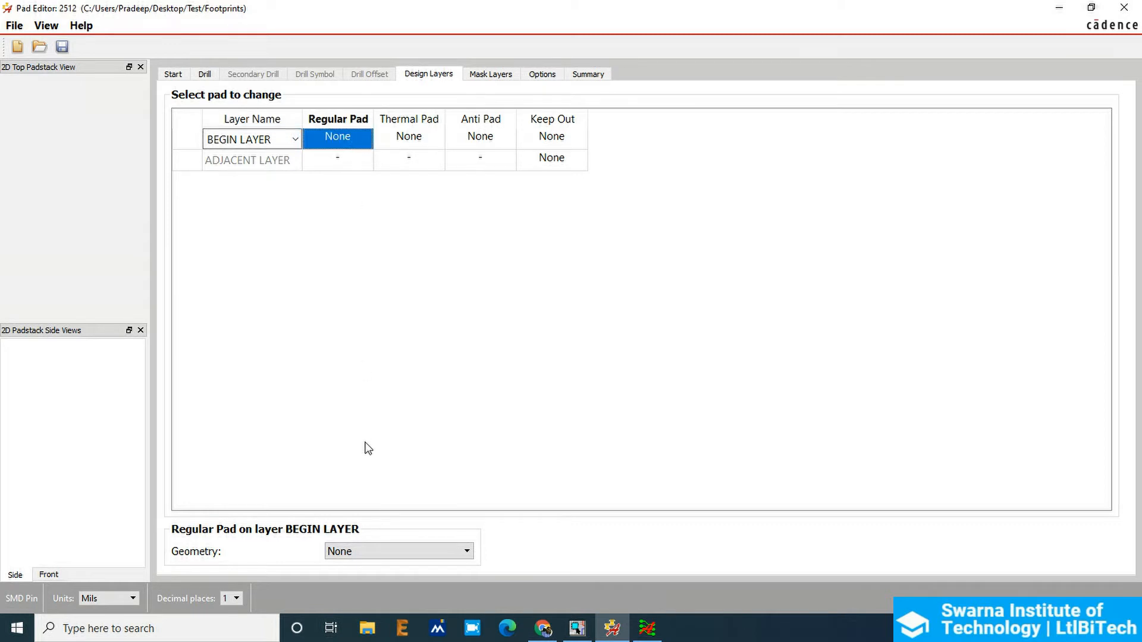
click(402, 551)
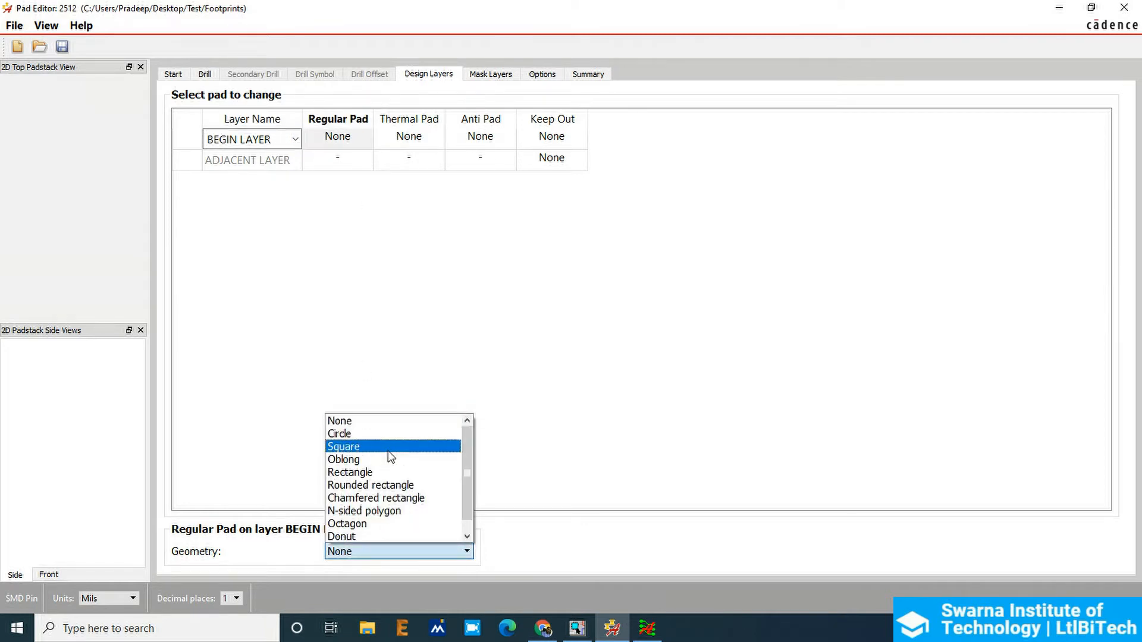
click(391, 471)
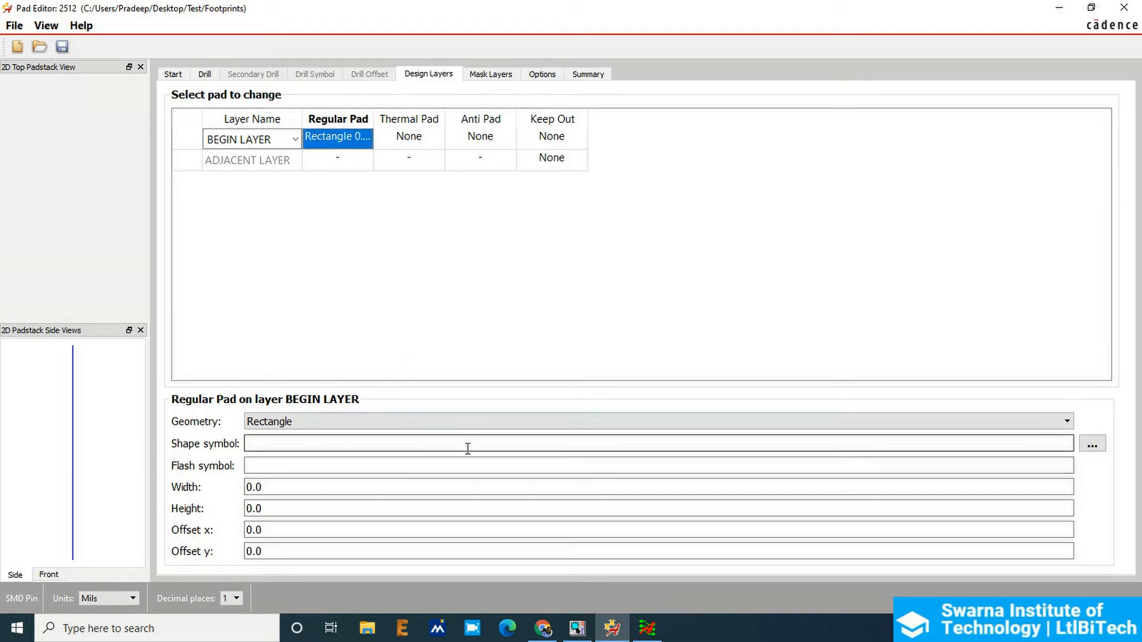
- Change the padstack units to Millimeter and accept the loss of accuracy
click(491, 74)
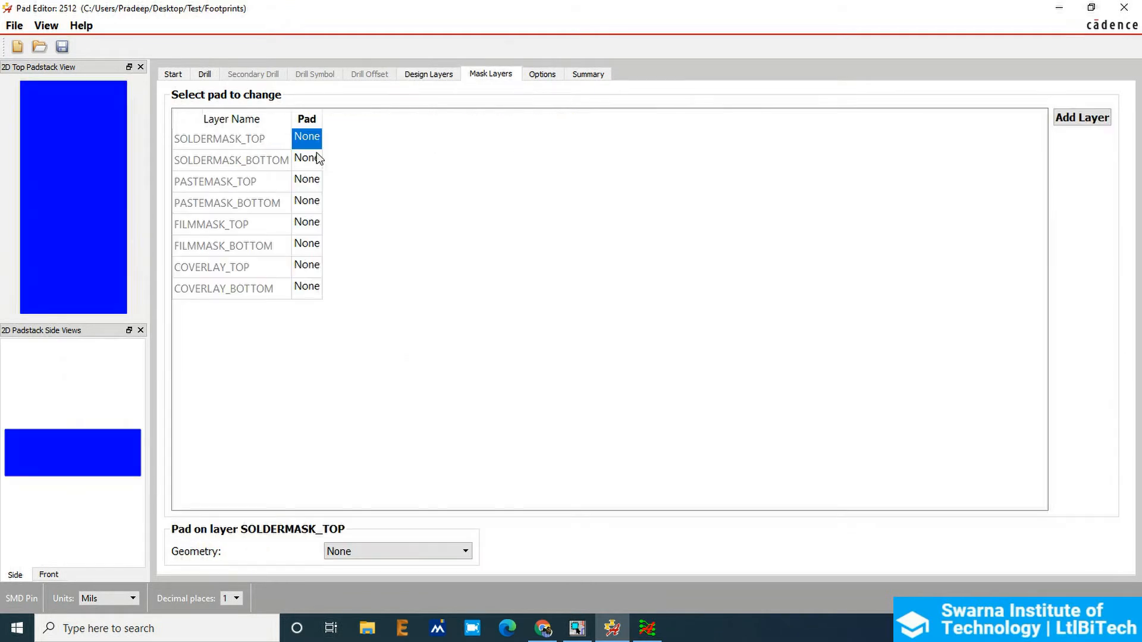
click(424, 74)
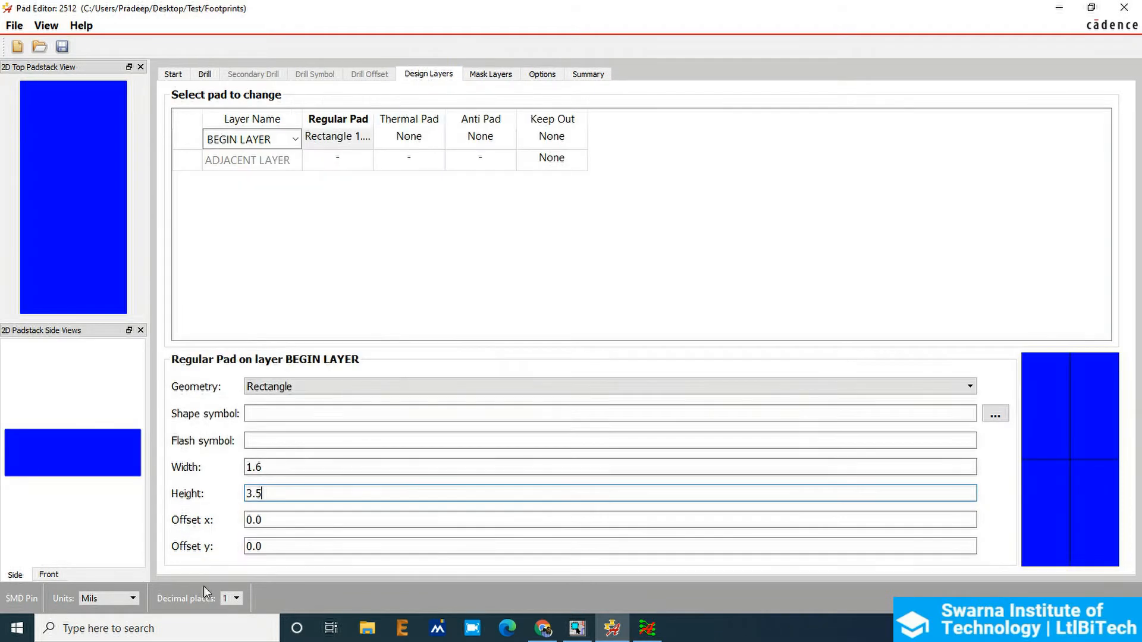
click(123, 598)
click(100, 564)
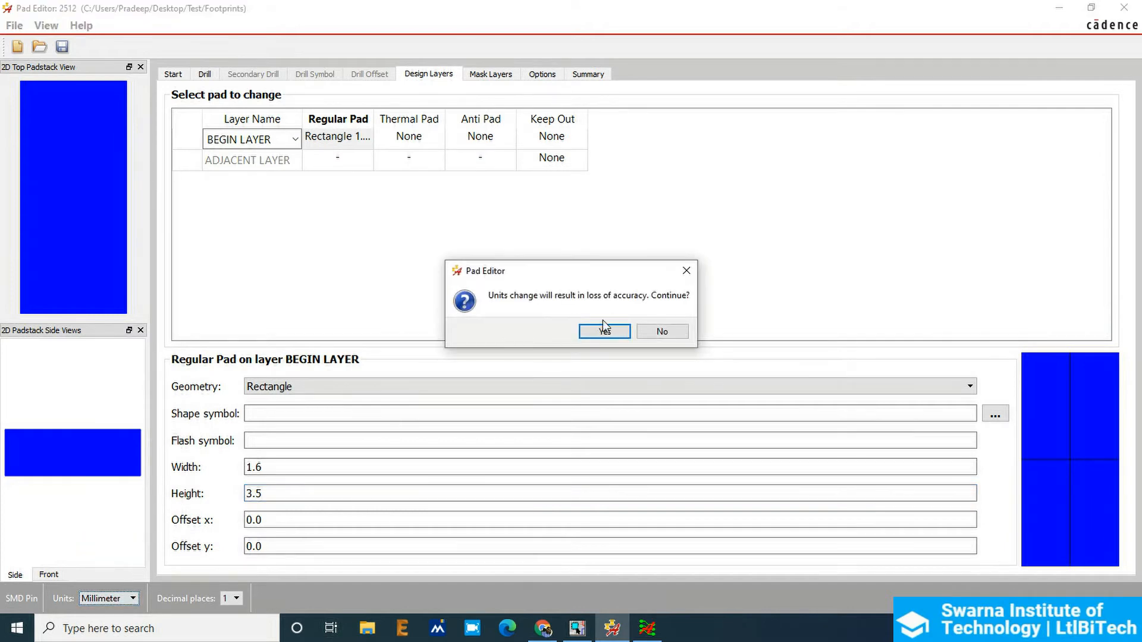
click(603, 330)
- Set the regular pad on BEGIN LAYER to a width of 1.6 mm and a height of 3.5 mm
drag(331, 466, 237, 466)
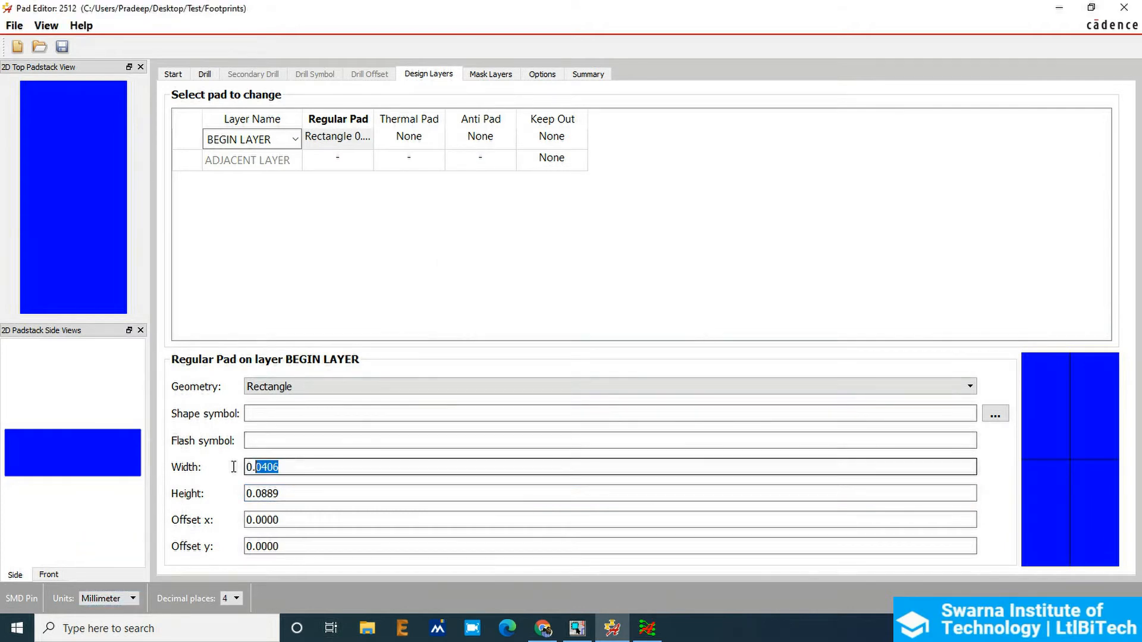
text(1.6)
key(Tab)
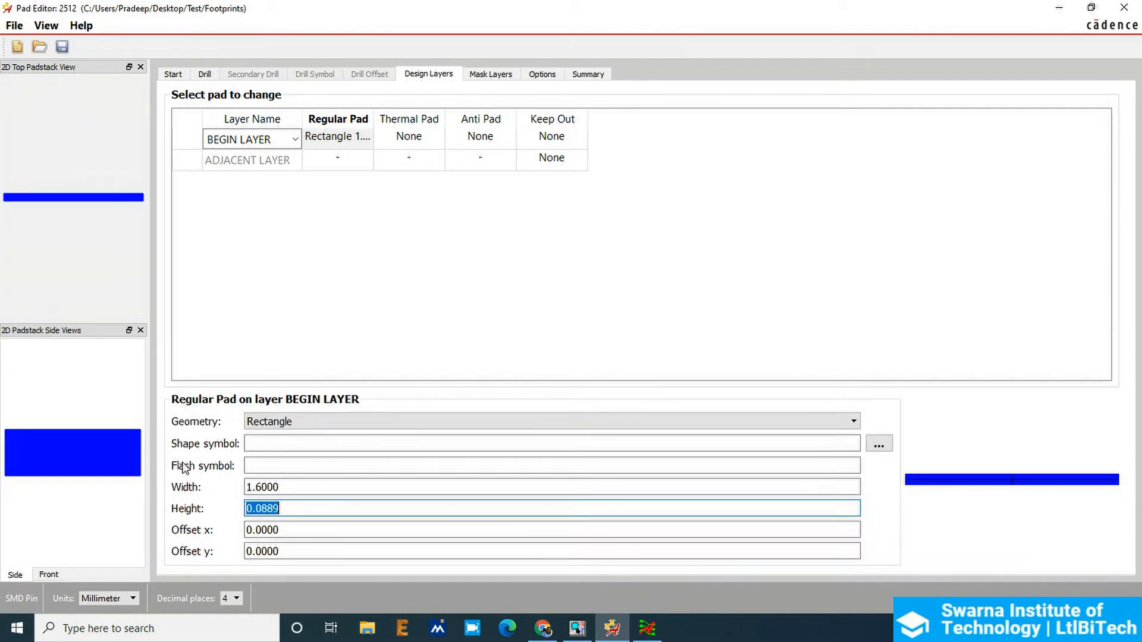
text(3.5)
key(Tab)
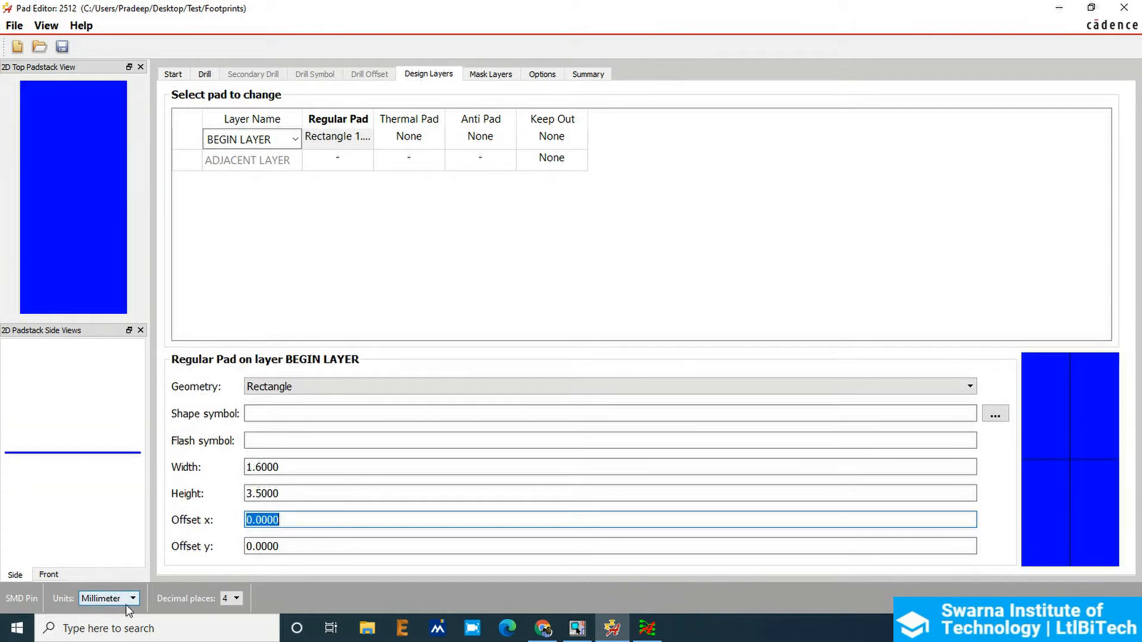
- Choose Rectangle as the pad geometry for the SOLDERMASK_TOP mask layer
click(490, 74)
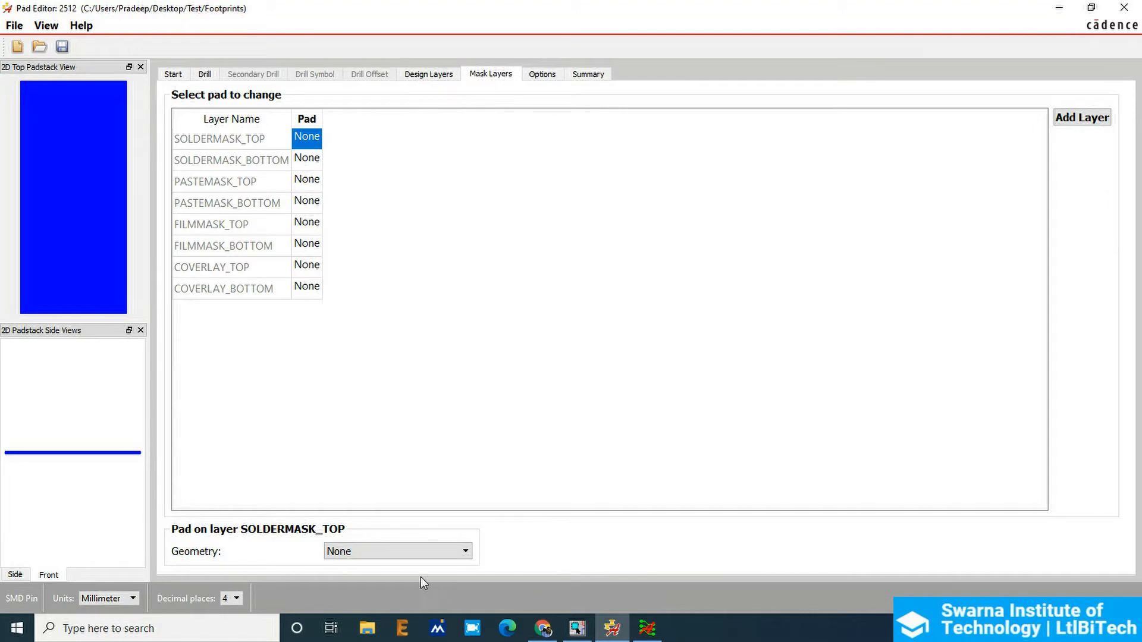
click(403, 553)
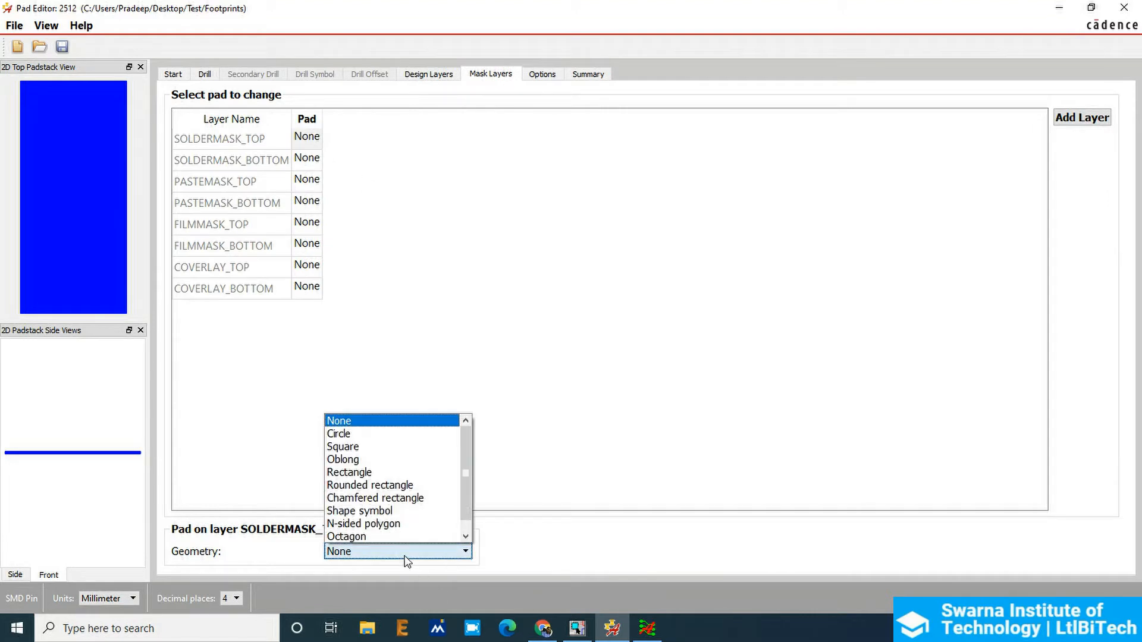
click(381, 474)
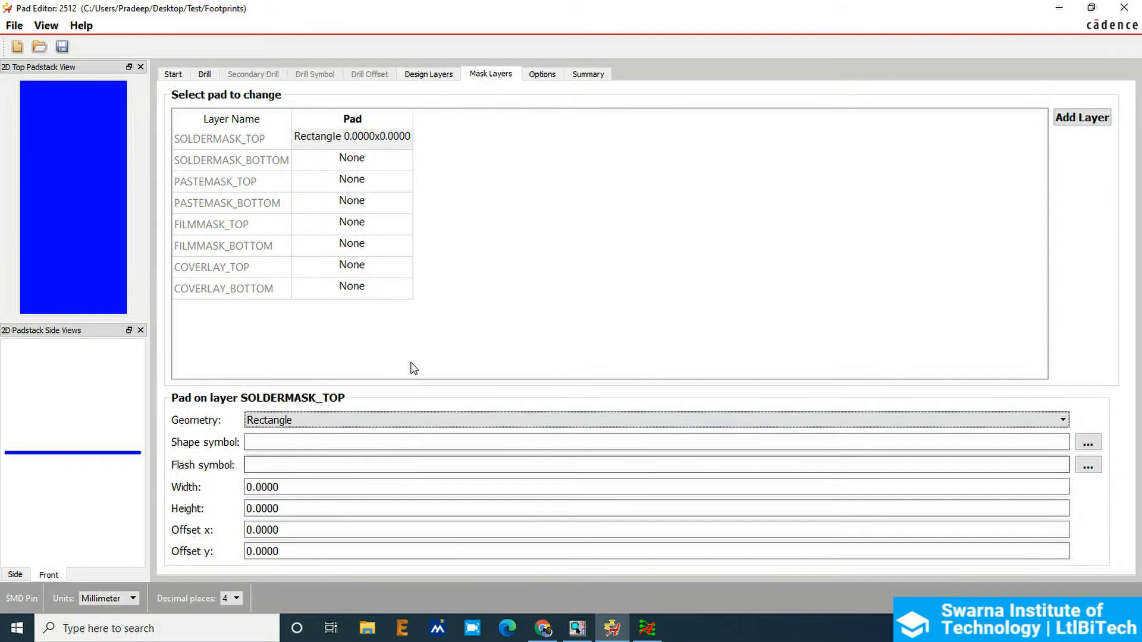
click(285, 489)
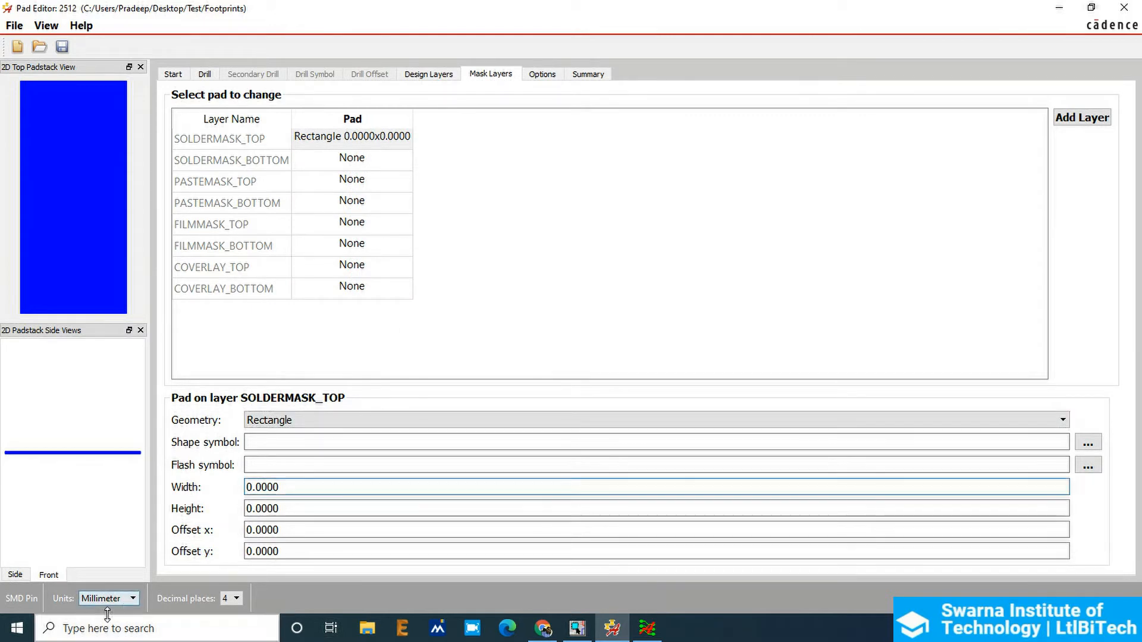
- Change the padstack units to Mils and accept the loss of accuracy
click(120, 599)
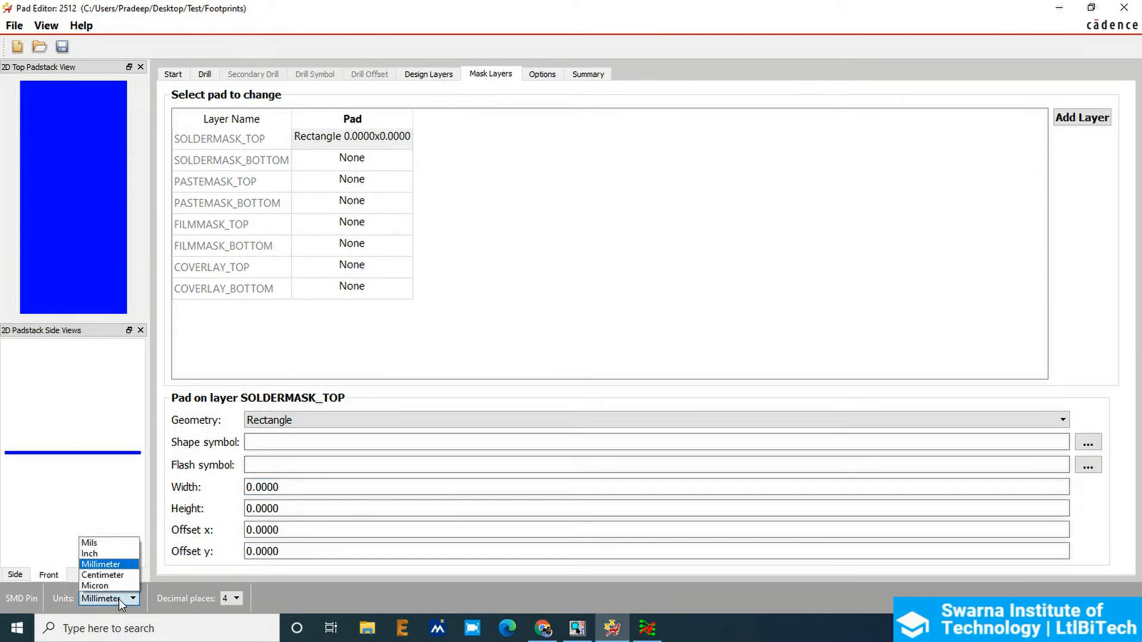
click(428, 74)
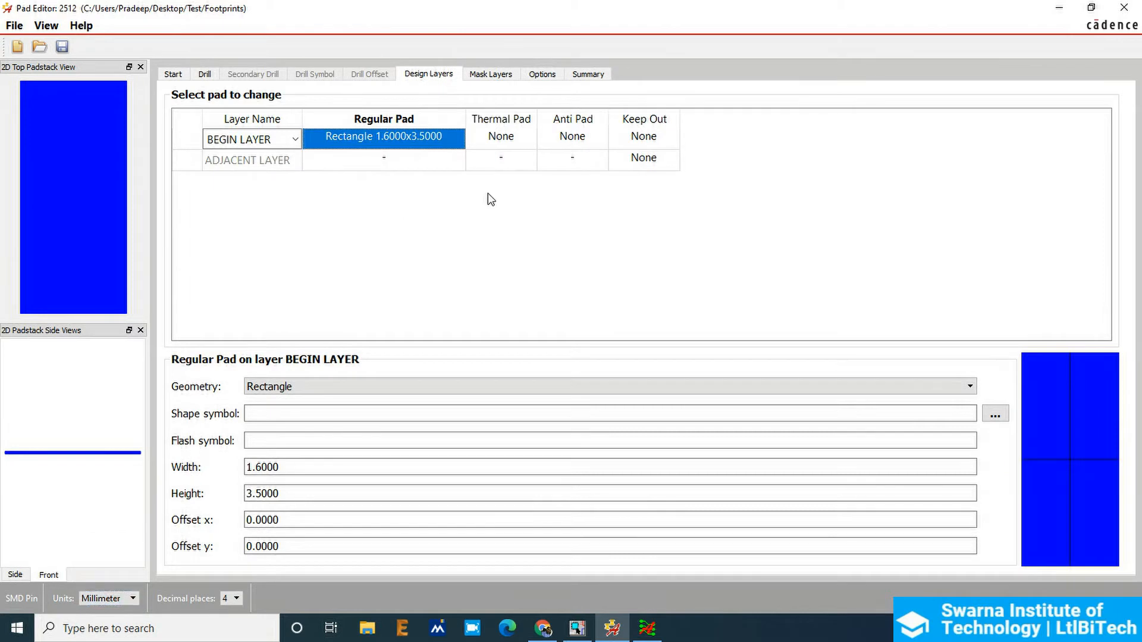
click(105, 598)
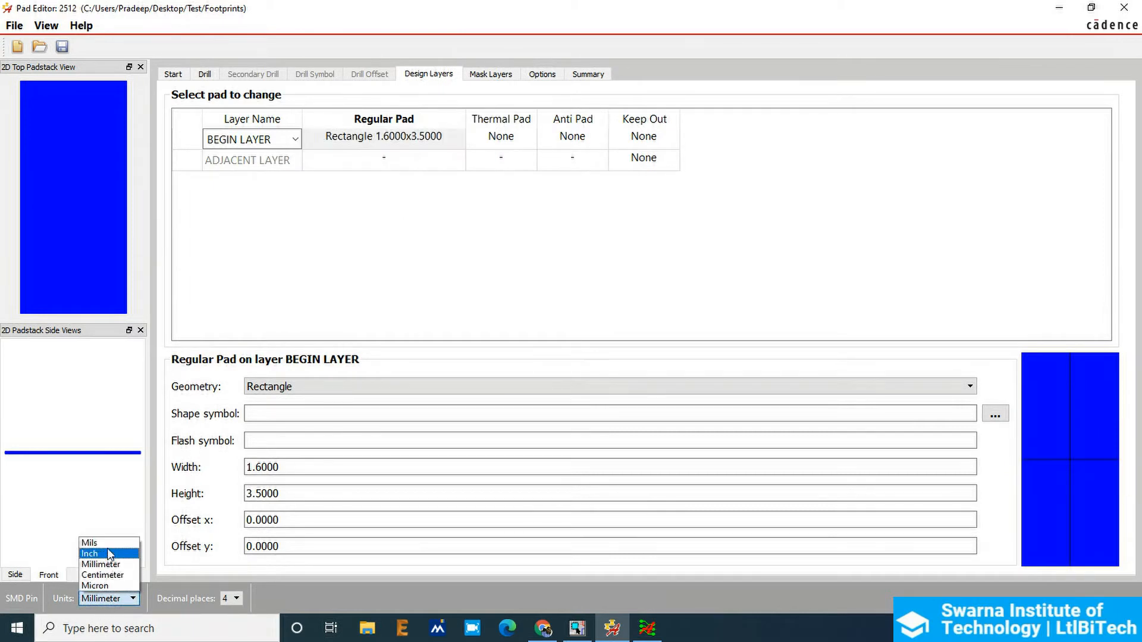
click(94, 542)
click(603, 330)
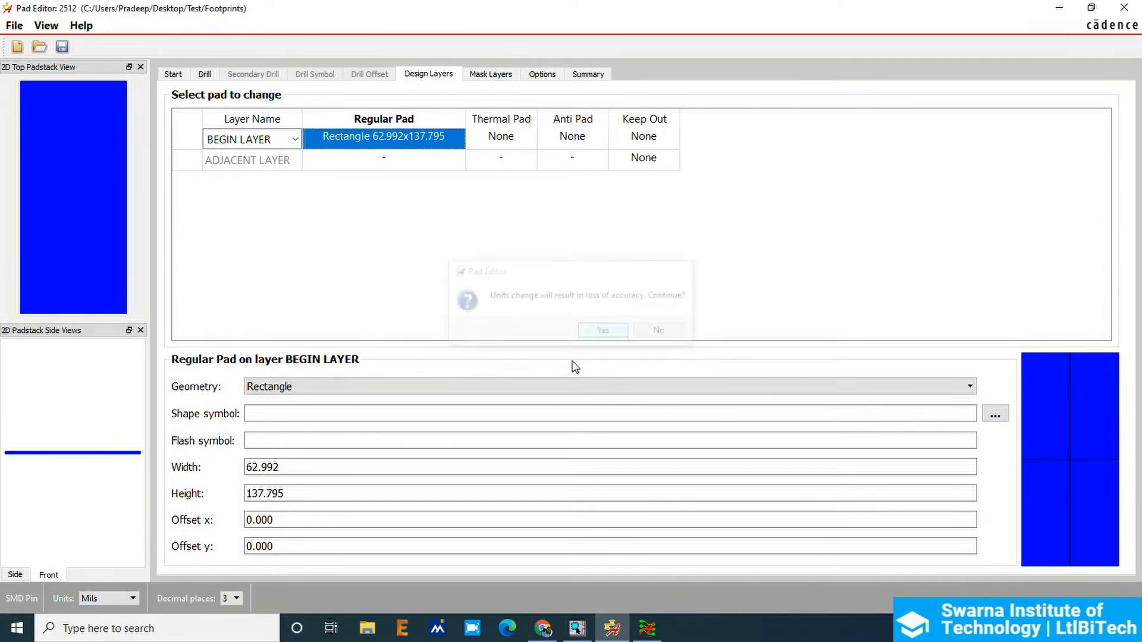
- Copy the BEGIN LAYER regular pad's width to the SOLDERMASK_TOP pad and change it there to 72.992 mils
drag(319, 466, 162, 494)
key(ctrl+c)
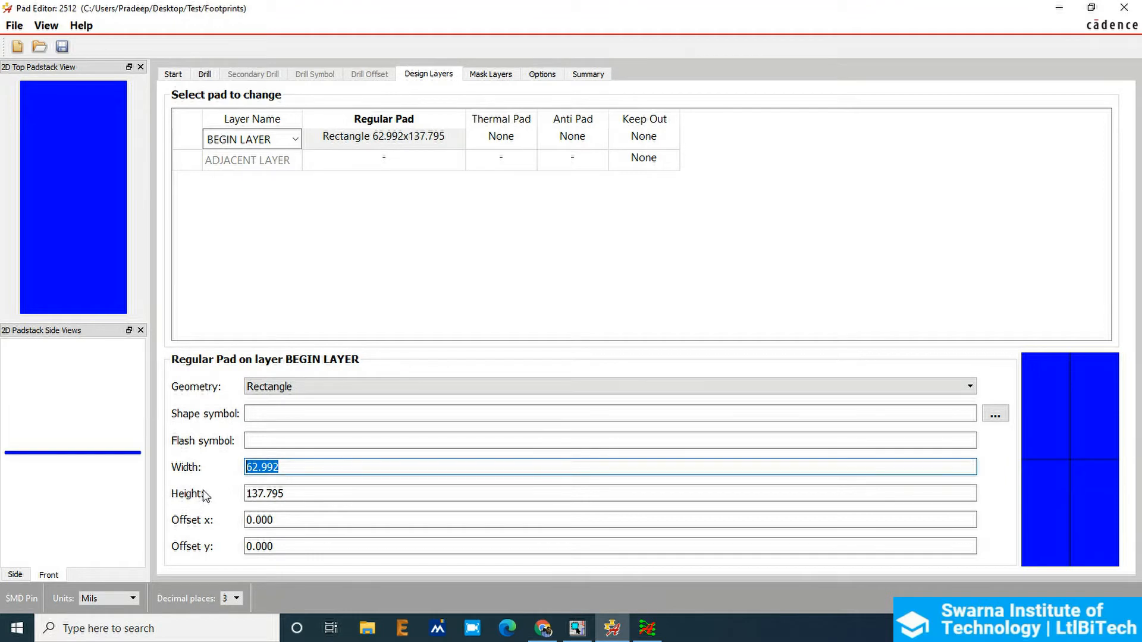
click(492, 76)
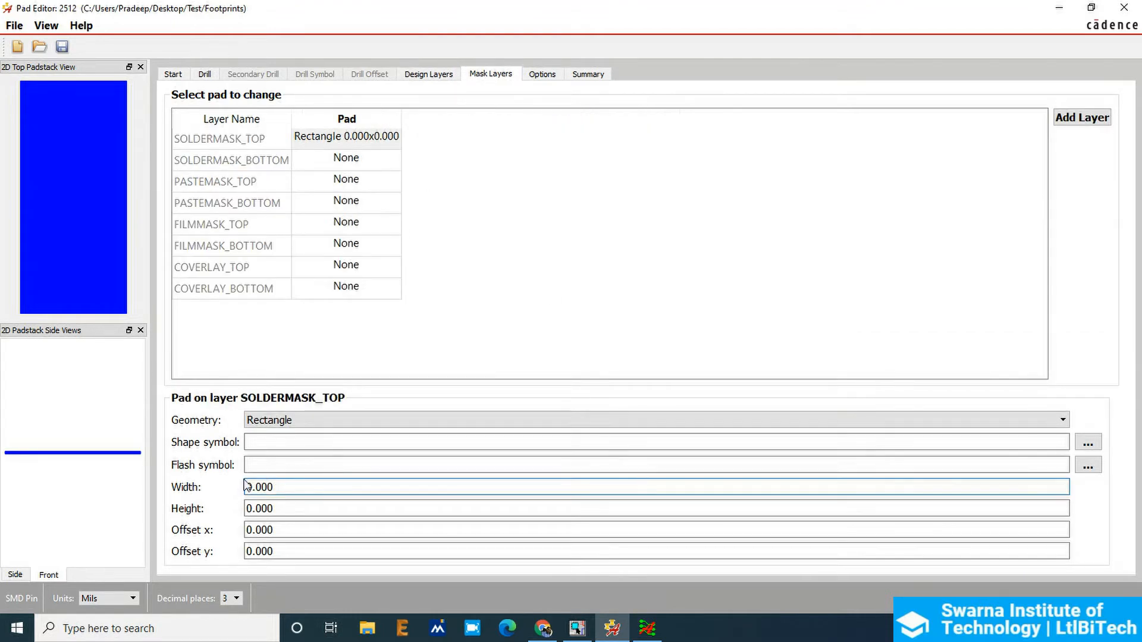
drag(289, 488, 217, 479)
key(ctrl+v)
text(7)
- Copy the BEGIN LAYER regular pad's height into the SOLDERMASK_TOP pad's height
click(430, 73)
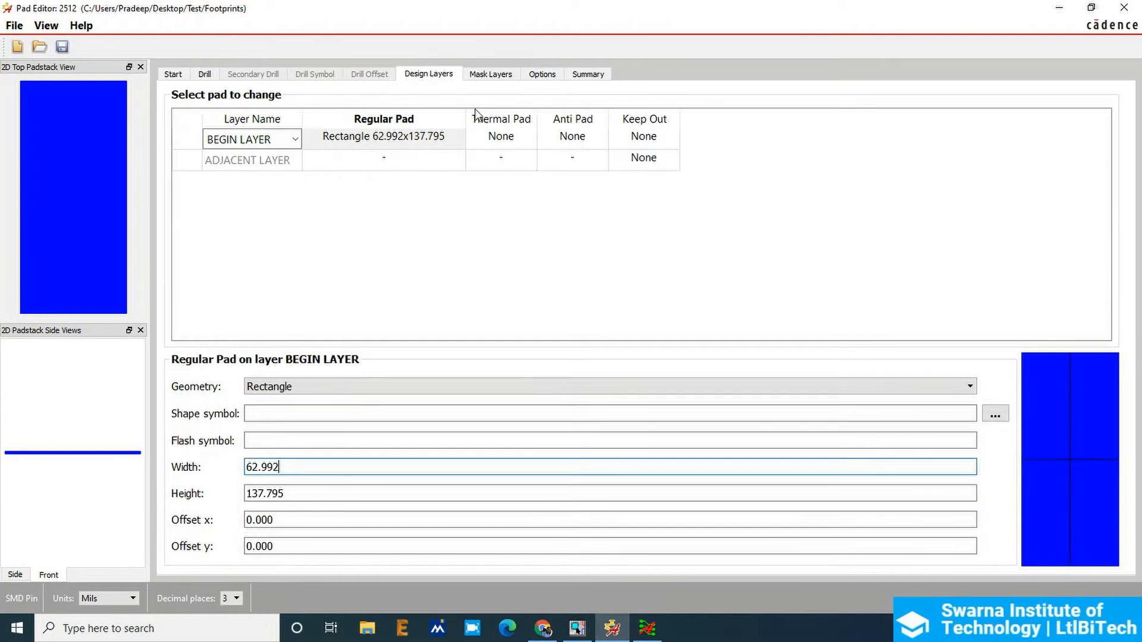
click(289, 493)
drag(289, 494, 141, 494)
key(ctrl+c)
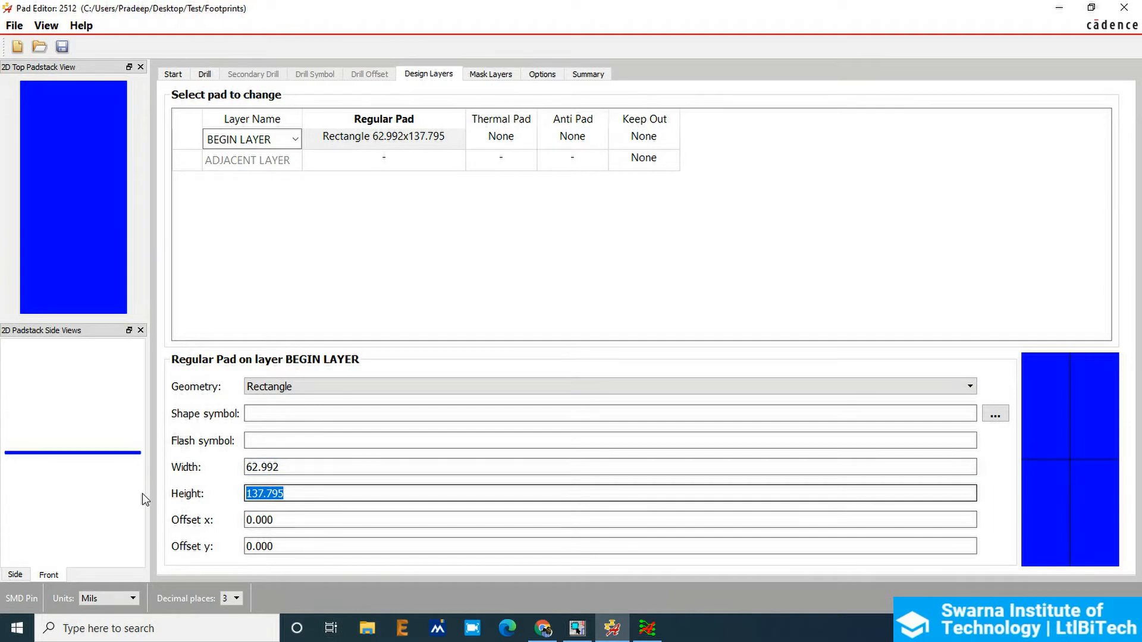
click(538, 76)
click(501, 76)
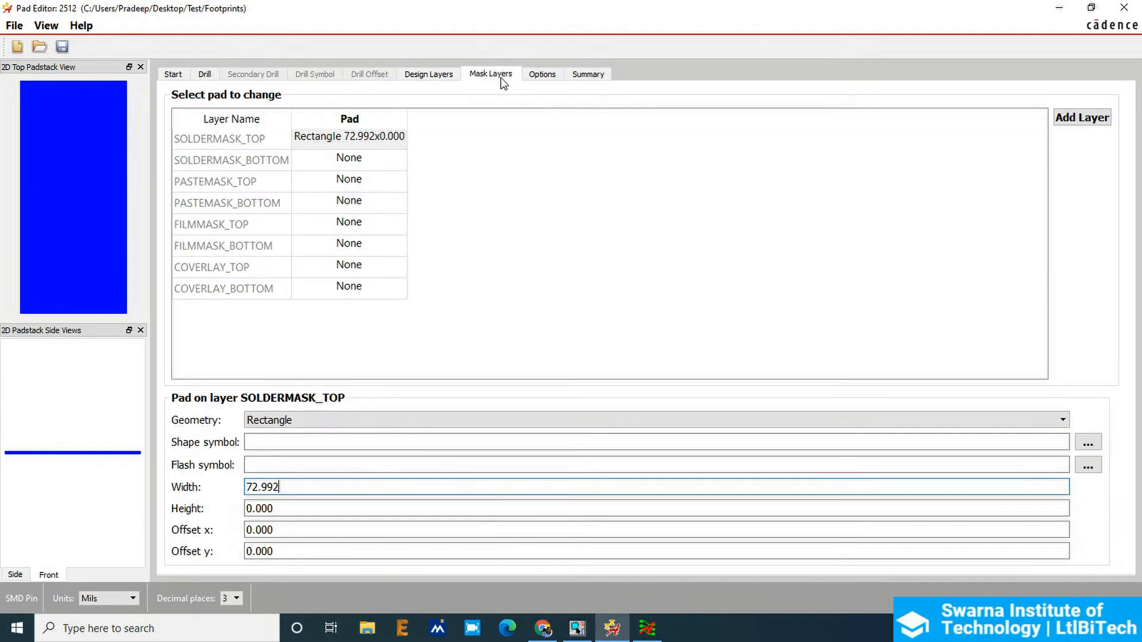
click(276, 509)
drag(276, 509, 159, 502)
key(ctrl+v)
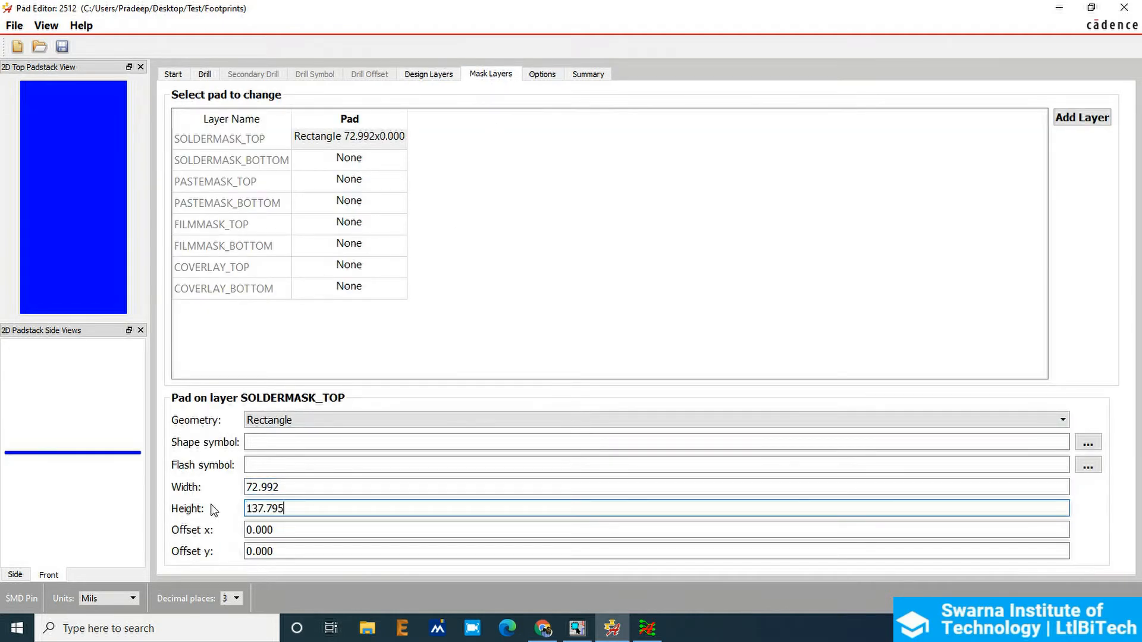
- Change the SOLDERMASK_TOP pad's height to 147.795 mils
key(Left)
key(Left)
key(Left)
key(Left)
key(Left)
key(BackSpace)
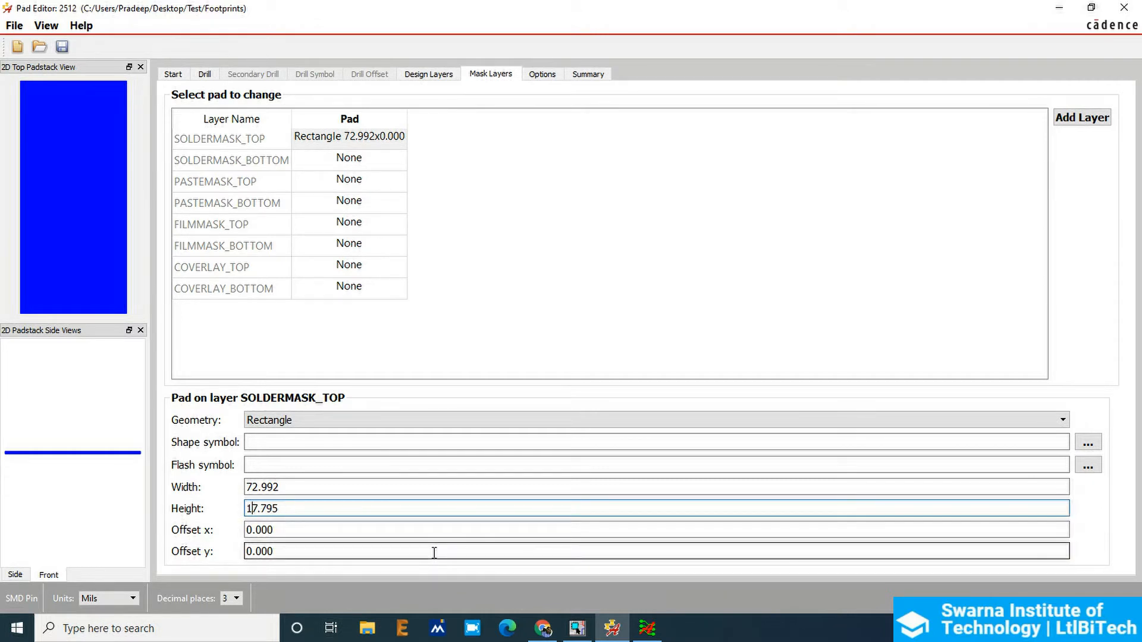
text(4)
key(Tab)
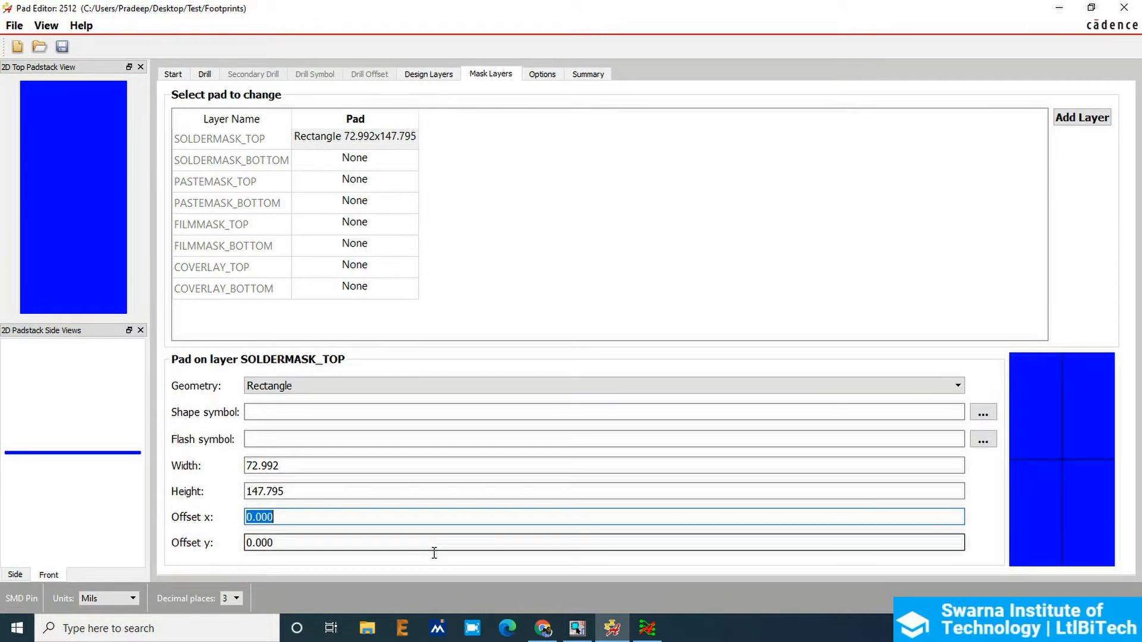
- Change the padstack units back to Millimeter and accept the loss of accuracy
click(104, 597)
click(106, 566)
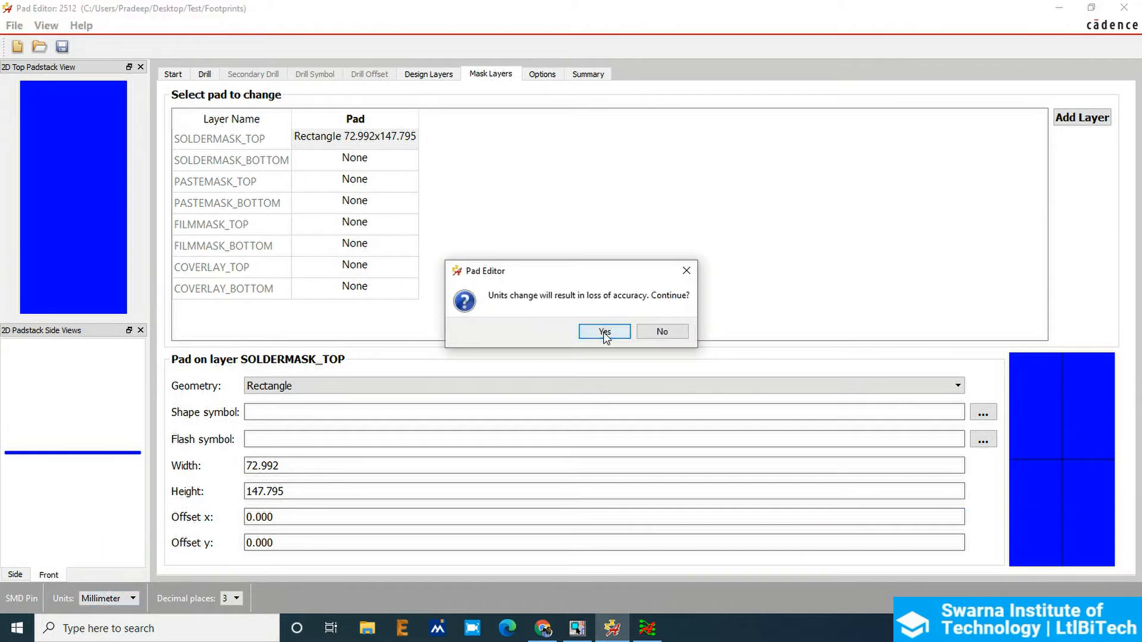
click(604, 333)
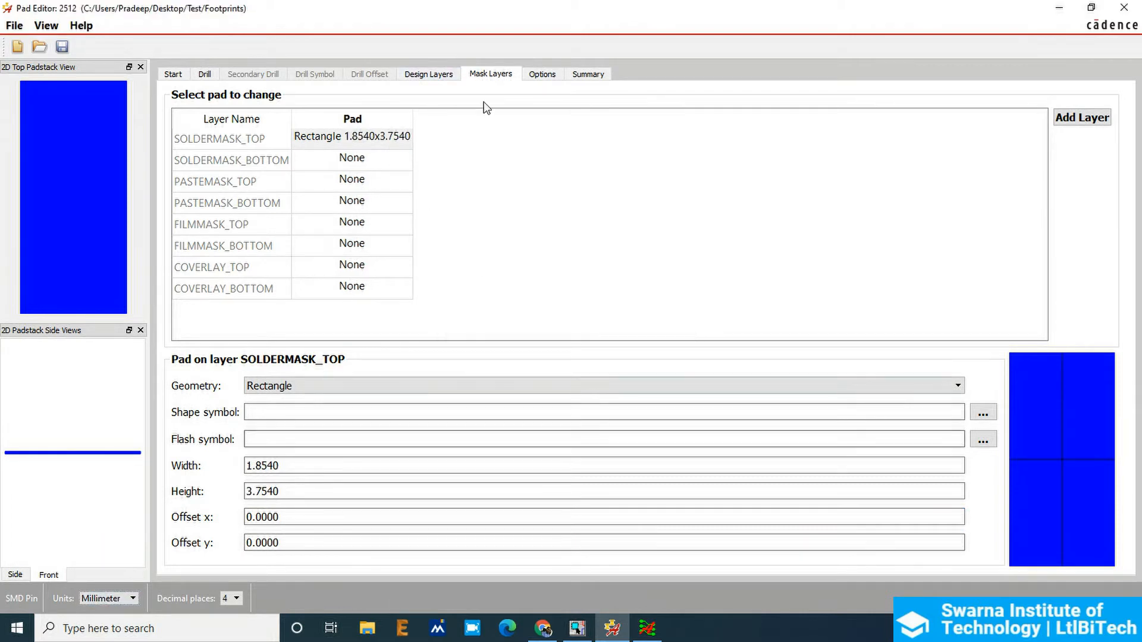
click(367, 145)
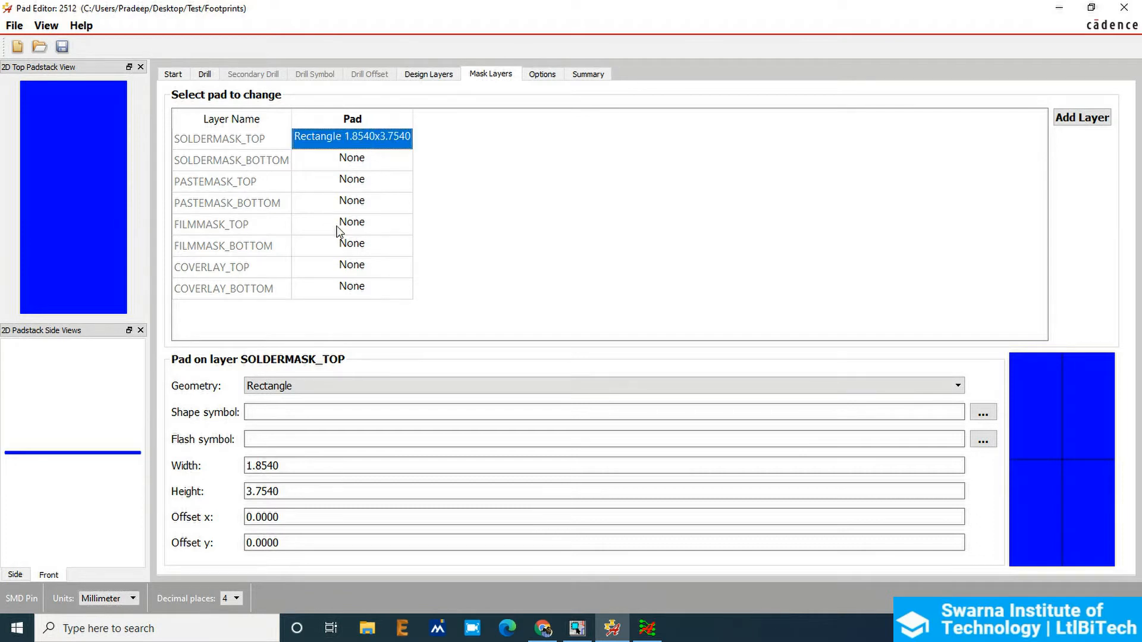
- Try to copy the BEGIN LAYER regular pad for reuse on the mask layers
click(434, 82)
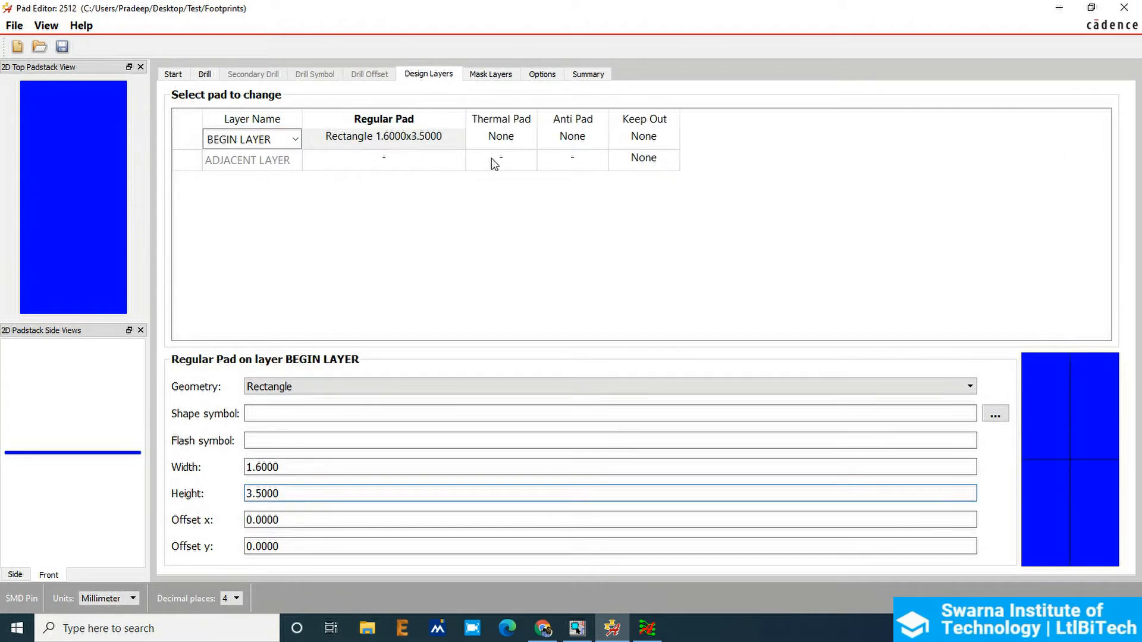
click(406, 138)
right_click(412, 140)
click(443, 149)
click(489, 78)
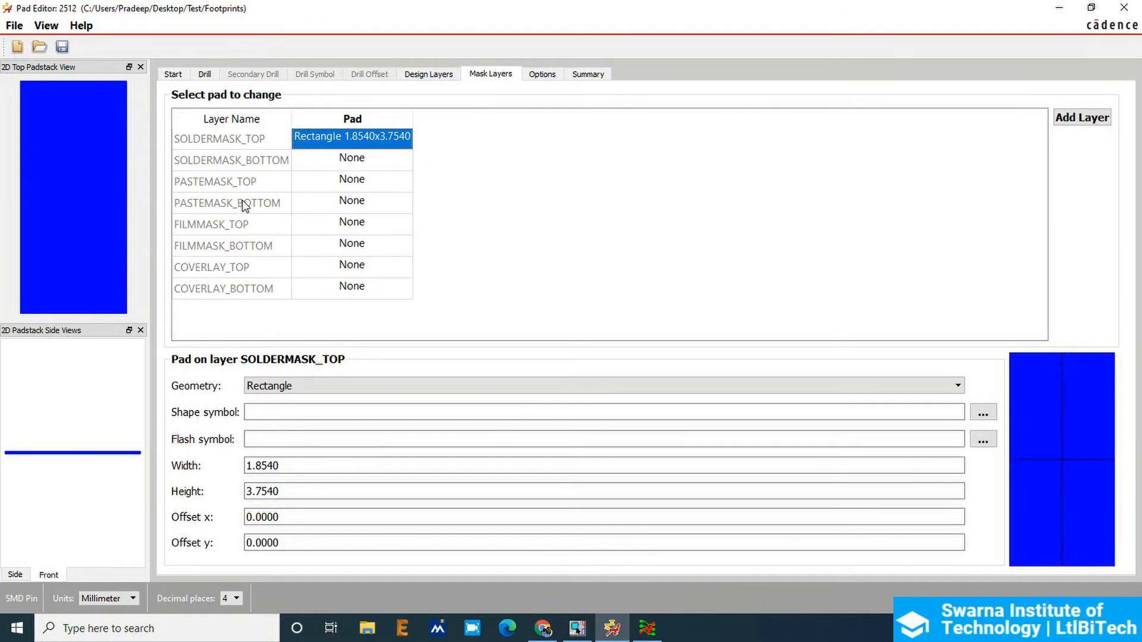
- Choose Rectangle as the pad geometry for the PASTEMASK_TOP mask layer
click(340, 189)
right_click(341, 184)
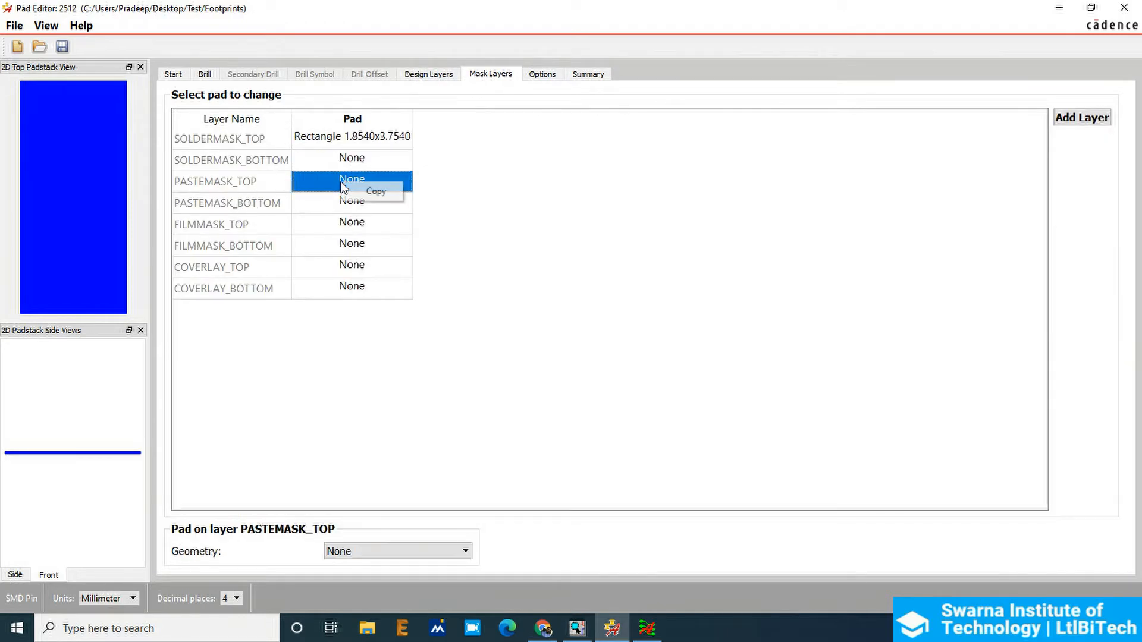
click(368, 190)
click(345, 551)
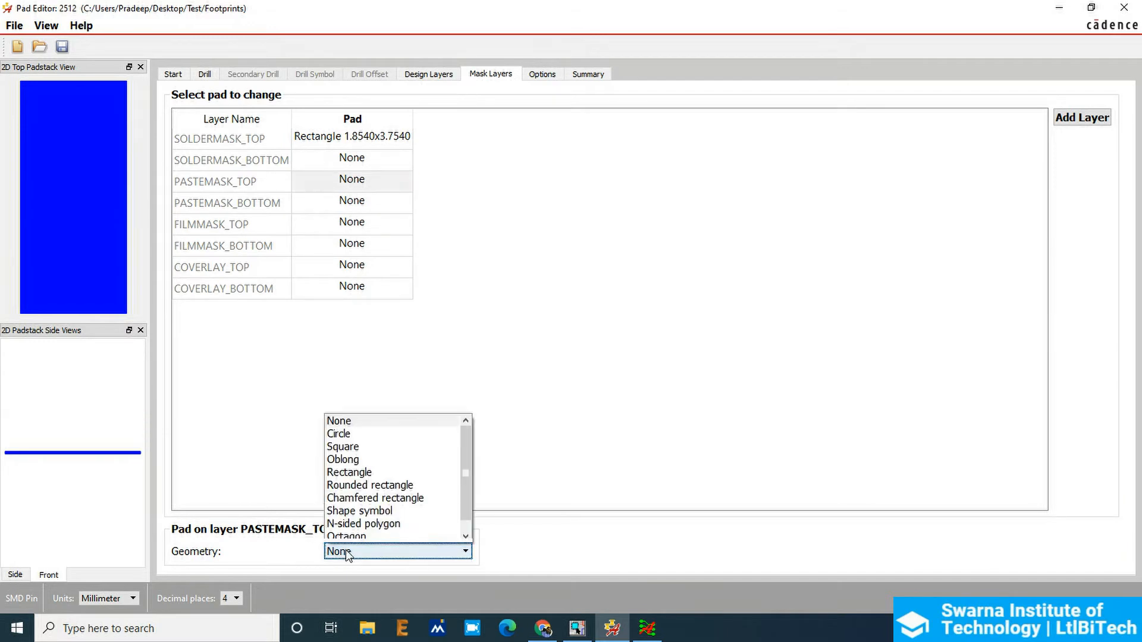
click(371, 472)
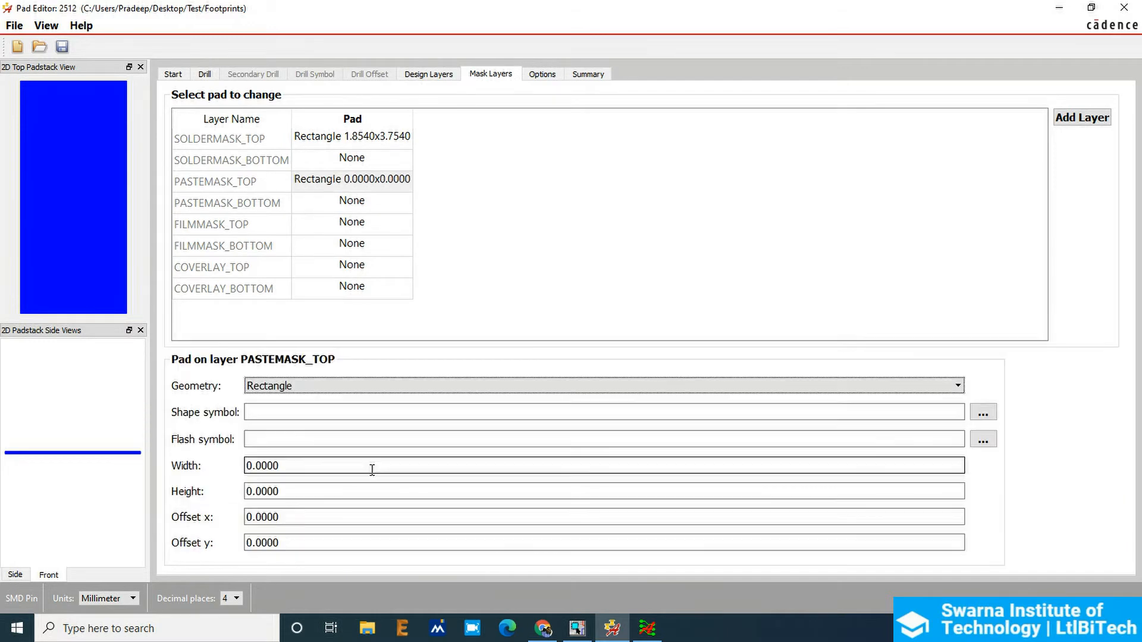
- Set the PASTEMASK_TOP pad to a width of 1.6 mm and a height of 3.5 mm
click(255, 467)
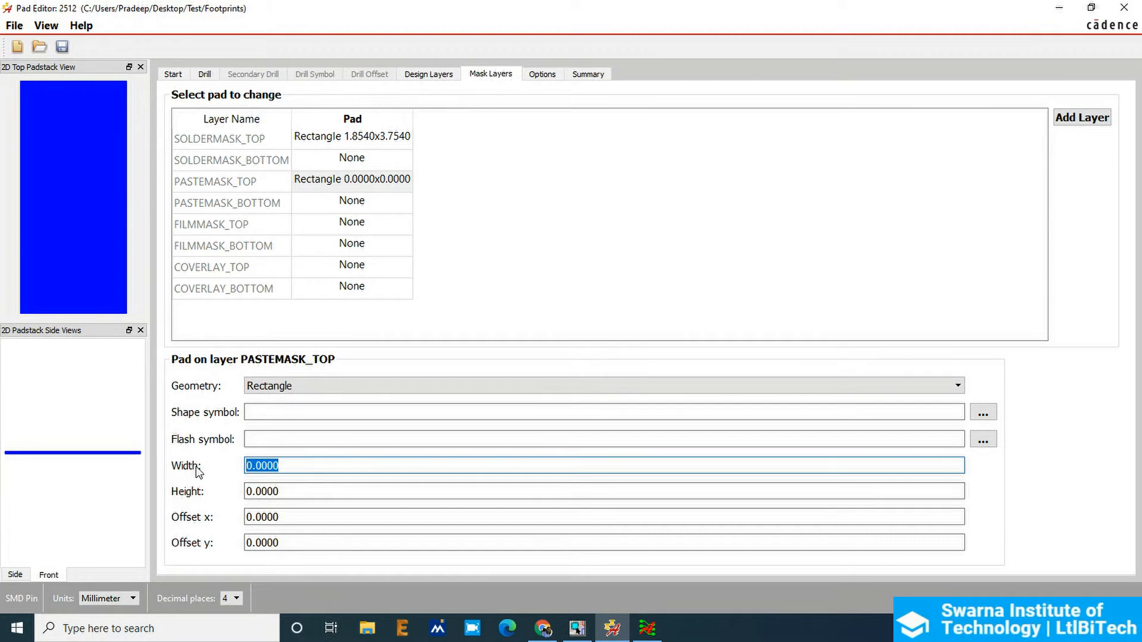
text(1.6)
key(Tab)
text(3.)
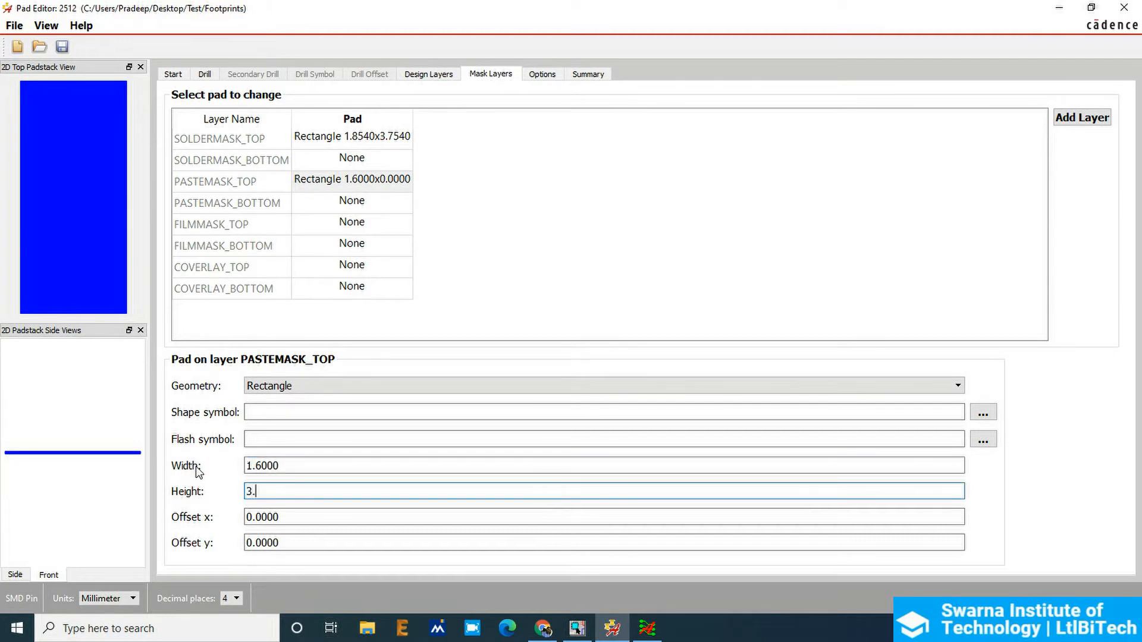
text(5)
key(Tab)
key(Tab)
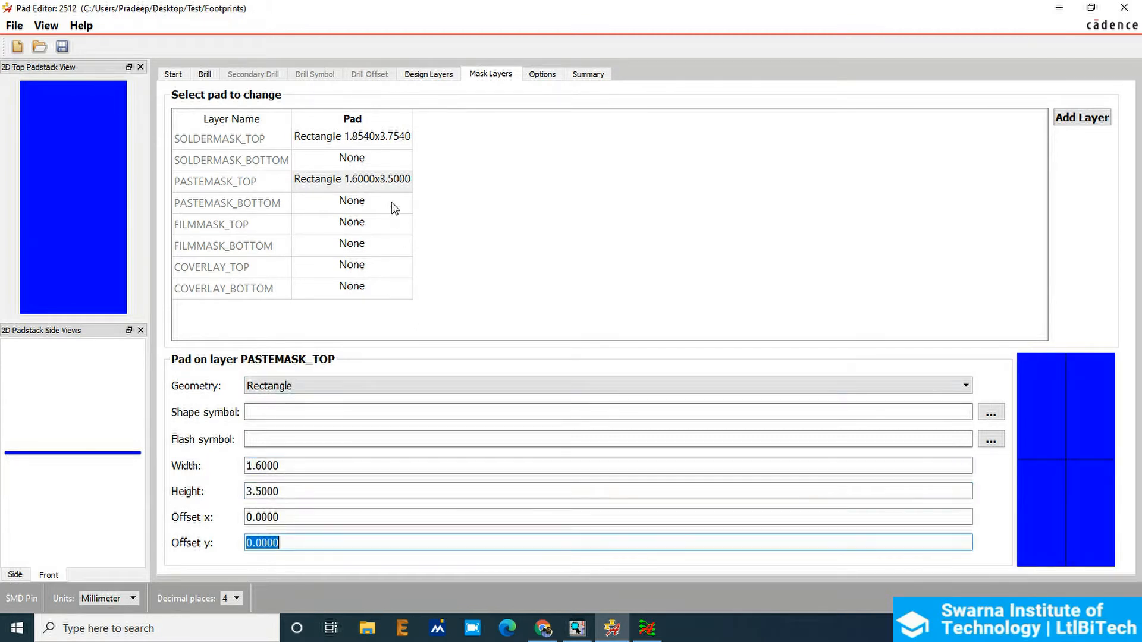
- Review the padstack's summary and start settings, and save the padstack
click(533, 74)
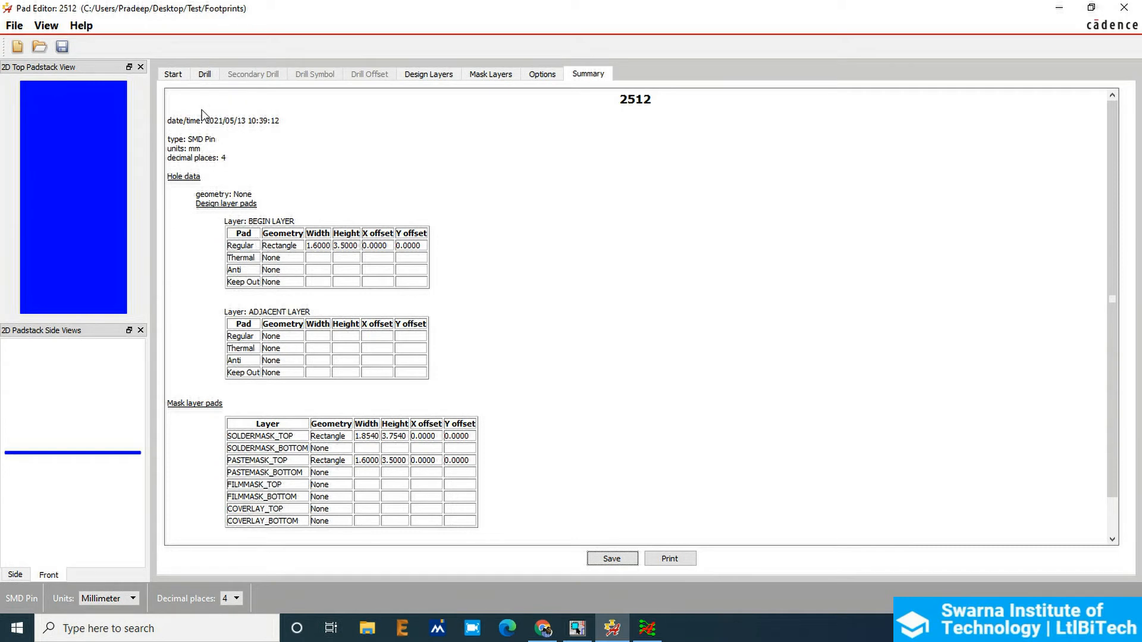
click(173, 74)
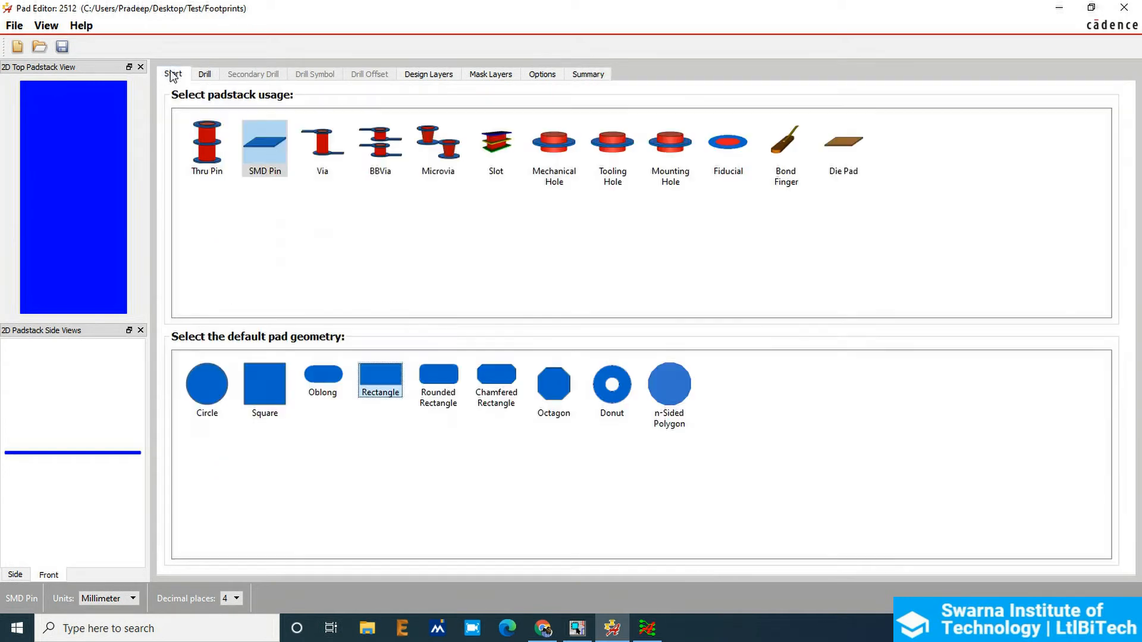
click(13, 26)
click(47, 99)
- Switch to the browser and examine both solder pads in the resistor land pattern diagram
mouse_move(656, 637)
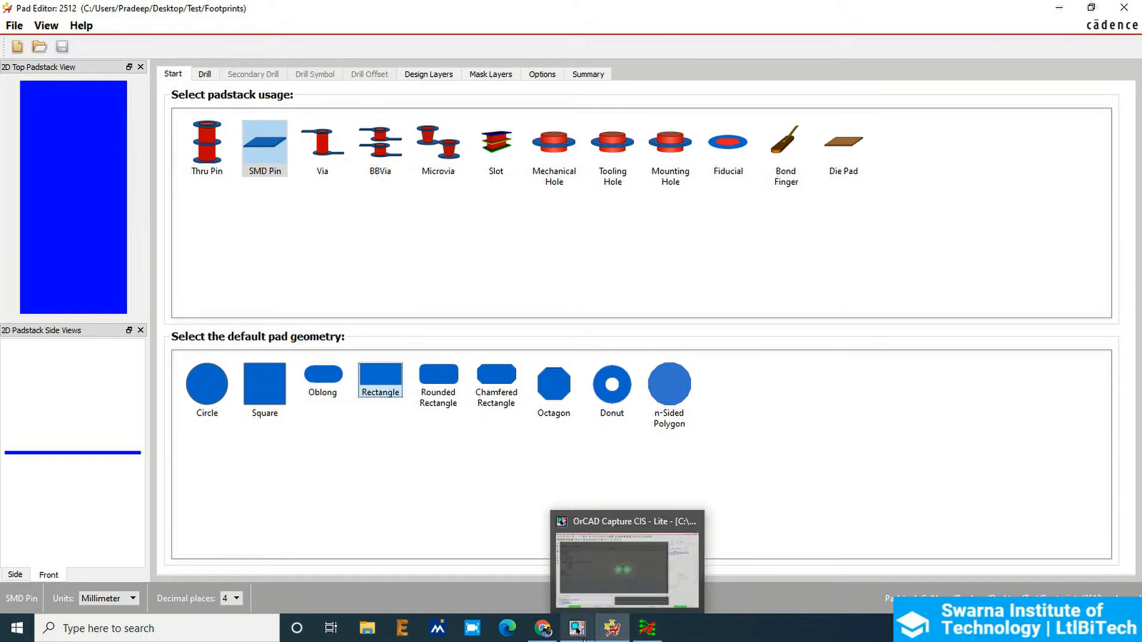
click(546, 601)
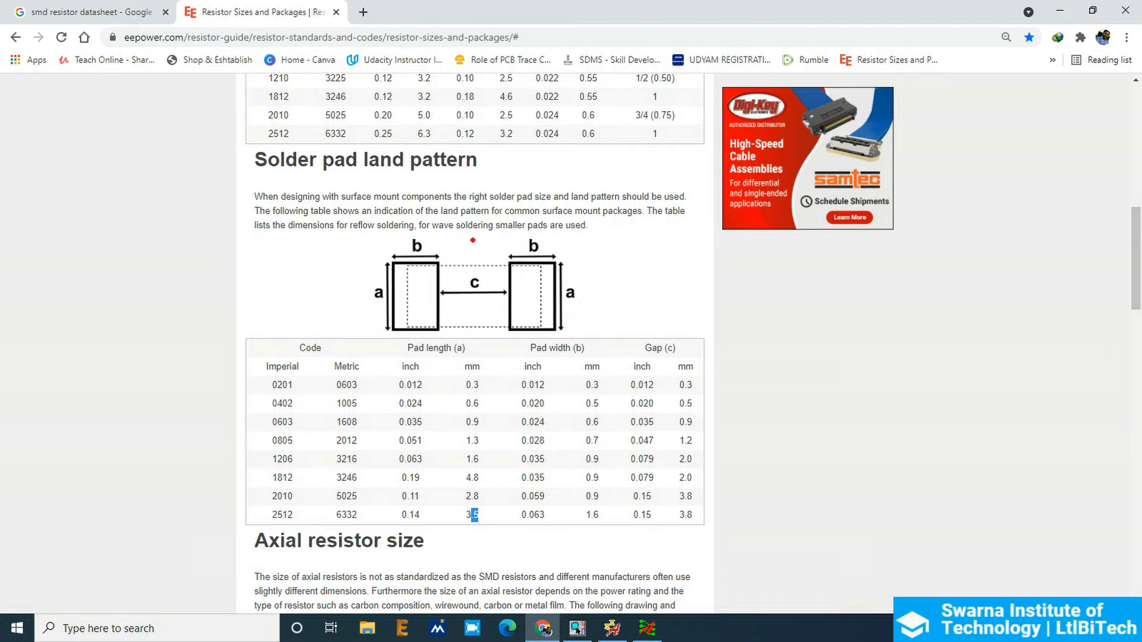
mouse_move(396, 264)
mouse_down()
mouse_move(428, 331)
mouse_move(441, 331)
mouse_up()
drag(512, 267, 553, 331)
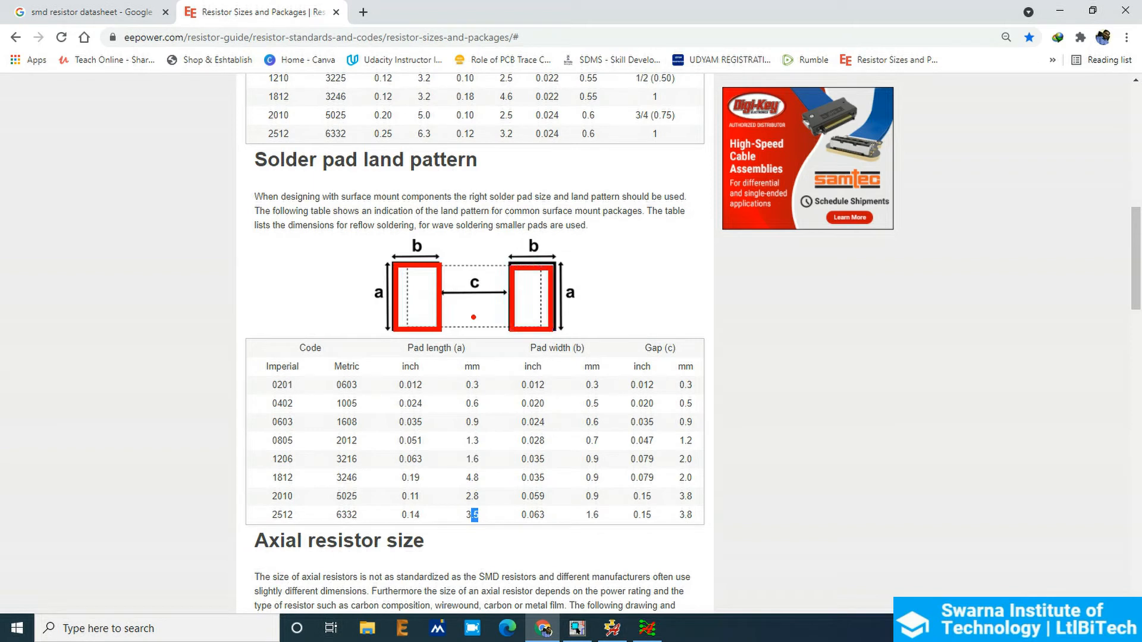
- Work out the 2512 pad centre-to-centre spacing from the land pattern diagram and table as gap c plus pad width b
drag(443, 303, 496, 303)
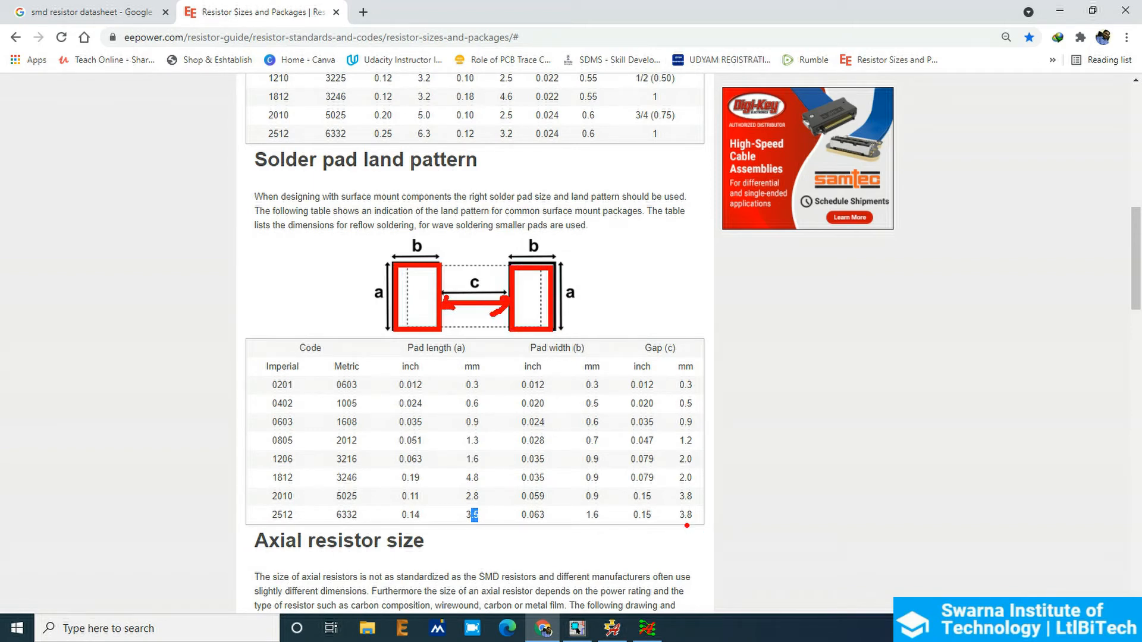
mouse_move(687, 525)
mouse_down()
mouse_move(694, 503)
mouse_move(684, 525)
mouse_up()
drag(424, 290, 409, 313)
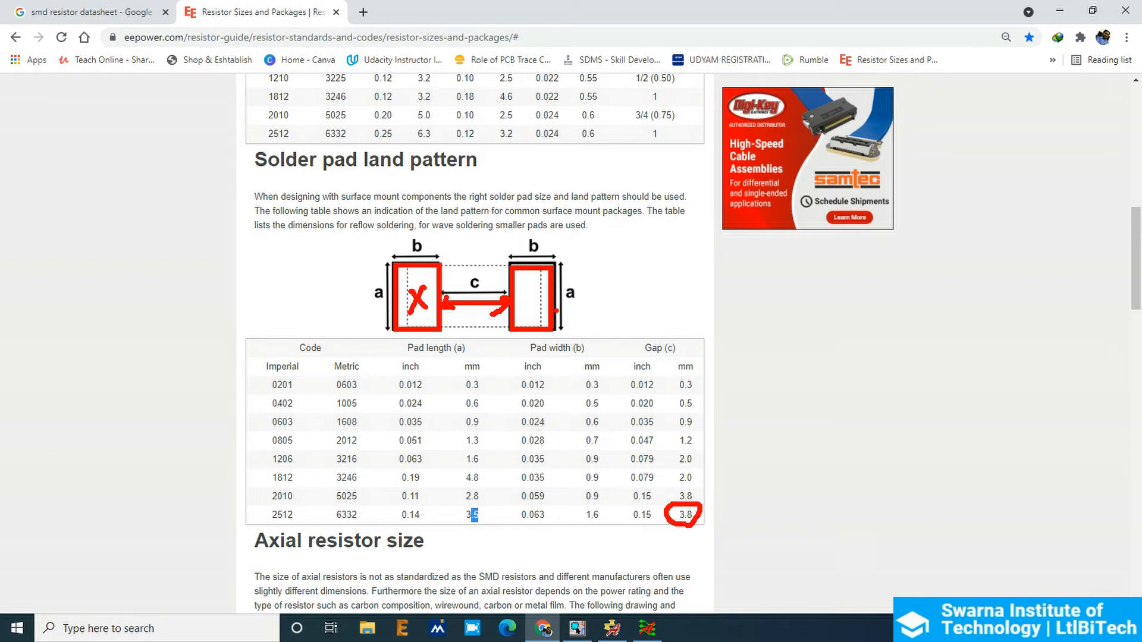
drag(542, 294, 522, 313)
drag(434, 239, 415, 257)
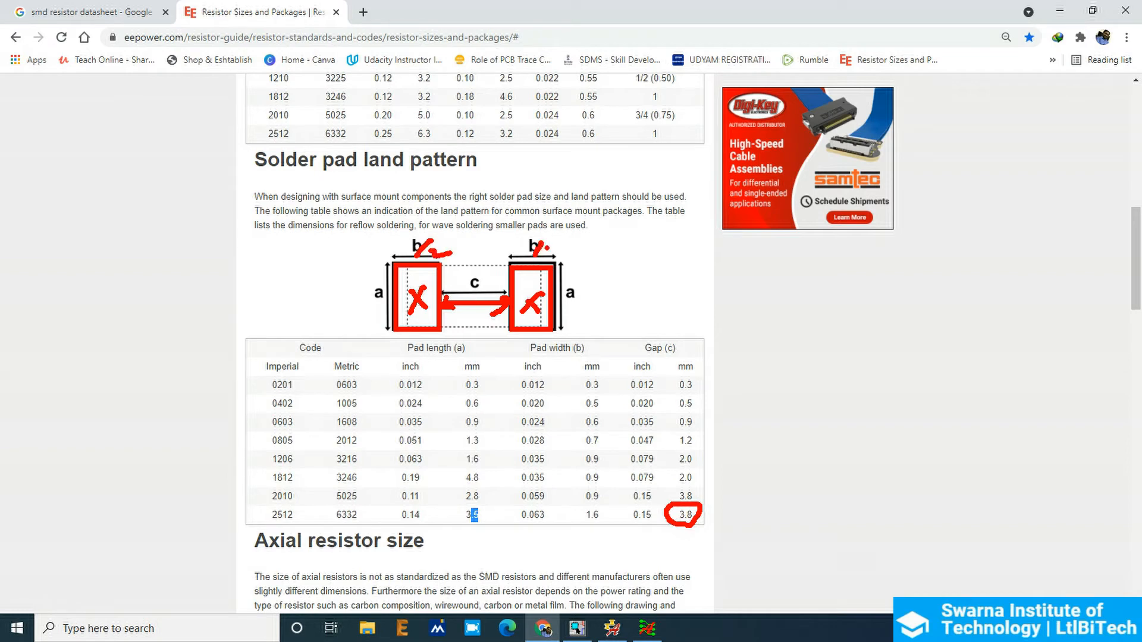
drag(548, 258, 565, 250)
drag(639, 285, 675, 303)
drag(665, 291, 711, 297)
drag(561, 343, 777, 287)
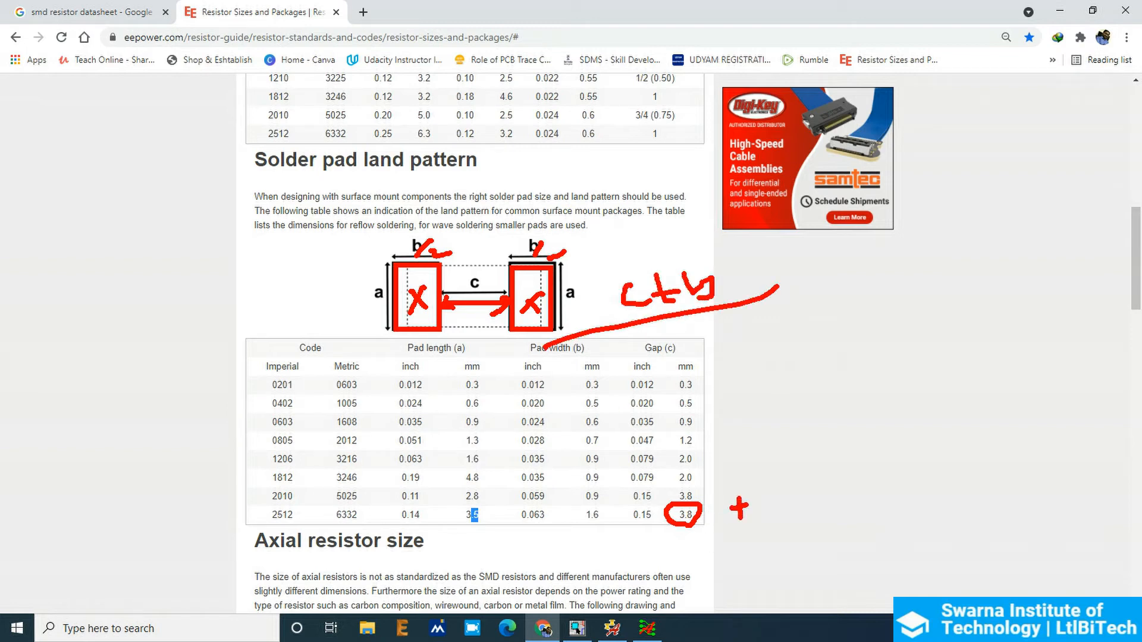
mouse_move(675, 532)
mouse_down()
mouse_move(595, 535)
mouse_move(605, 545)
mouse_up()
mouse_move(777, 479)
mouse_down()
mouse_move(781, 494)
mouse_move(837, 487)
mouse_up()
key(Escape)
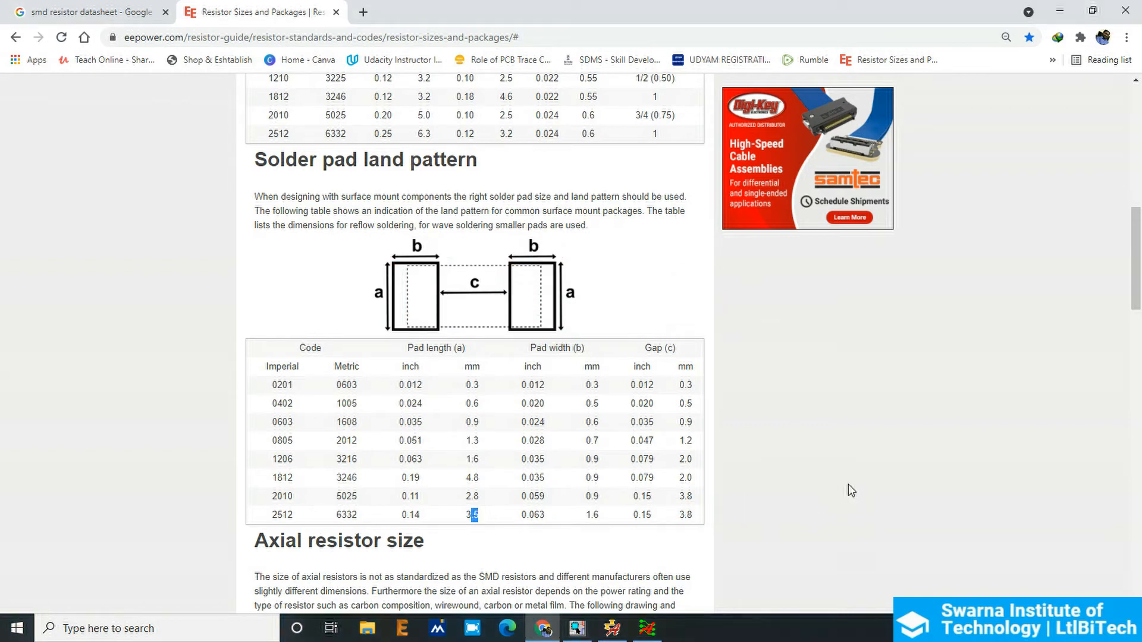
- Switch to Allegro and start a new symbol drawing named 2512 in the Footprints folder
click(647, 628)
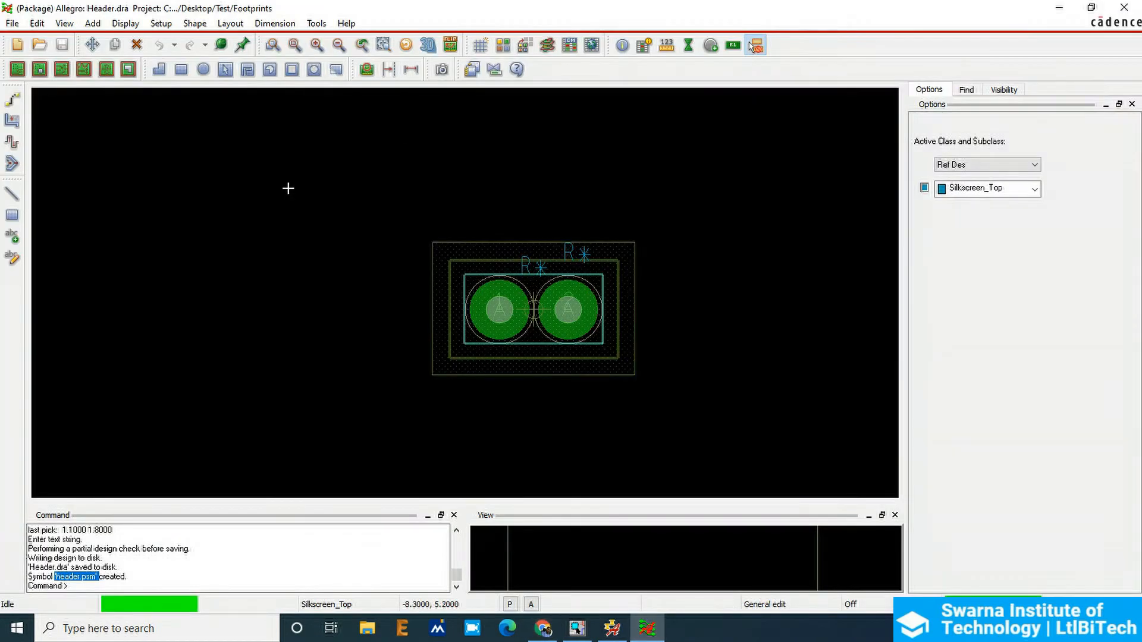
click(12, 23)
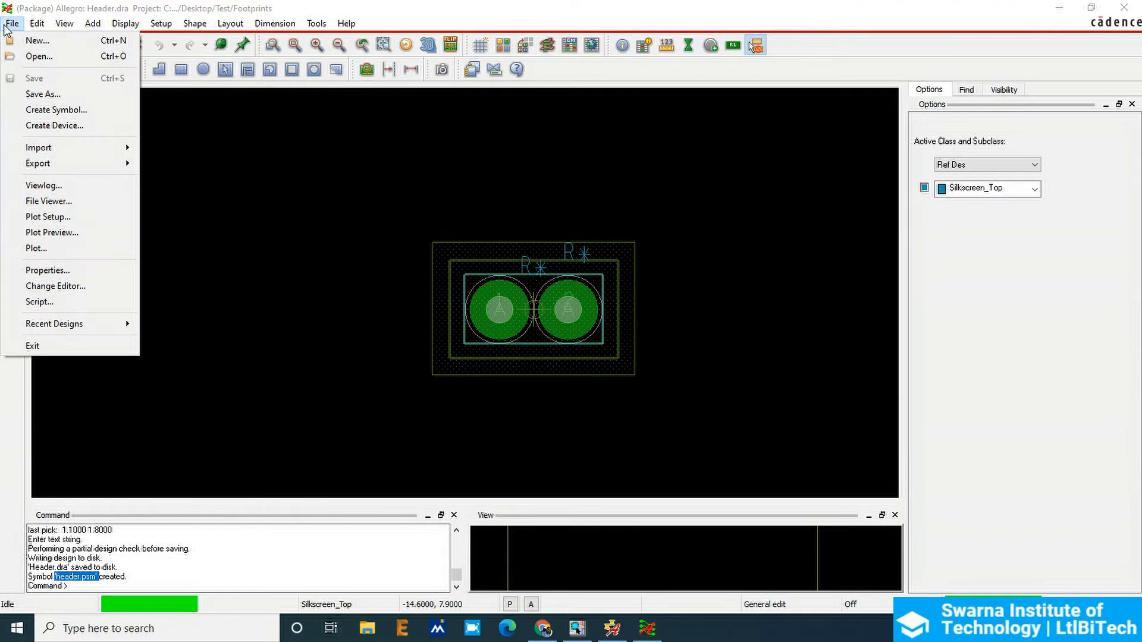
click(30, 42)
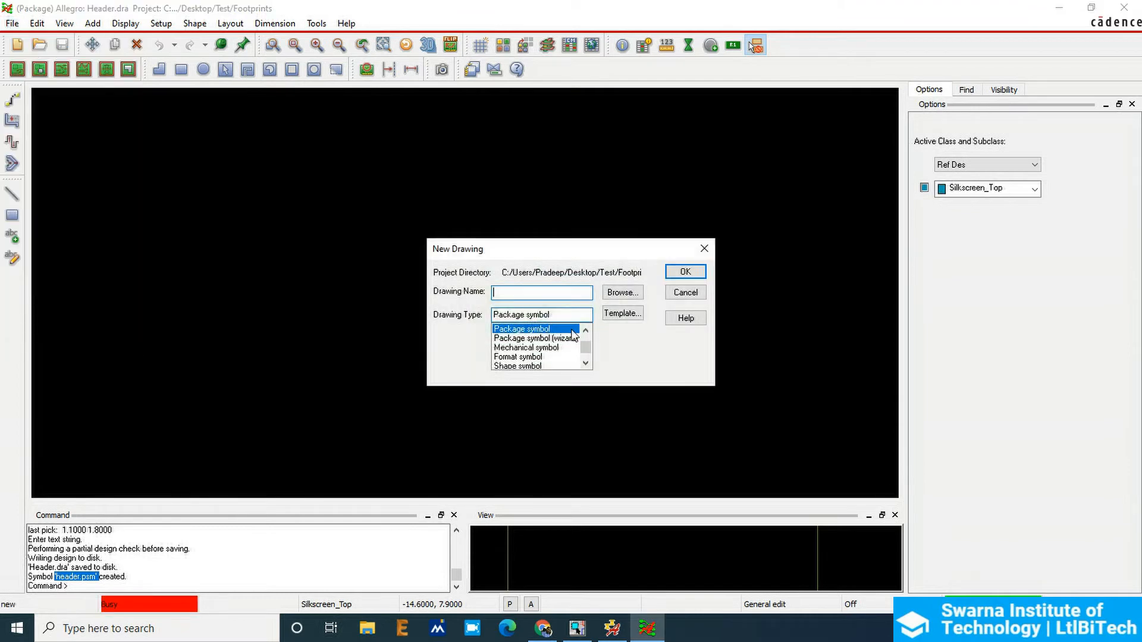
click(629, 293)
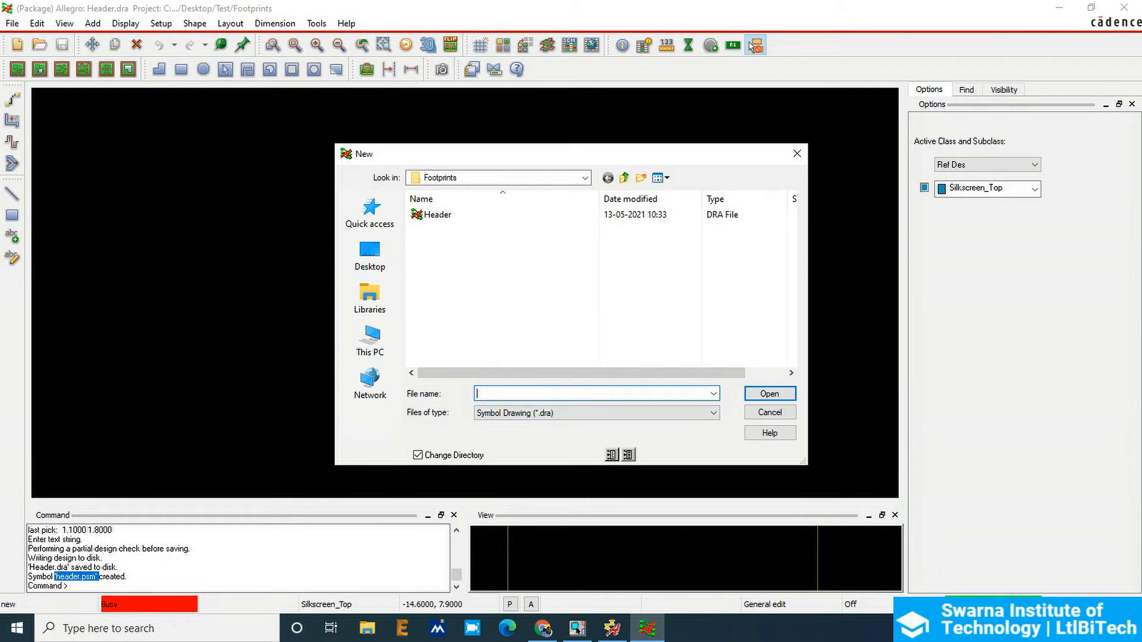
text(254)
key(BackSpace)
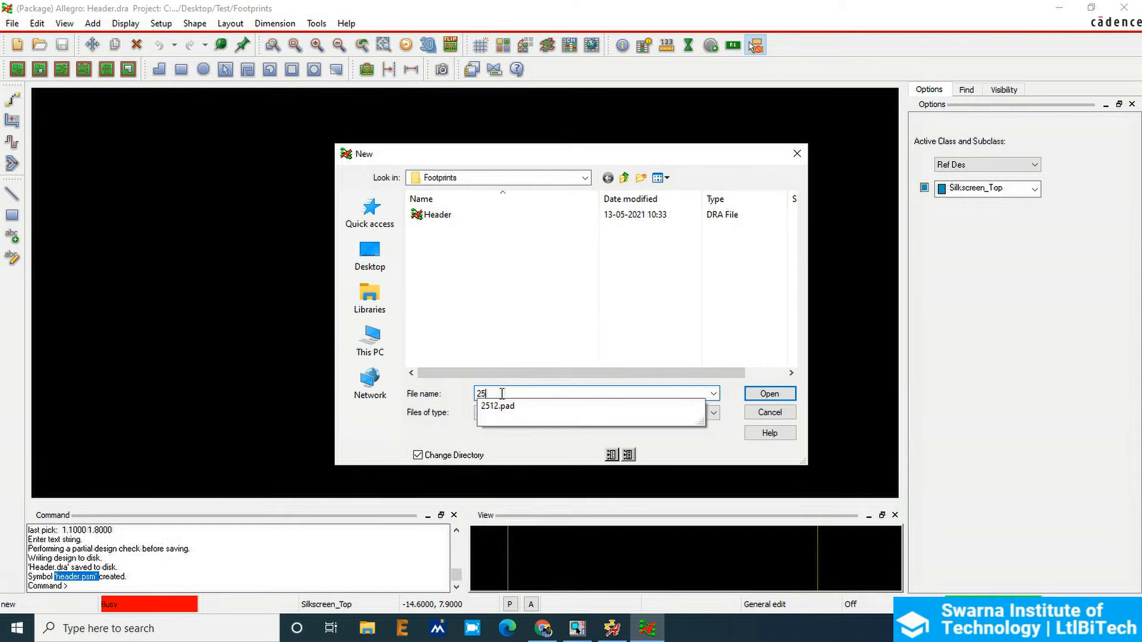
text(12)
key(Tab)
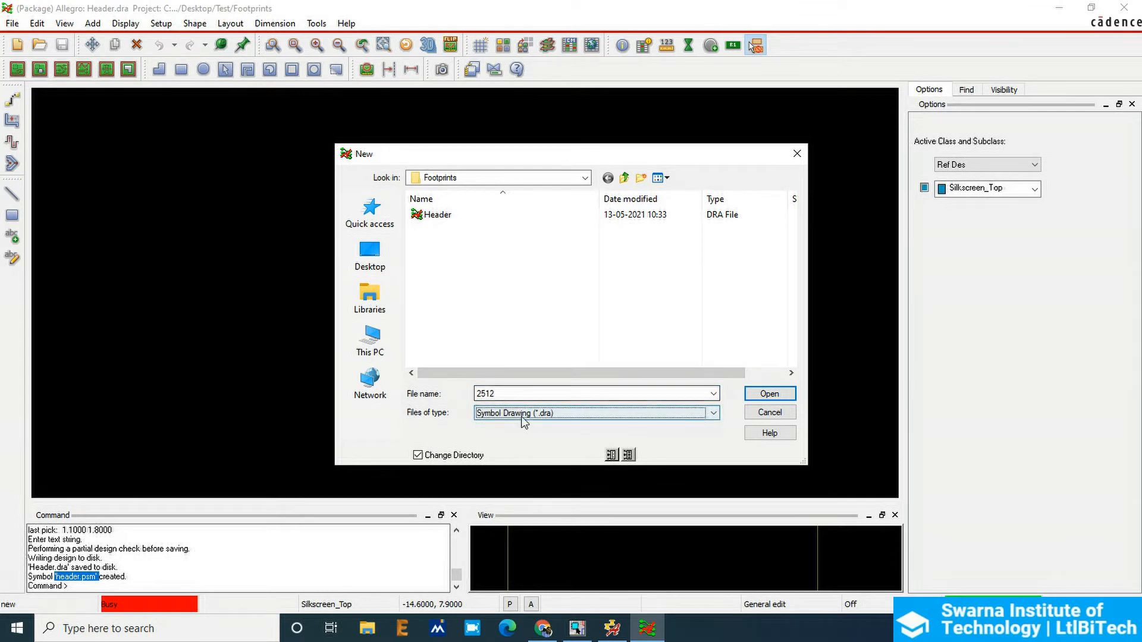
click(768, 393)
- Set the new drawing's type to Package symbol (wizard) and create it
click(541, 314)
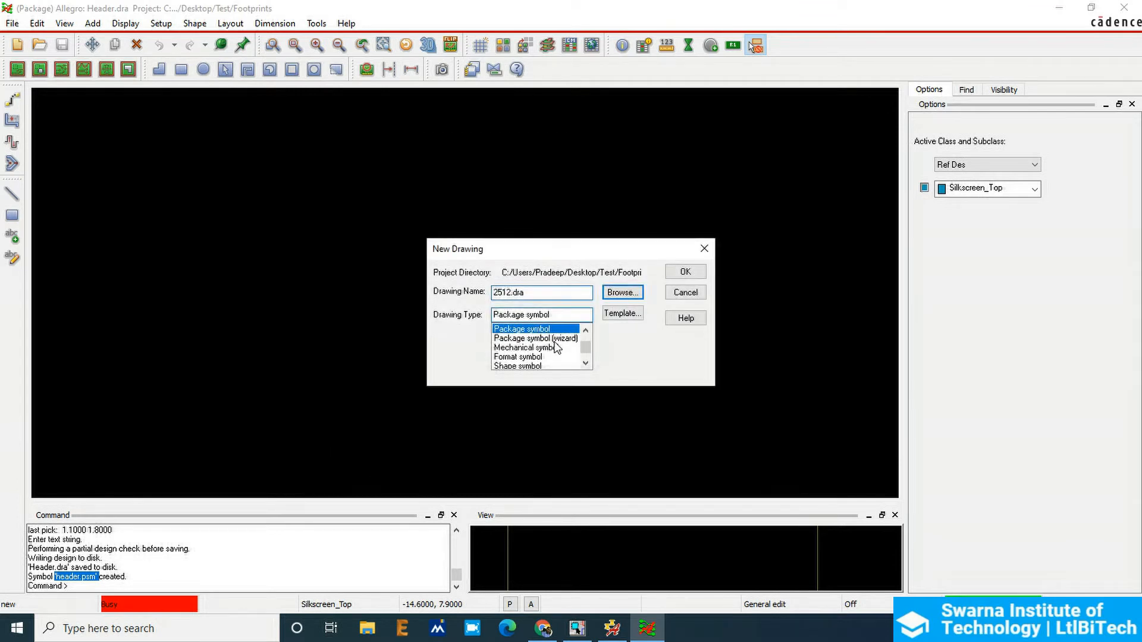
click(533, 338)
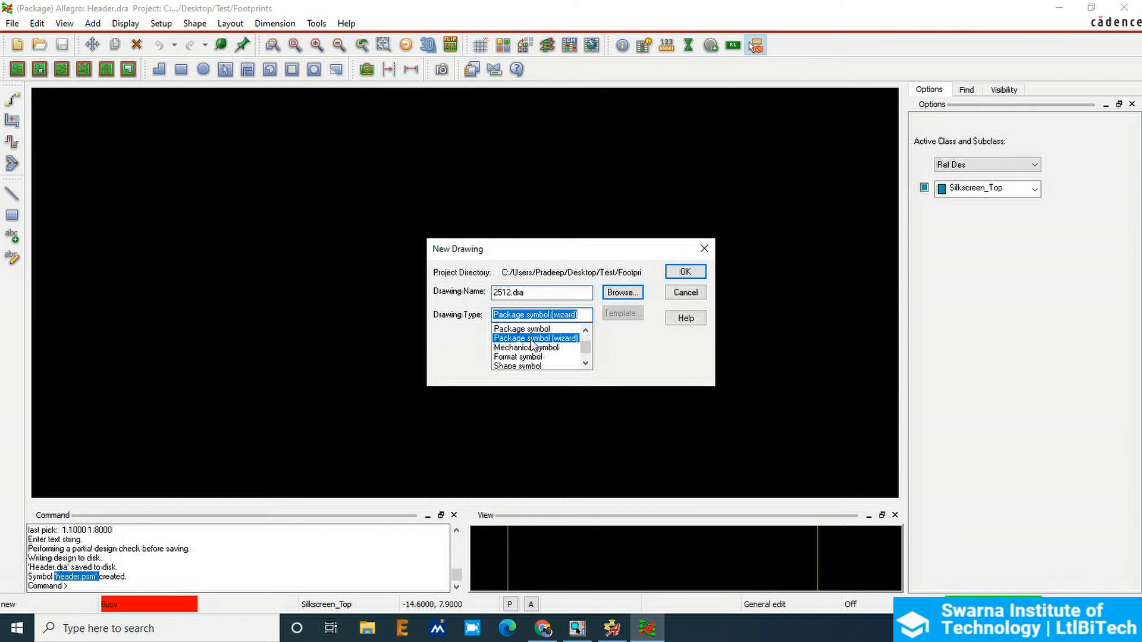
click(684, 272)
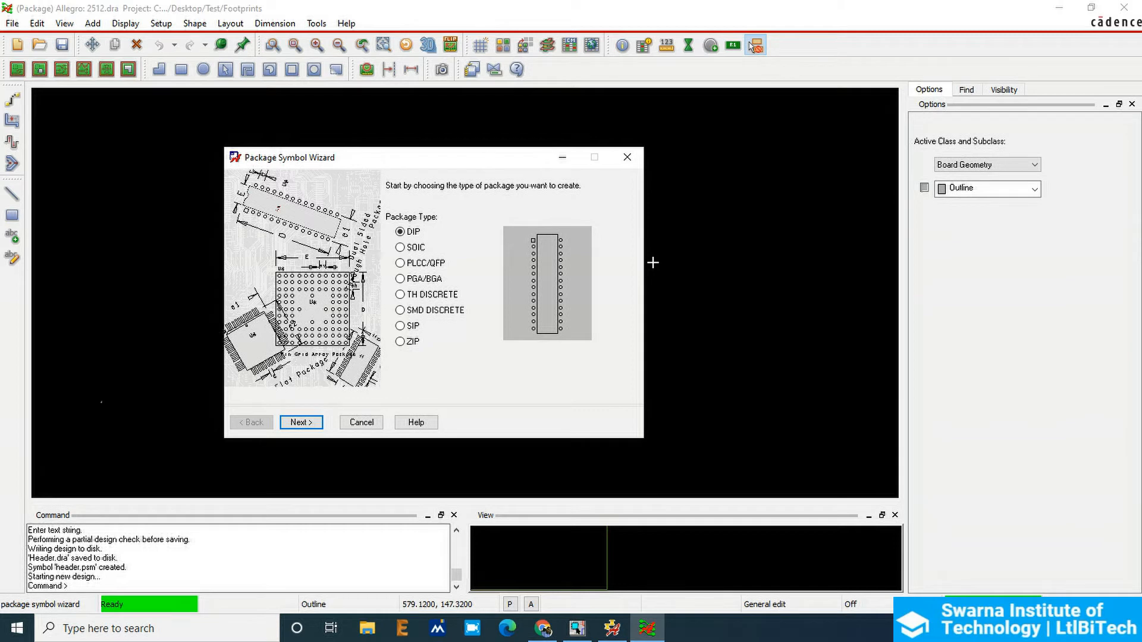
- Choose SMD DISCRETE as the package type and load the default Cadence supplied template, accepting the compatibility update
click(400, 312)
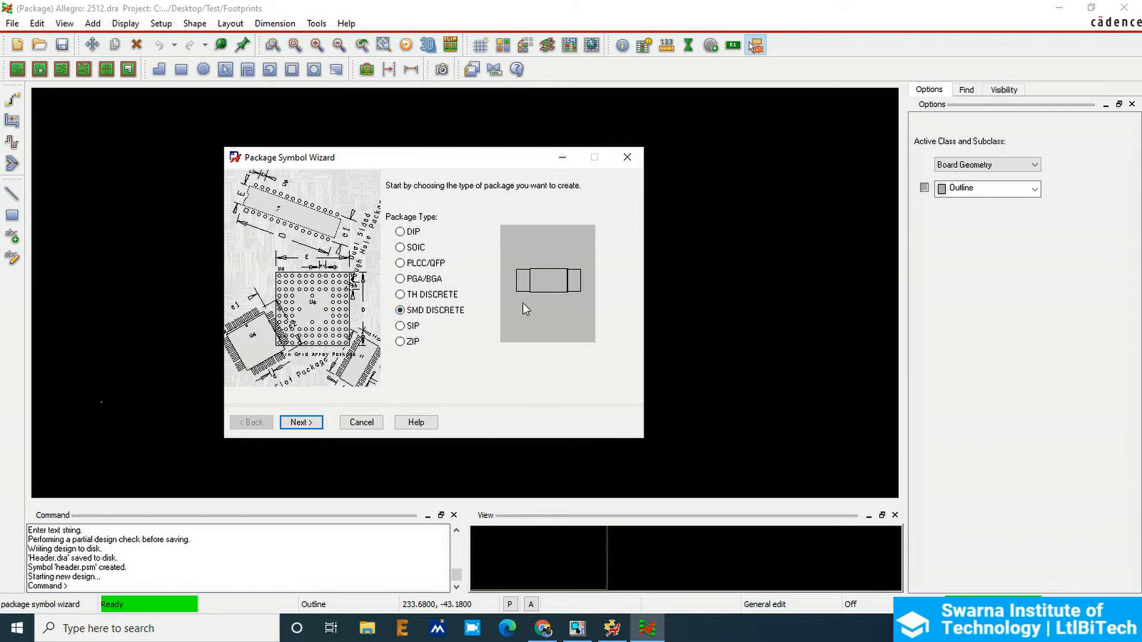
click(320, 424)
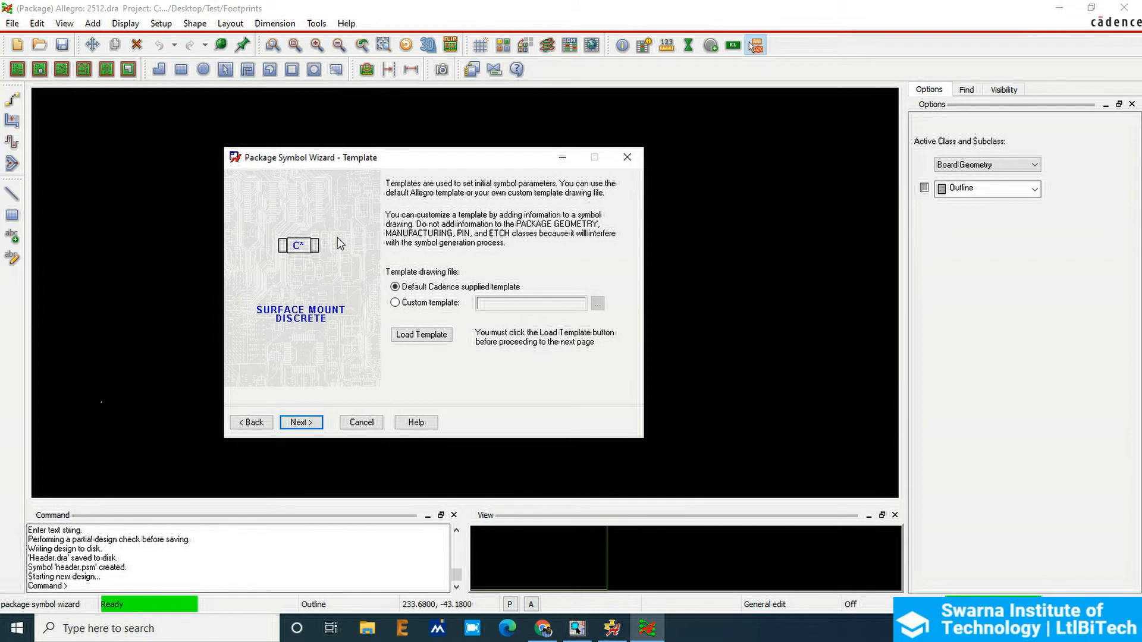
click(429, 334)
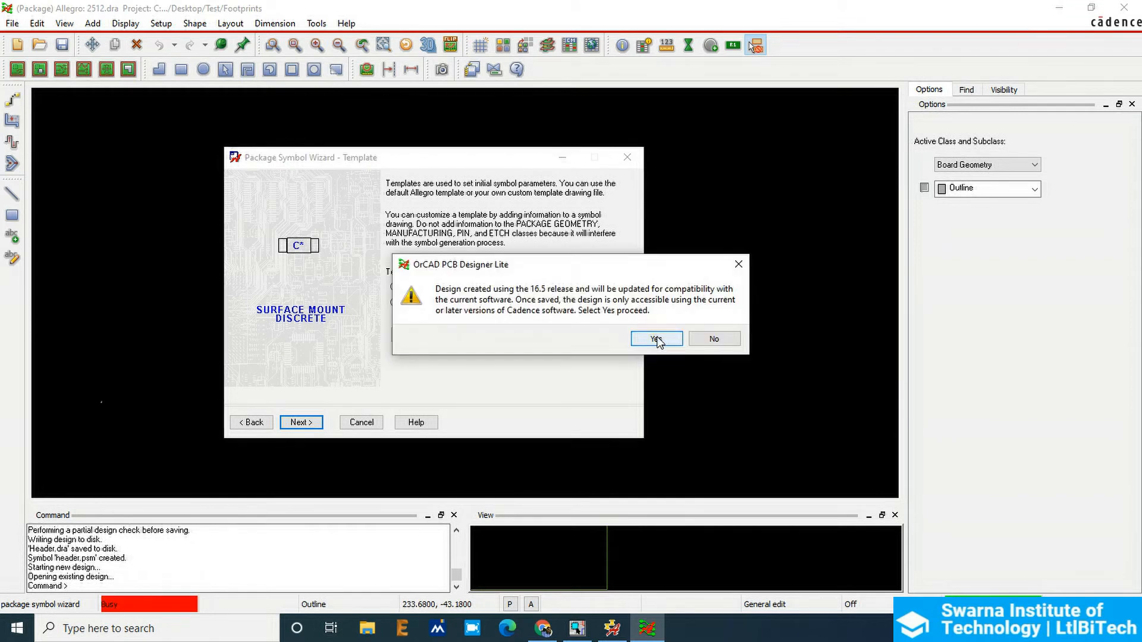
click(656, 339)
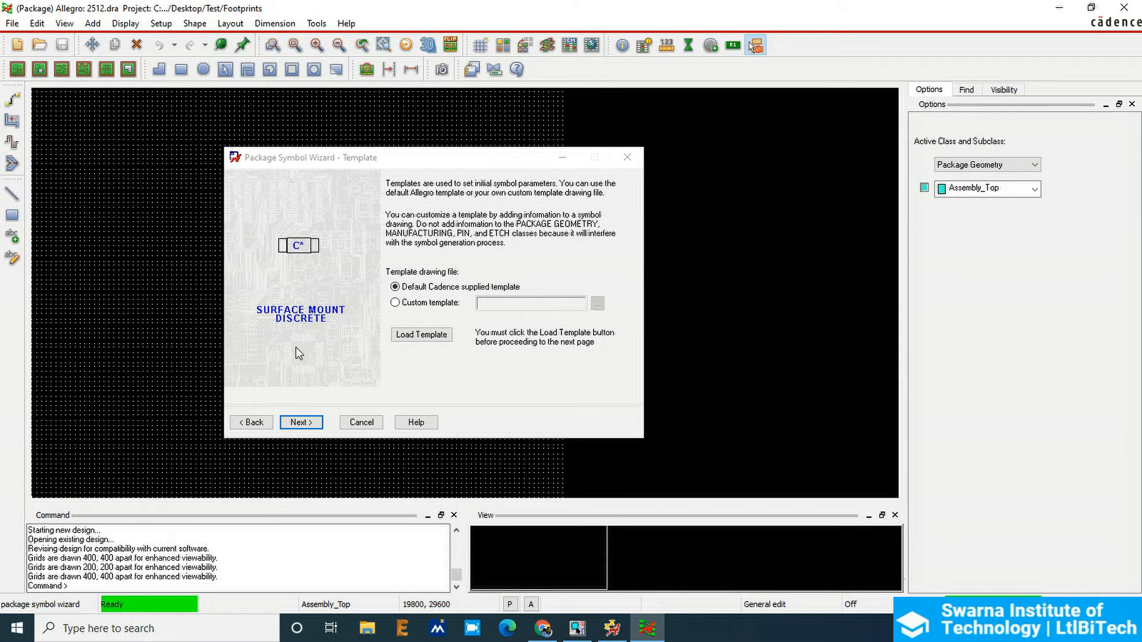
click(301, 422)
- Set both the wizard's entry units and the package symbol units to Millimeter, with R* as the reference designator prefix
click(435, 233)
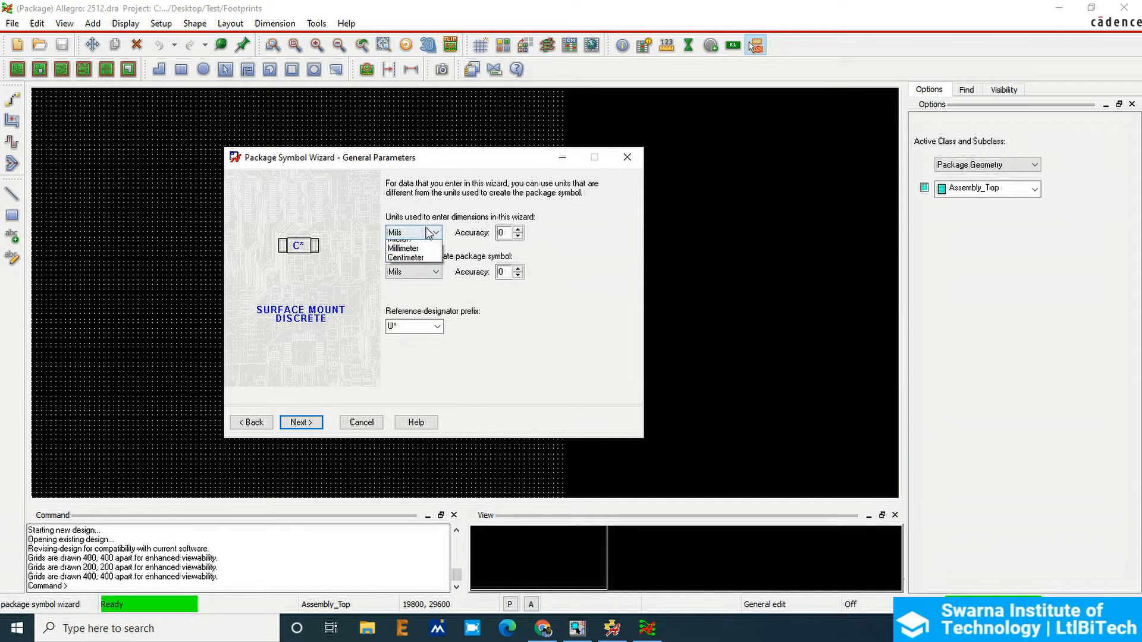
click(434, 272)
click(434, 272)
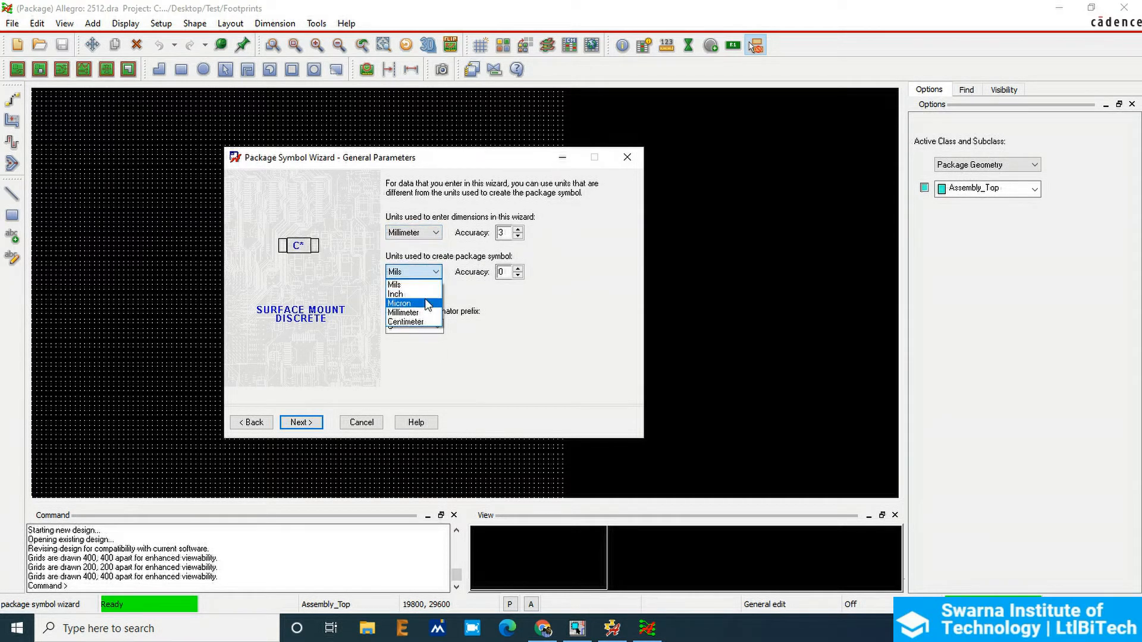
click(417, 304)
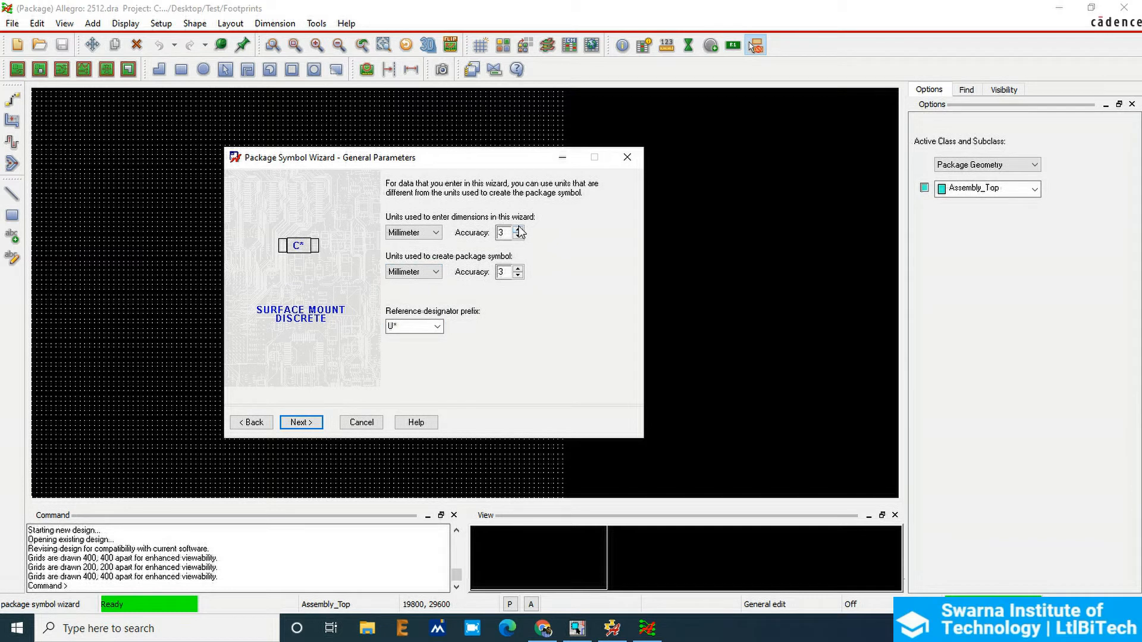
click(430, 330)
click(432, 331)
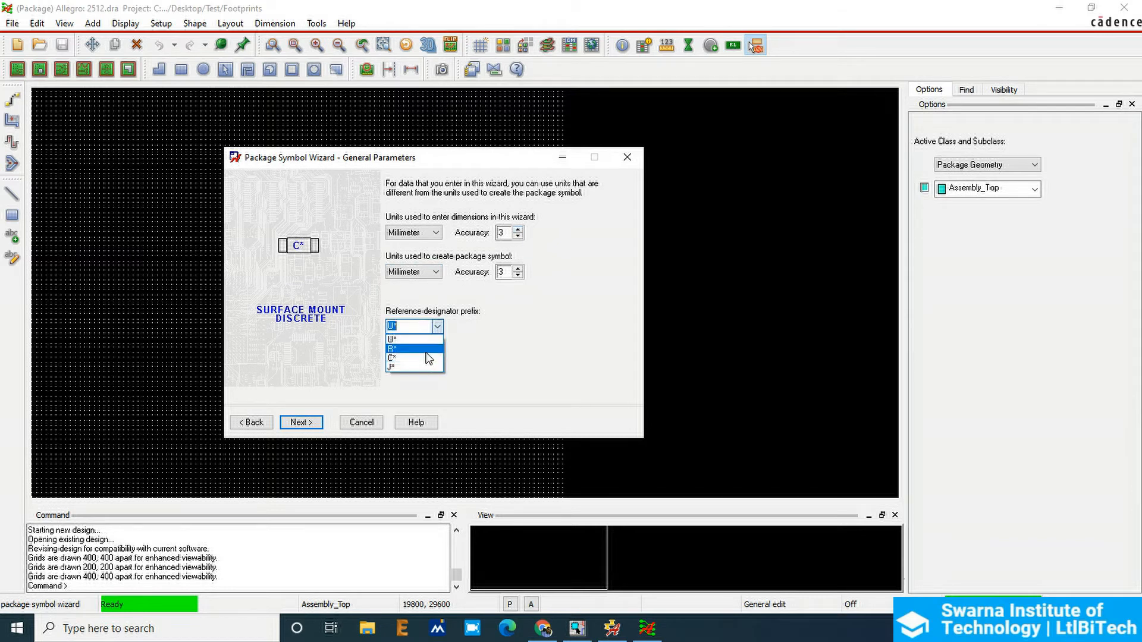
click(419, 348)
click(305, 423)
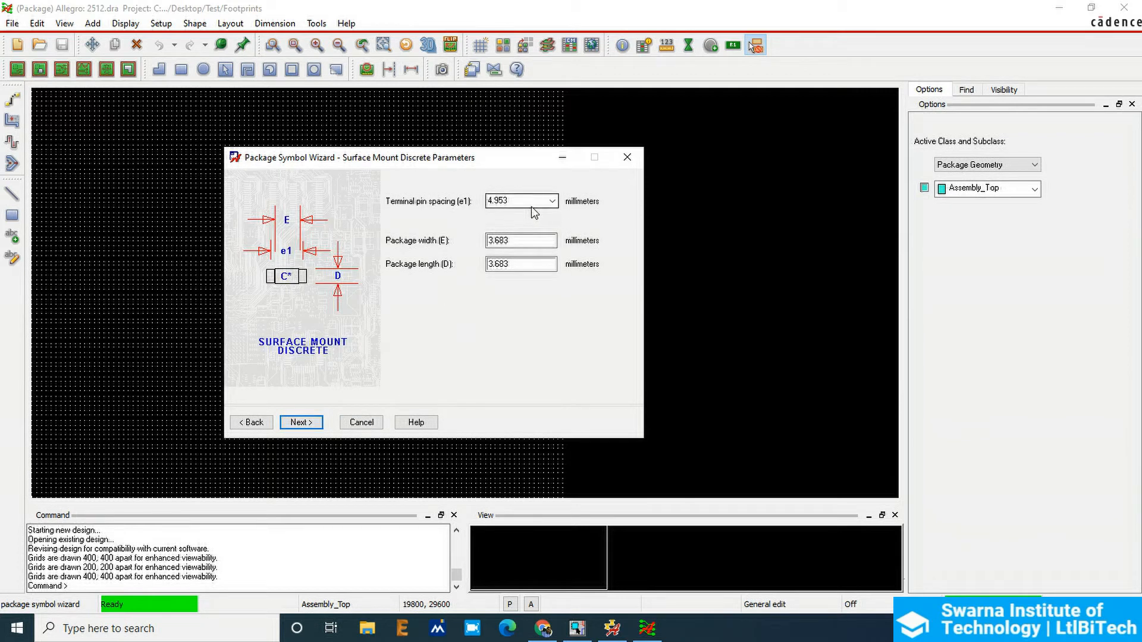
- Set the terminal pin spacing (e1) to 5.4 mm
click(511, 200)
drag(511, 201, 486, 201)
text(5.4)
key(Tab)
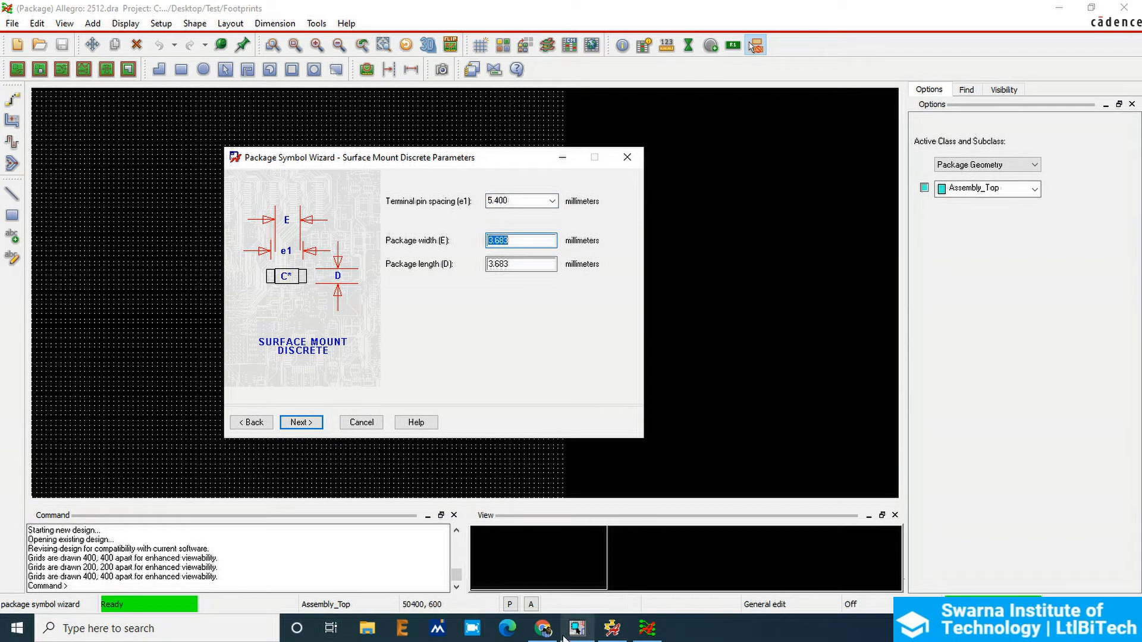
- Look up the 2512 body length in the browser's SMD resistor size table and set the package width (E) to 6.3 mm
click(538, 634)
scroll(470, 403, up, 6)
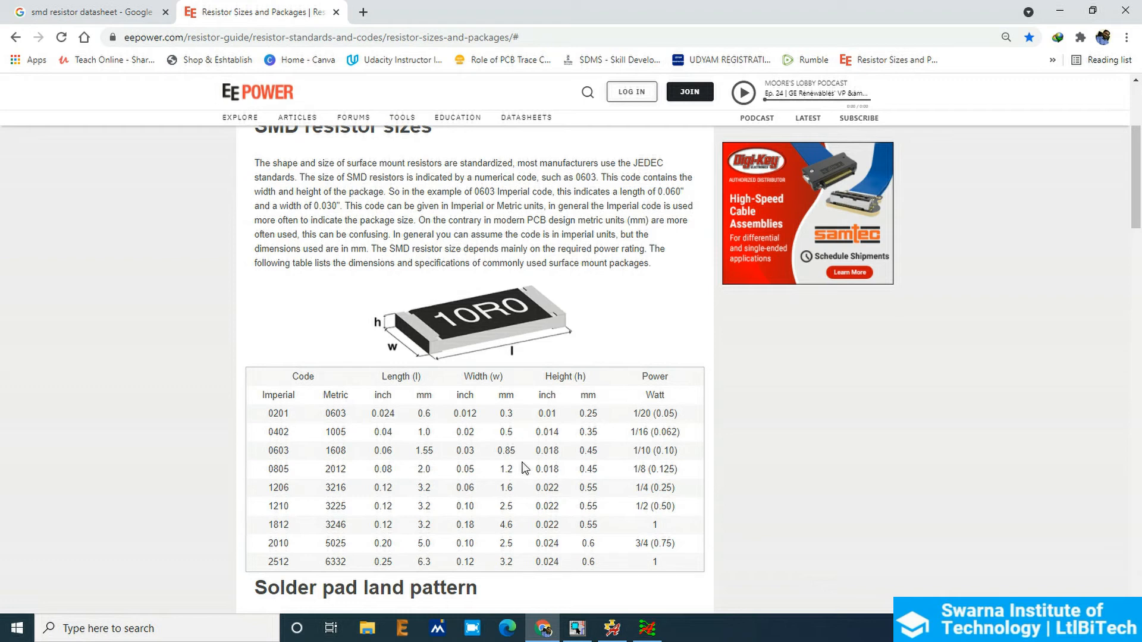
drag(416, 564, 430, 567)
click(647, 628)
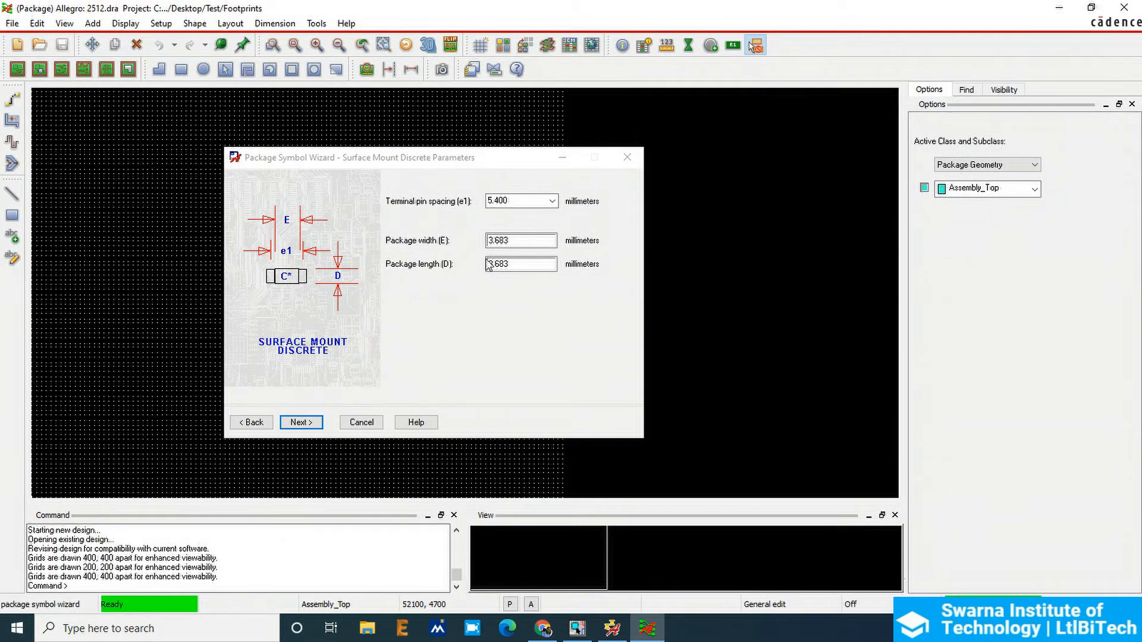
drag(528, 240, 449, 258)
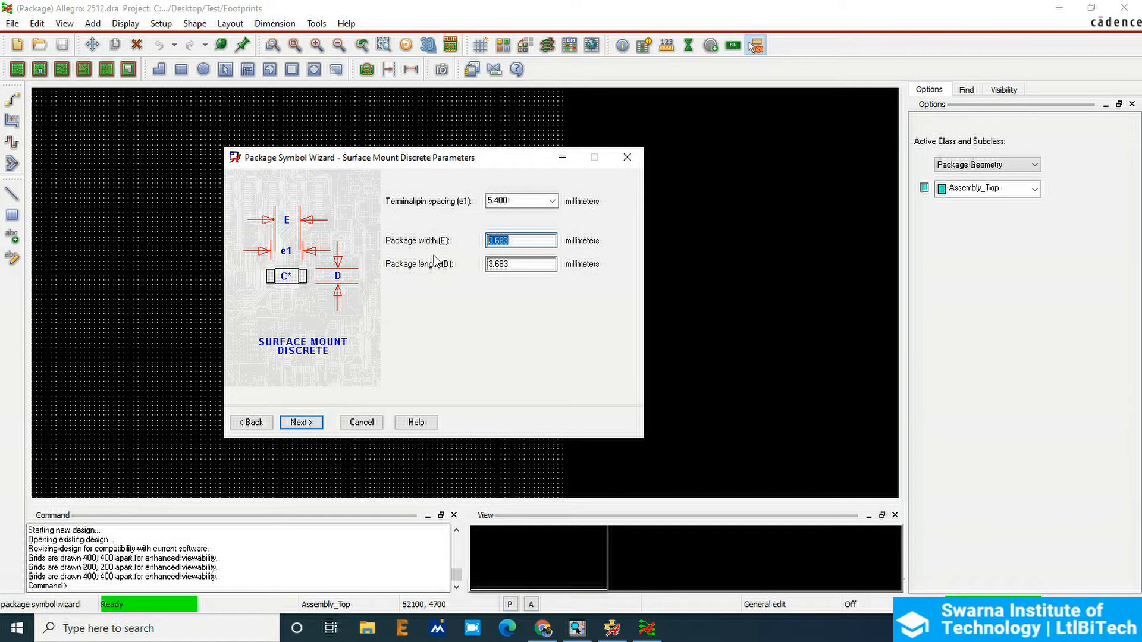
text(6.3)
key(Tab)
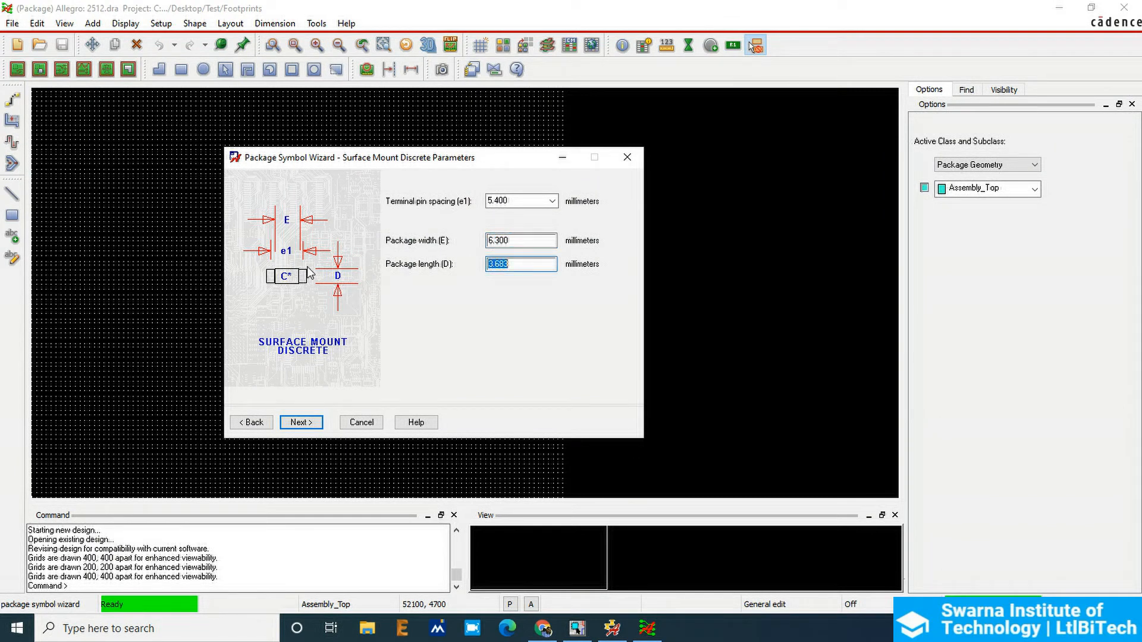
- Check the 2512 body width in the browser's size table and set the package length (D) to 3.2 mm
click(543, 628)
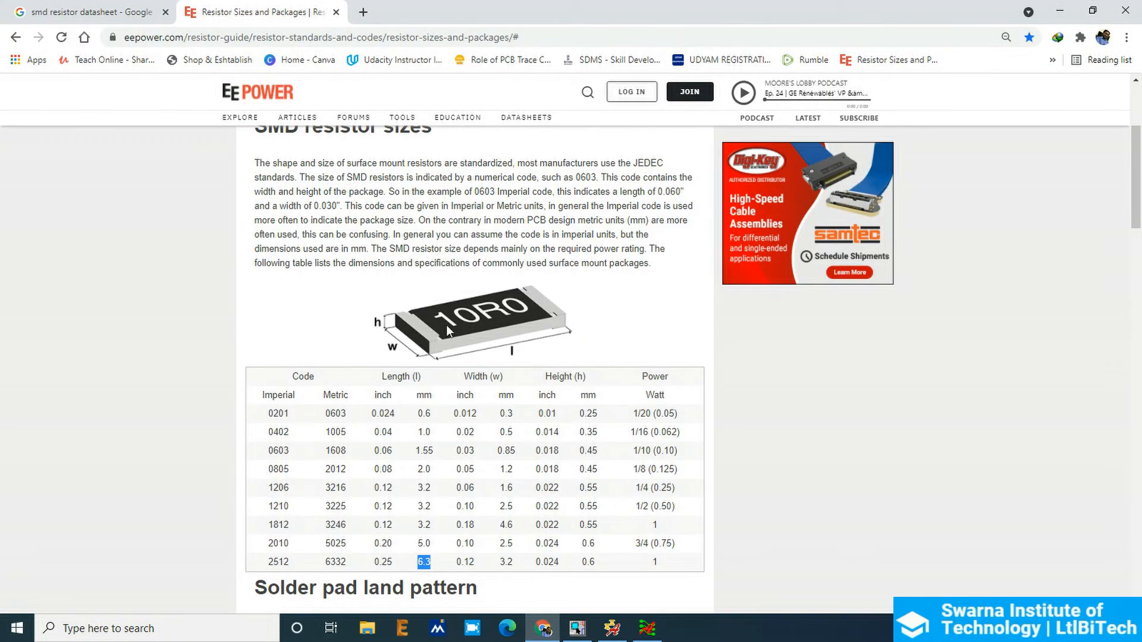
click(647, 628)
drag(543, 264, 429, 272)
text(3.200)
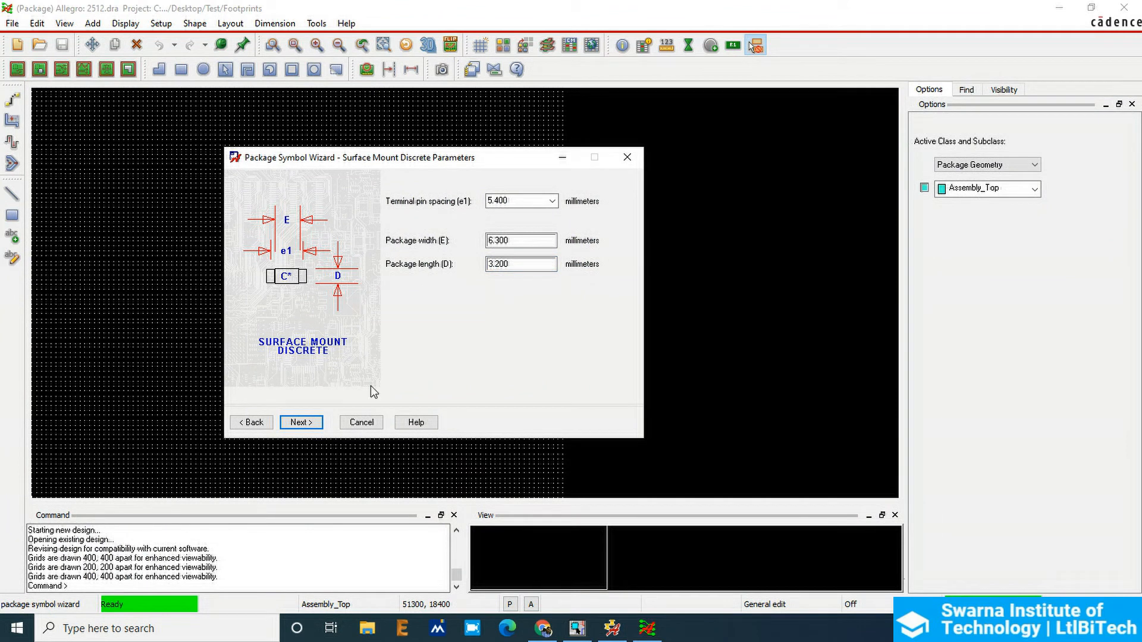
click(301, 423)
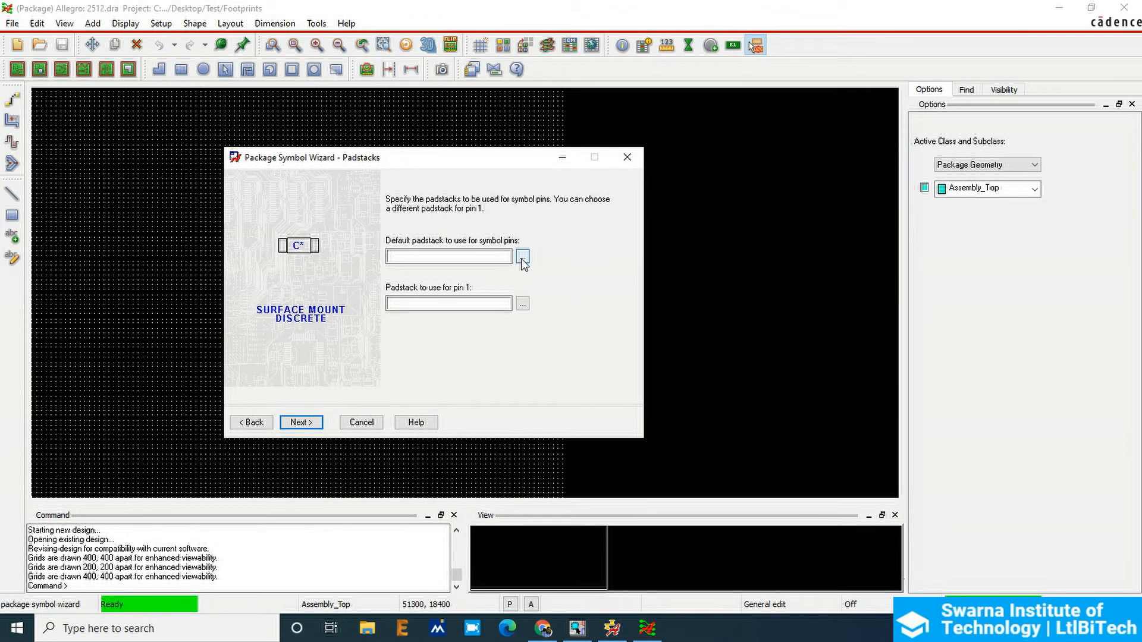
- Assign the 2512 padstack from the library as the default padstack for the symbol pins
click(522, 257)
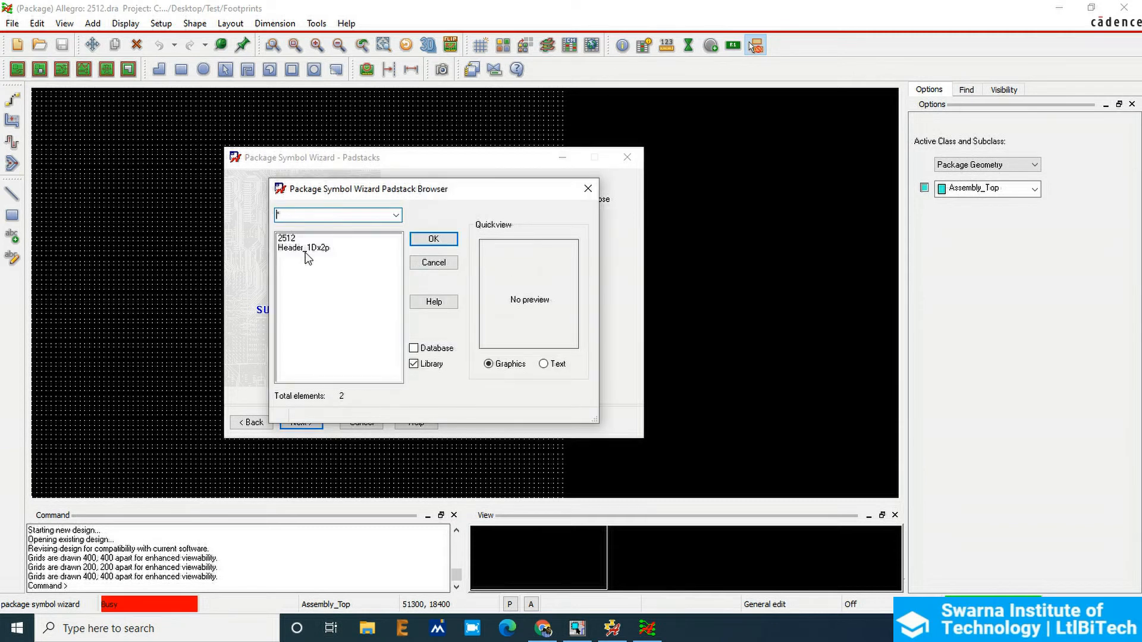
click(286, 239)
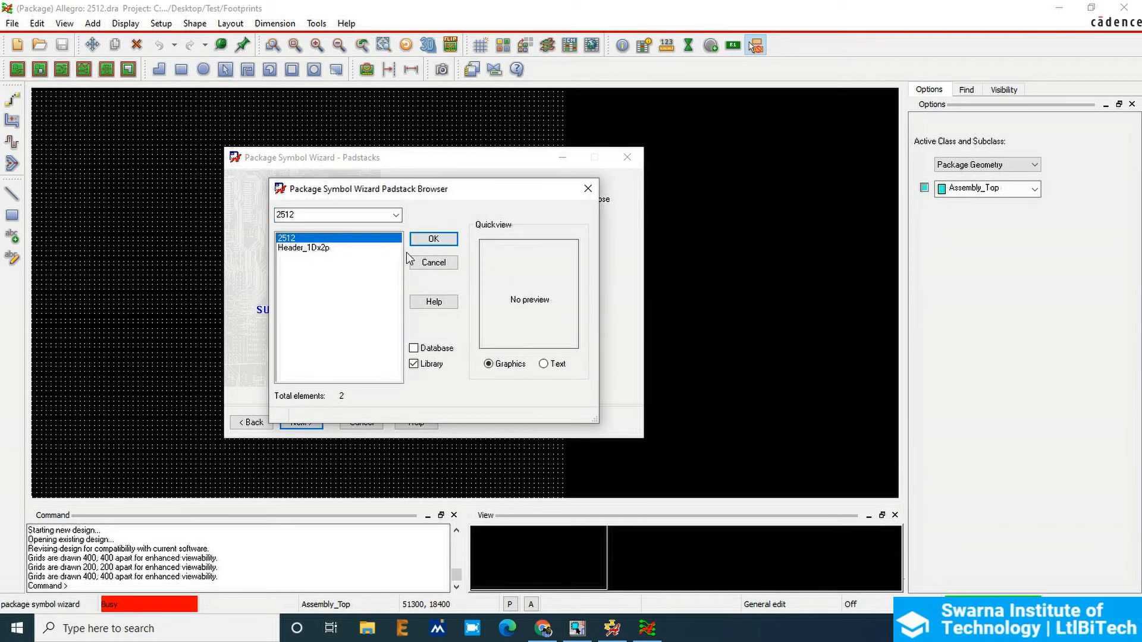
click(433, 238)
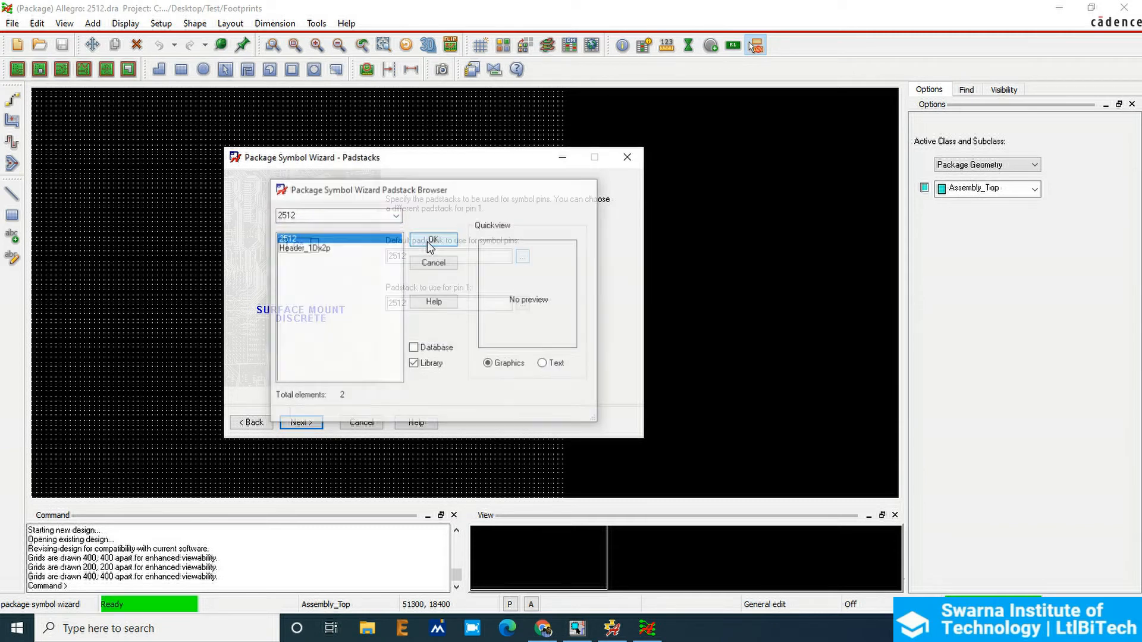
click(303, 422)
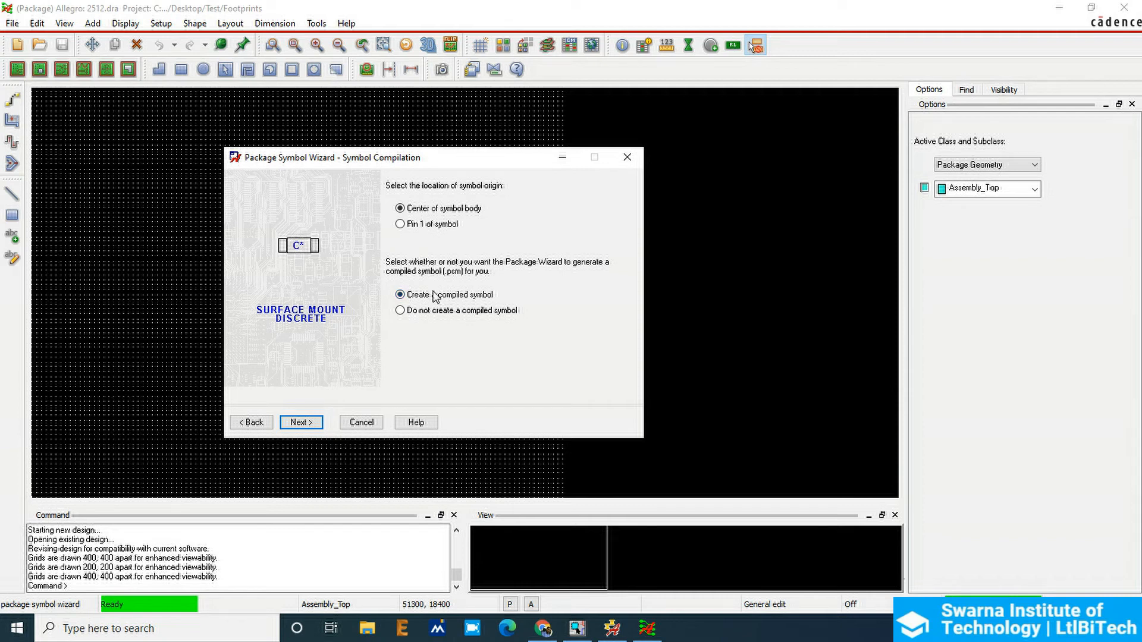
- Finish the package symbol wizard with the origin at the body center and a compiled symbol, generating 2512.dra and 2512.psm
click(313, 424)
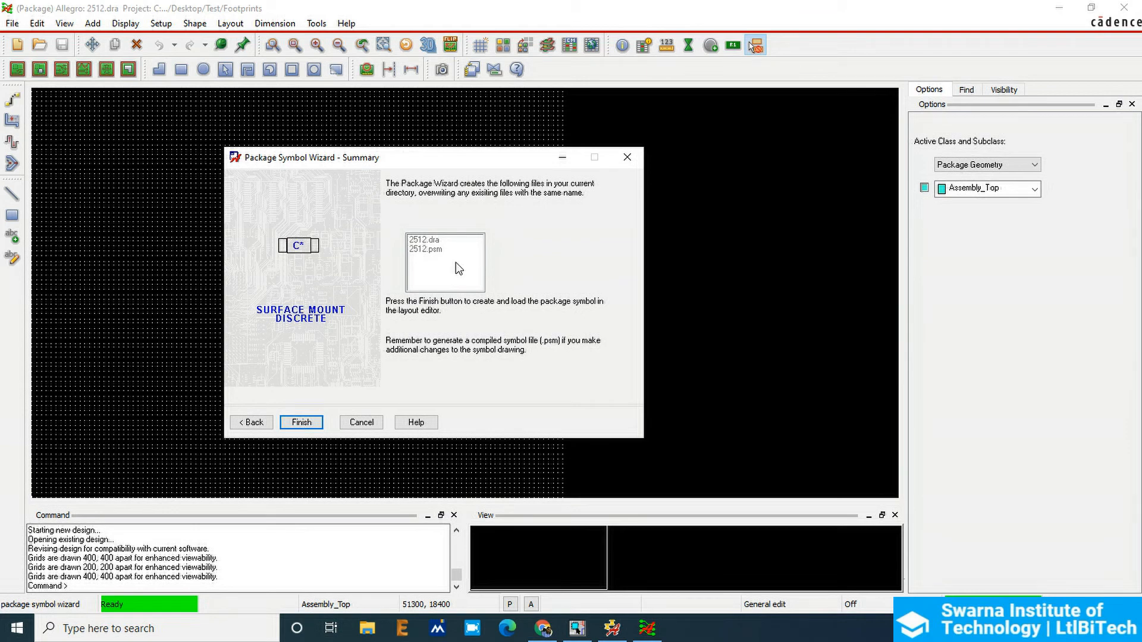
click(302, 422)
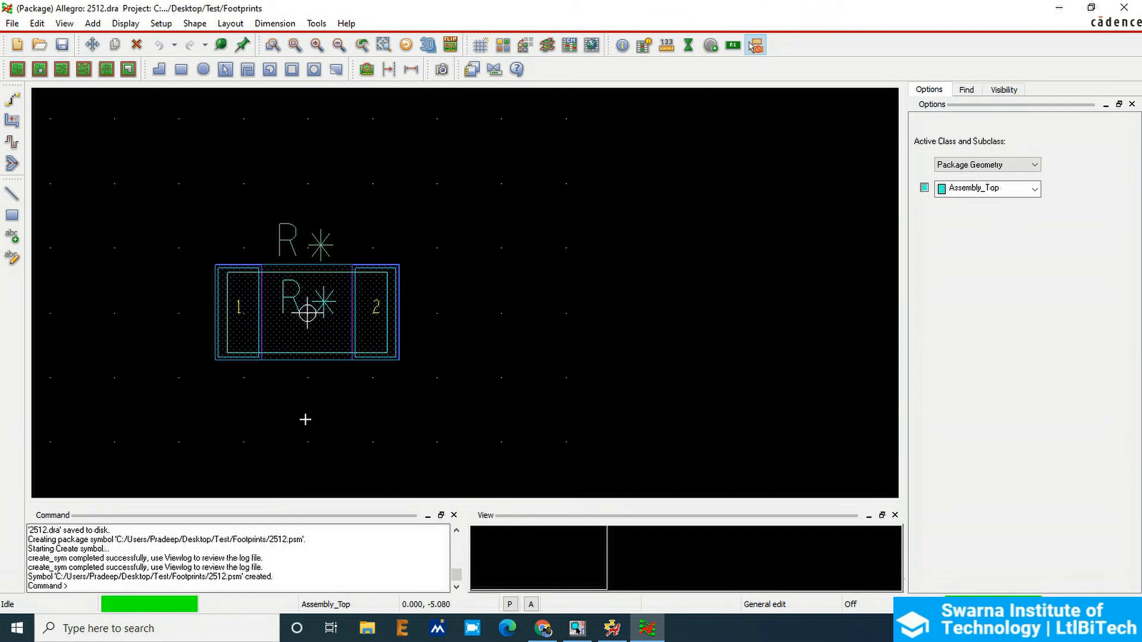
scroll(168, 308, up, 2)
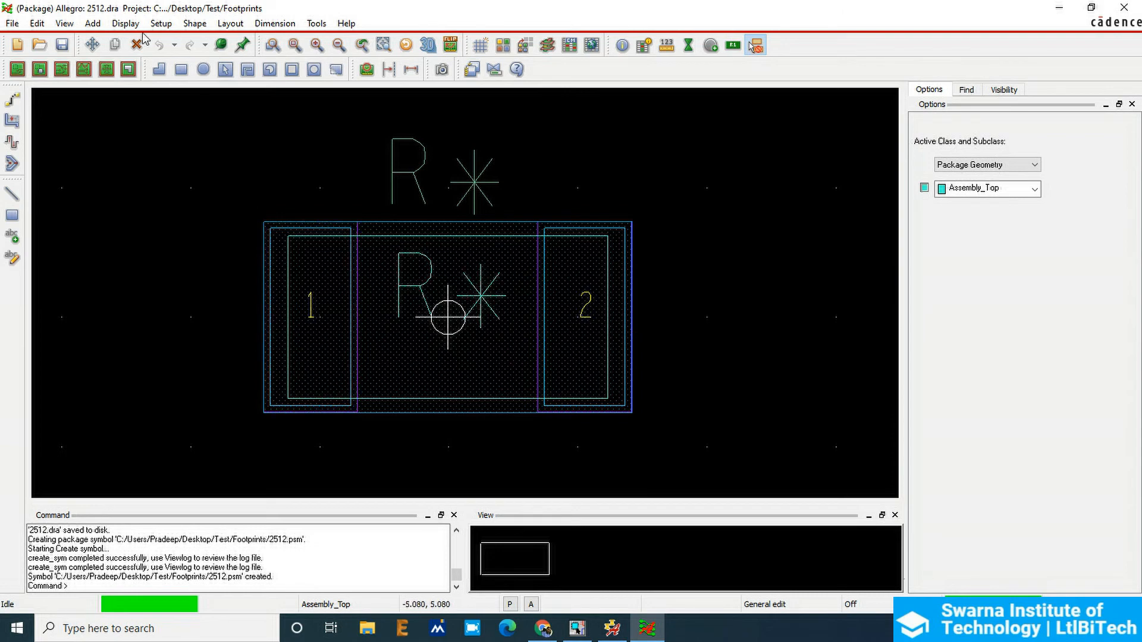
- Enable all the enhanced display modes in the design parameters, including plated holes, filled pads and drill labels, and apply them
click(160, 23)
click(196, 41)
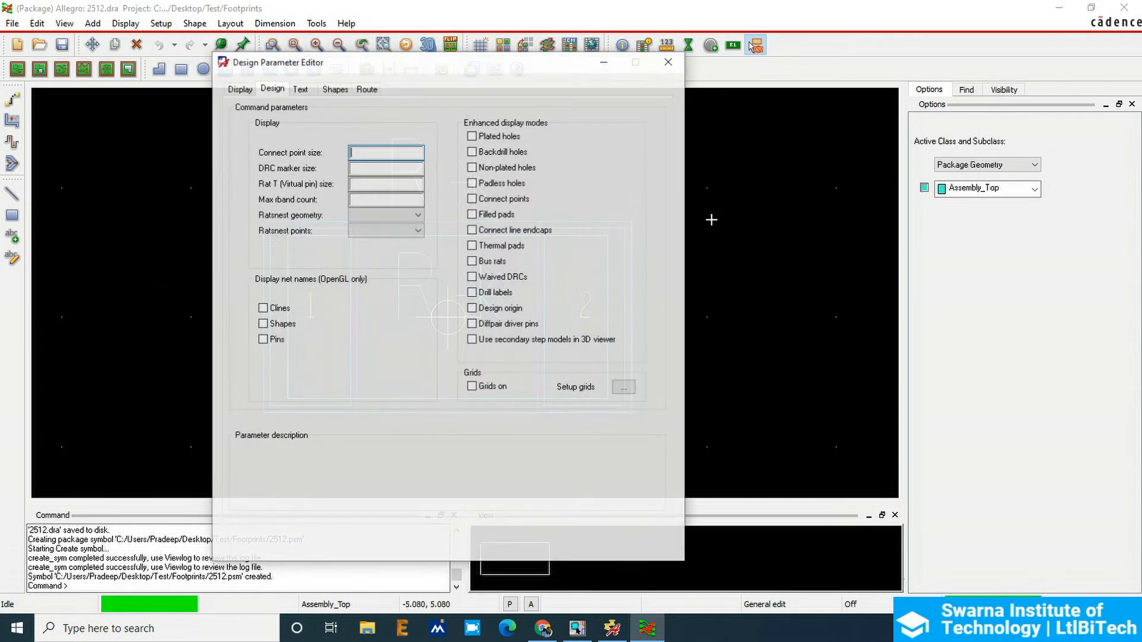
click(271, 88)
click(238, 88)
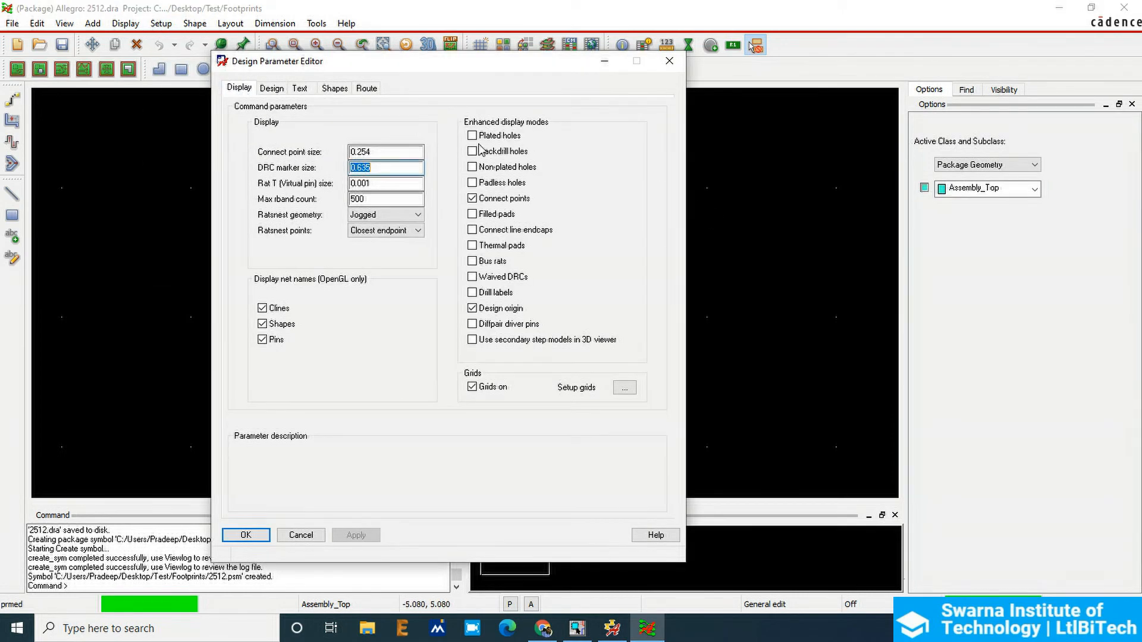
click(493, 152)
click(496, 168)
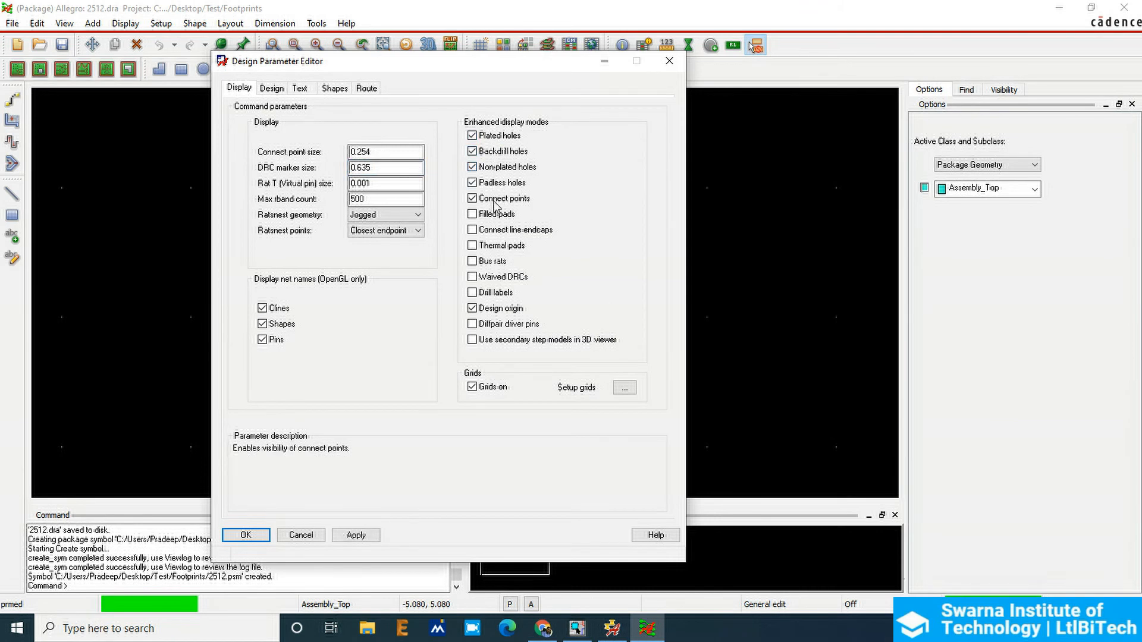
click(494, 215)
click(491, 230)
click(492, 245)
click(492, 262)
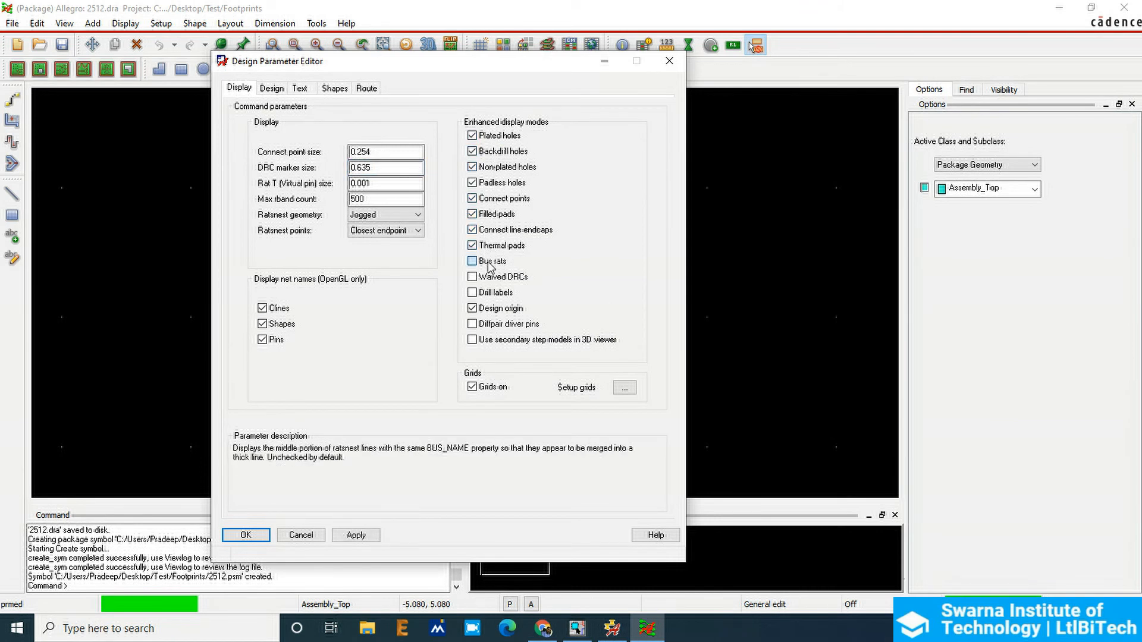
click(490, 277)
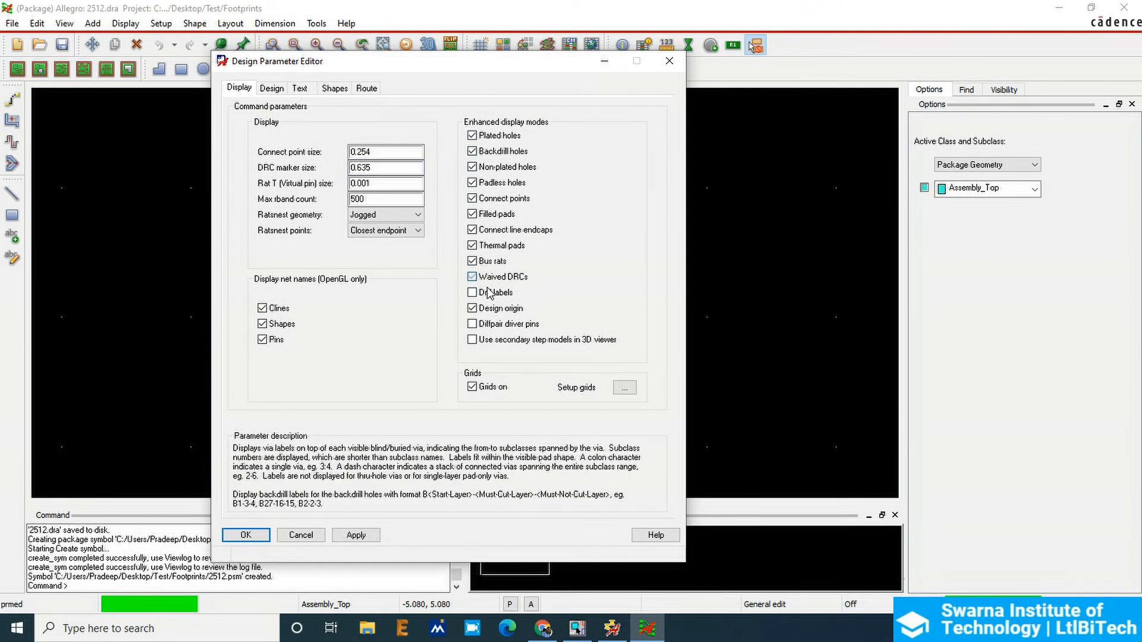
click(488, 323)
click(472, 340)
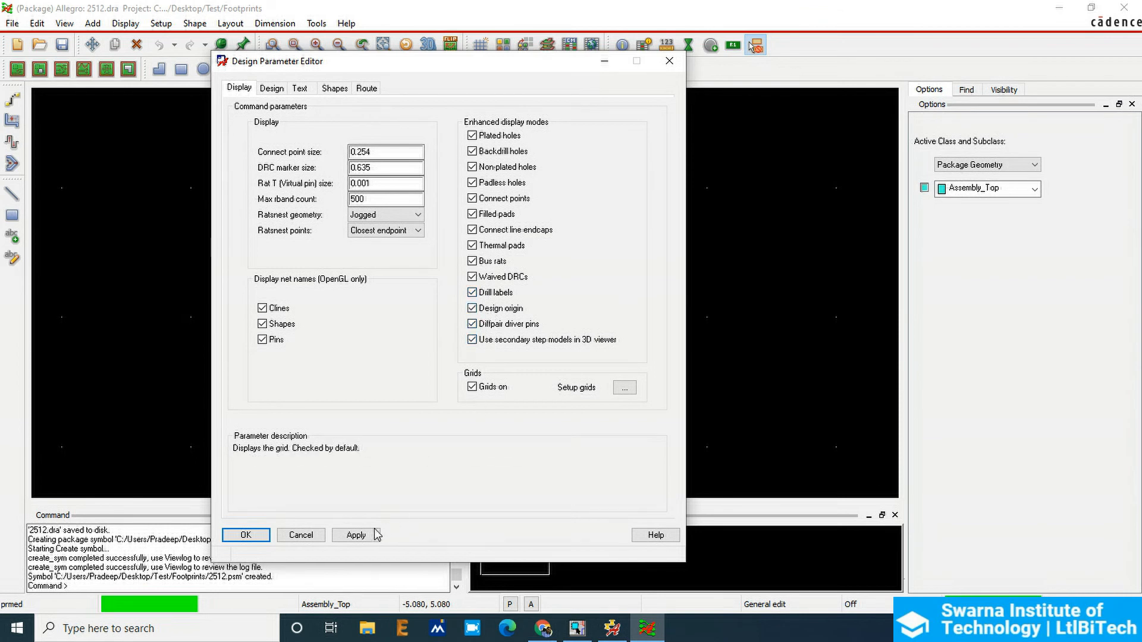
click(356, 535)
- Set the non-etch and all-etch grid spacing to 0.1 in both x and y, and accept the design parameters
click(634, 389)
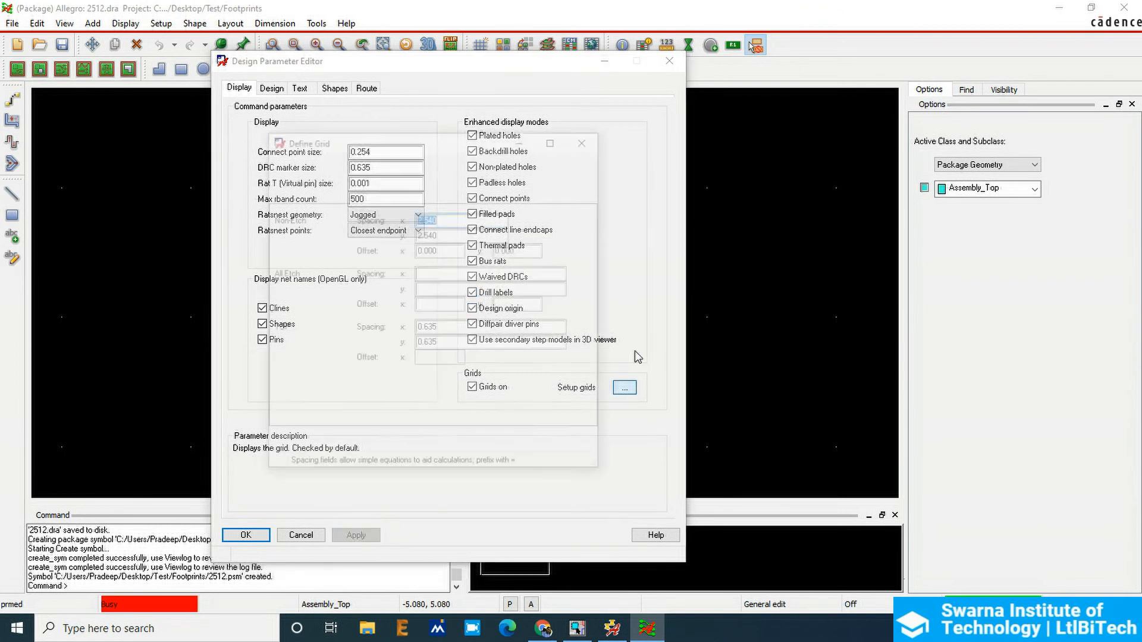
text(0.1)
key(Tab)
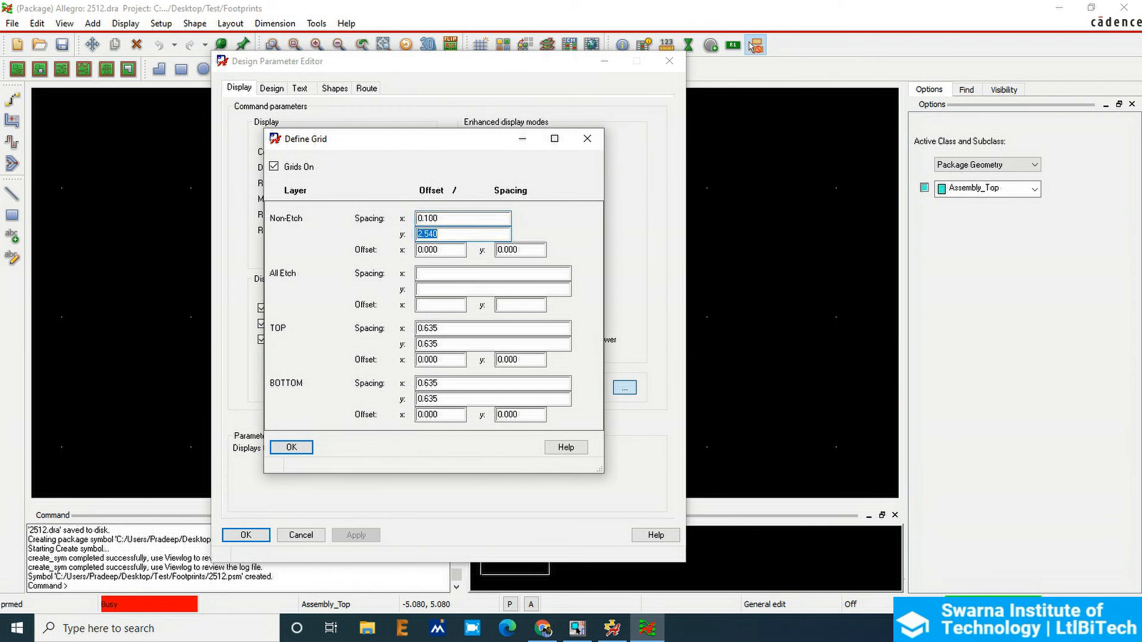
text(0.1)
key(Tab)
key(Tab)
key(Tab)
text(0.)
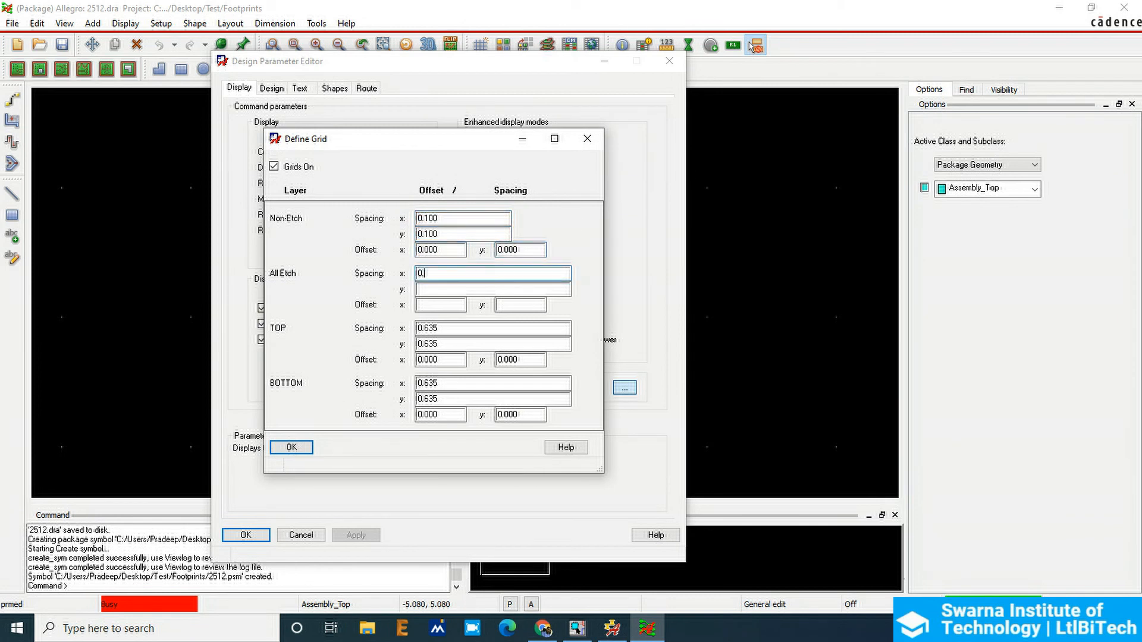
text(1)
key(Tab)
key(Tab)
key(Tab)
key(Tab)
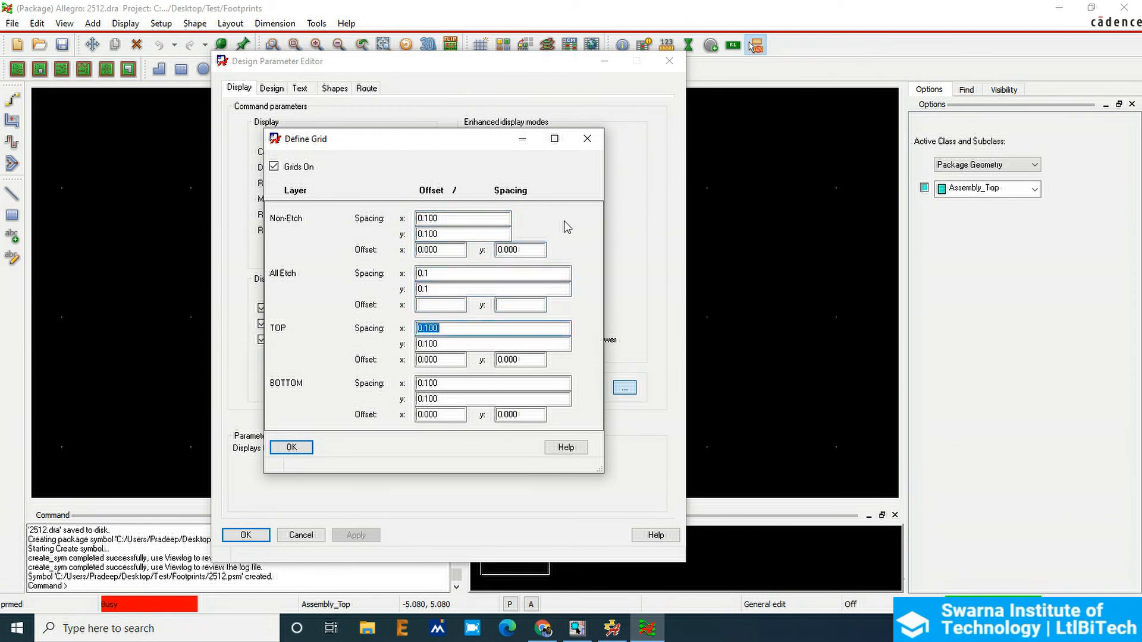
click(292, 447)
click(247, 535)
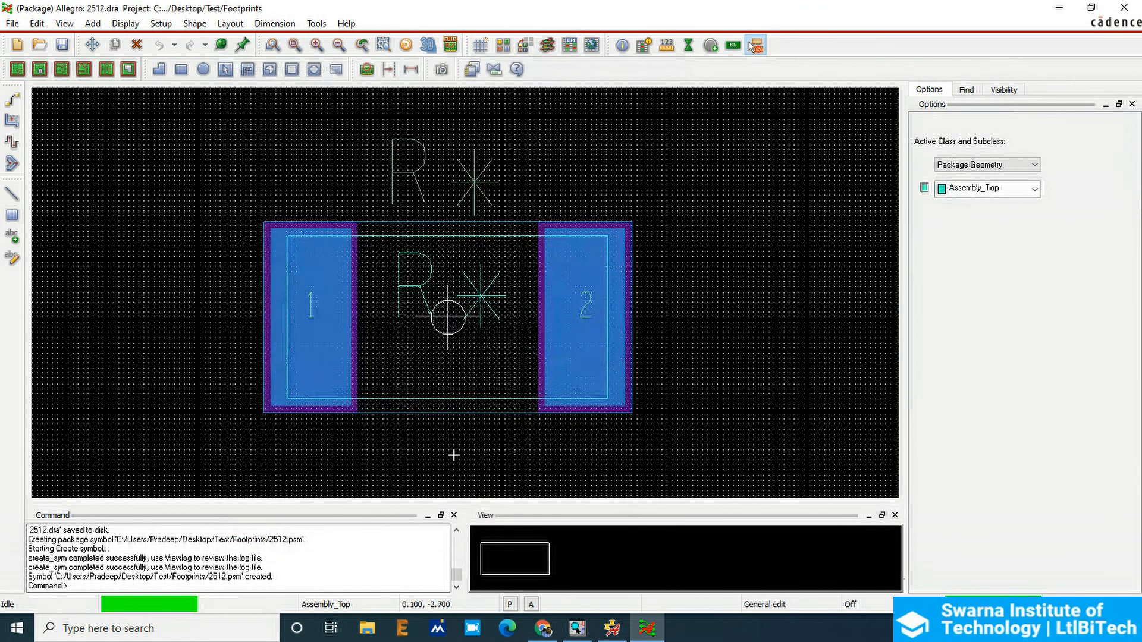
- Review the grid spacing defined for the non-etch, top and bottom layers
click(156, 25)
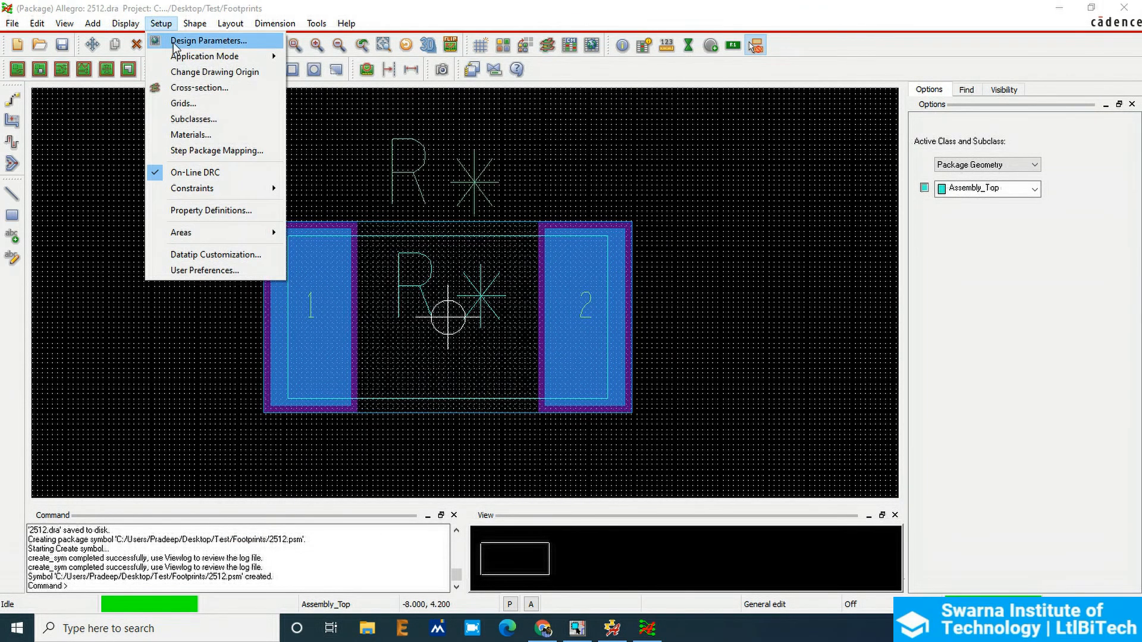
click(201, 105)
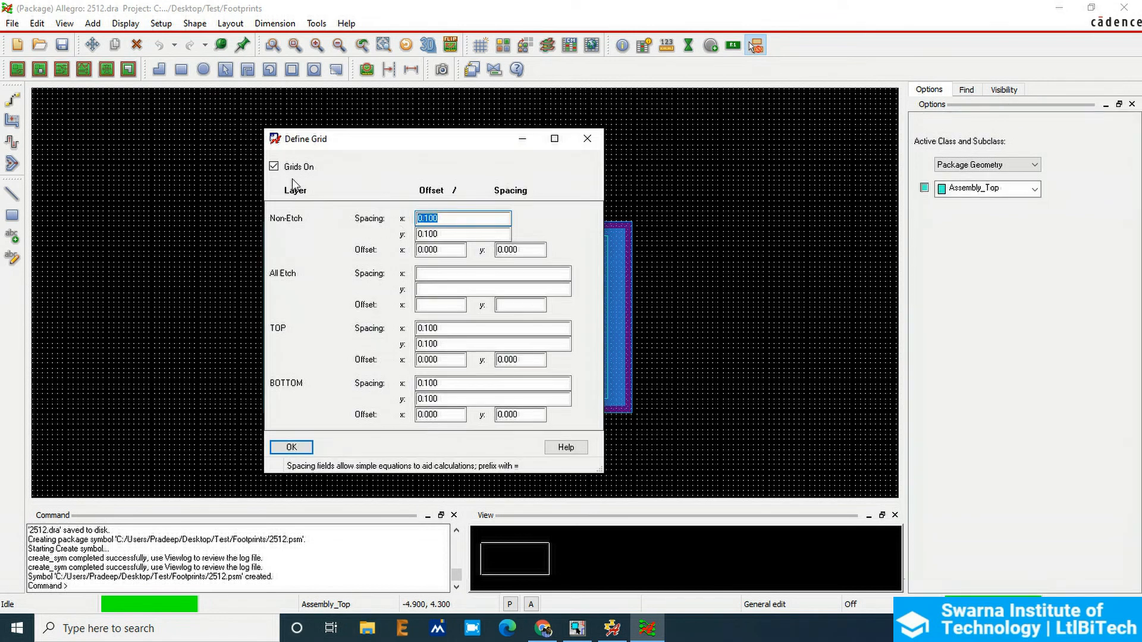
click(291, 447)
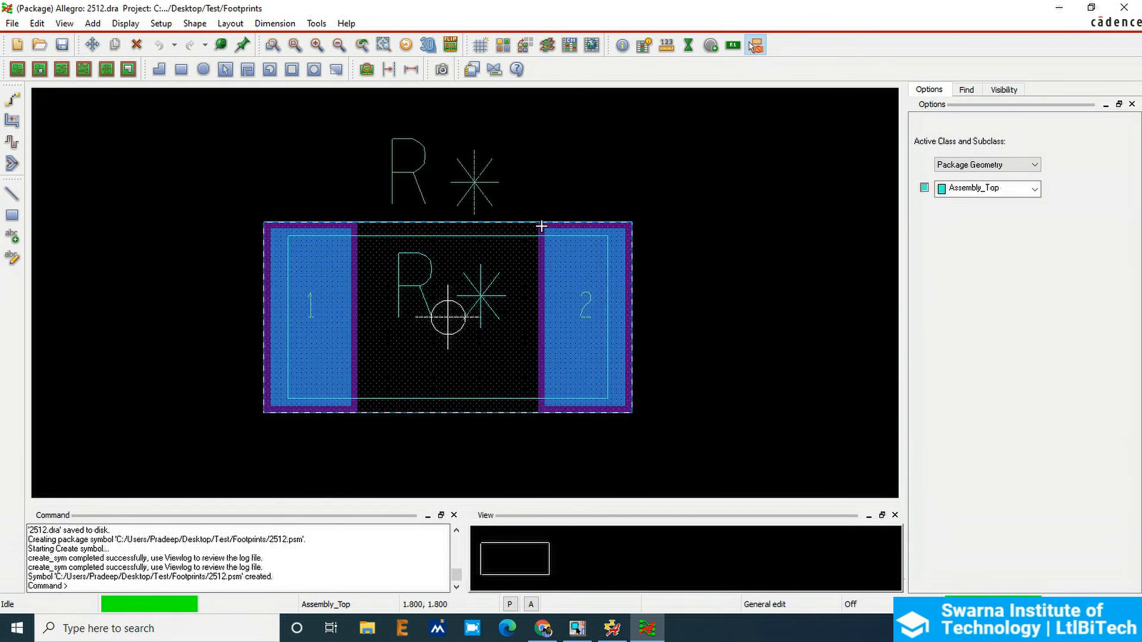
- Inspect the pads and outline, save the 2512 footprint over the existing file, and check the save messages in the command log
scroll(291, 273, up, 1)
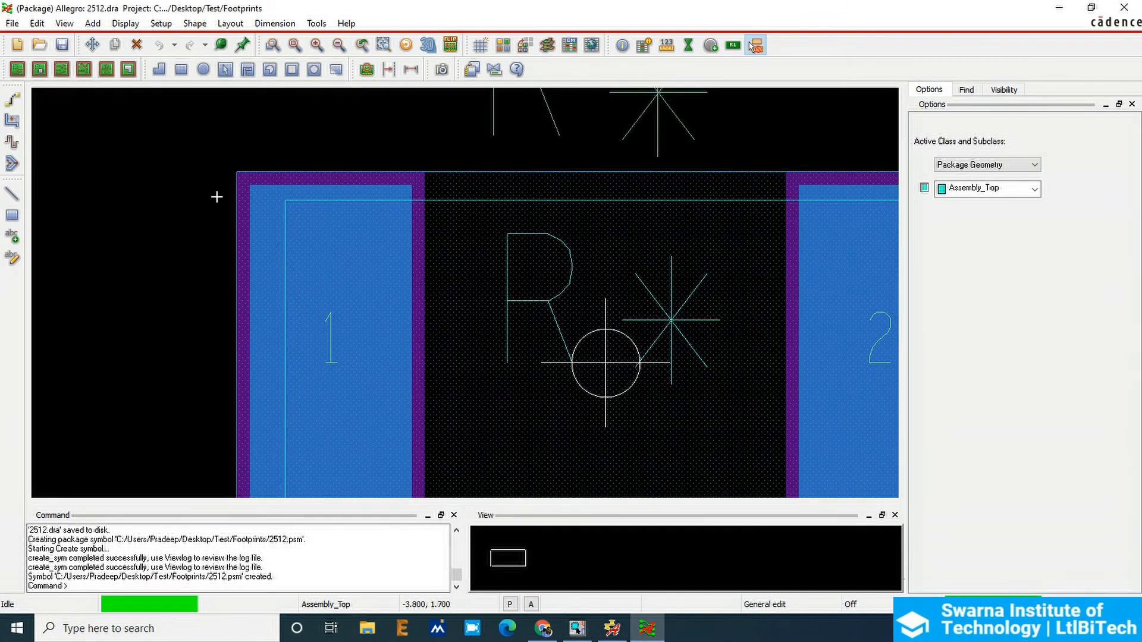
scroll(216, 197, down, 1)
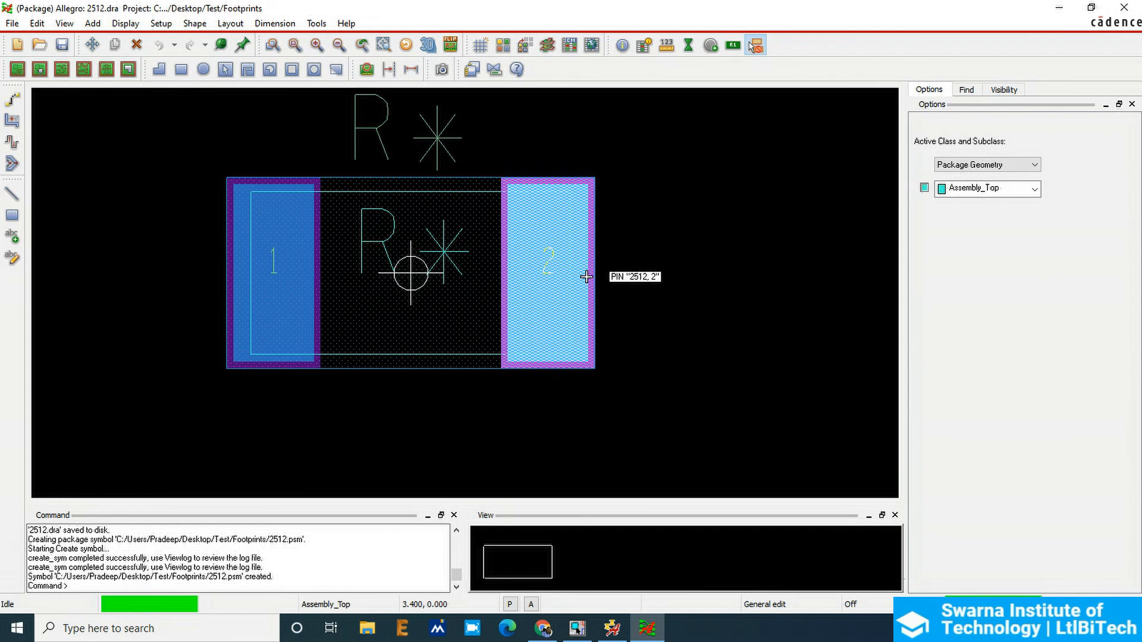
click(62, 45)
click(644, 331)
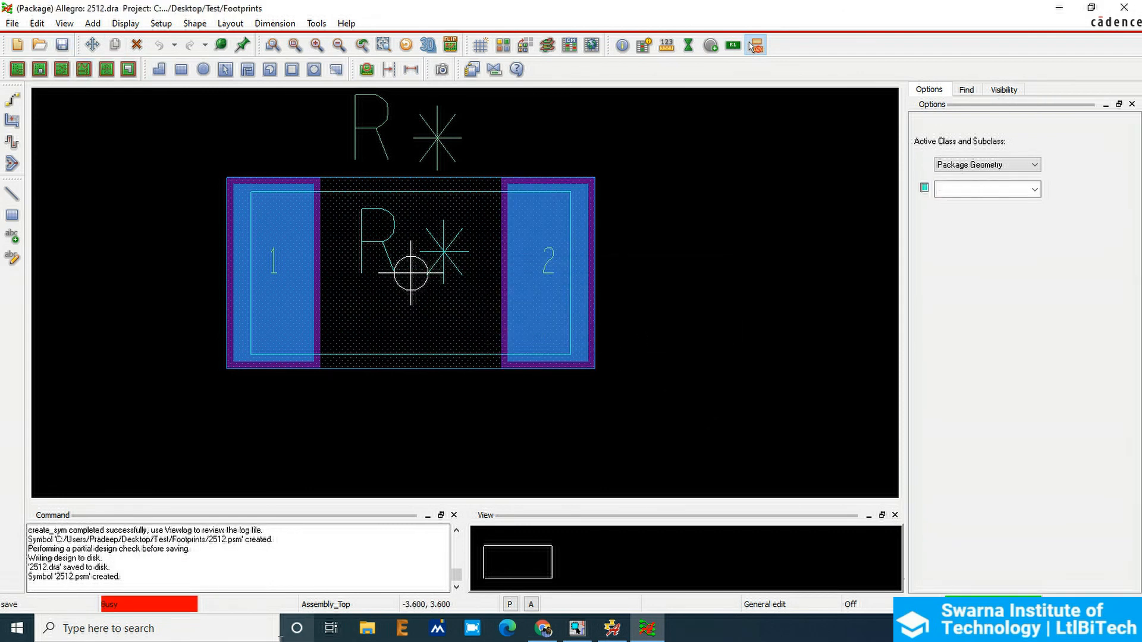
drag(124, 577, 24, 570)
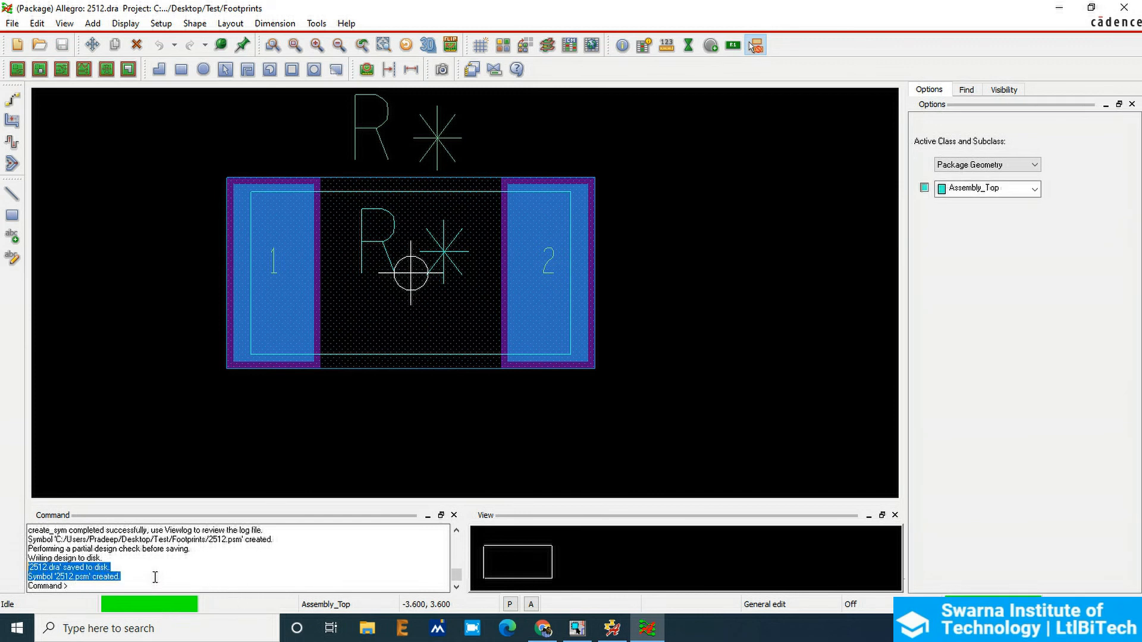
click(155, 577)
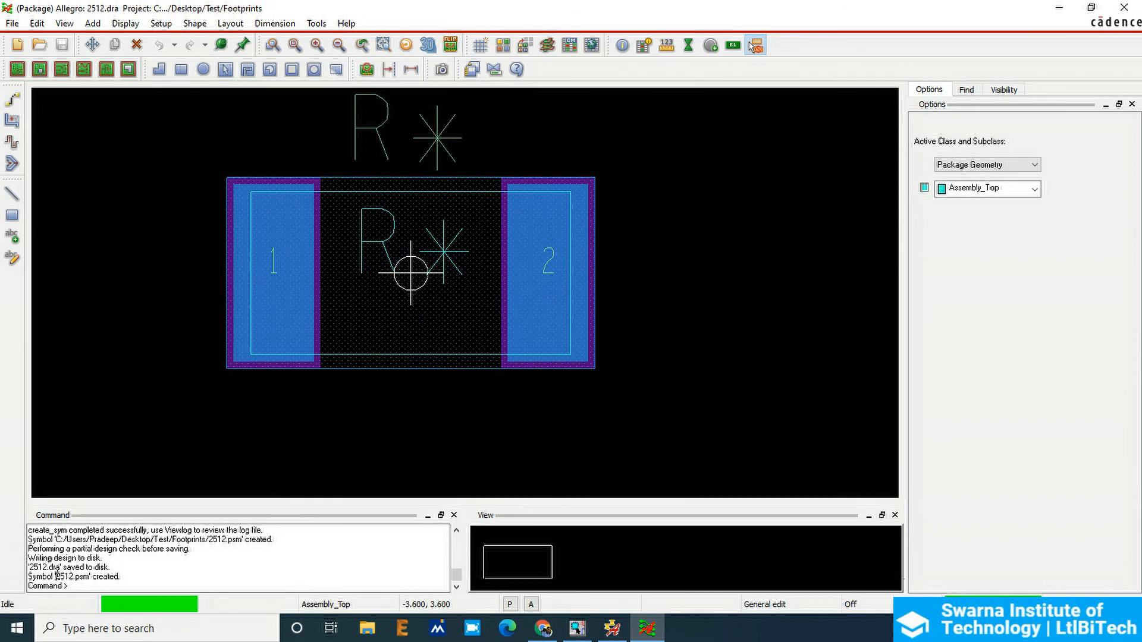
- Copy the footprint name 2512 from the symbol creation message in the command log
mouse_move(73, 576)
mouse_down()
mouse_move(84, 569)
mouse_move(76, 578)
mouse_up()
right_click(73, 578)
click(98, 428)
- Switch to OrCAD Capture and open the object properties of test.dsn at the PCB Footprint column
click(572, 629)
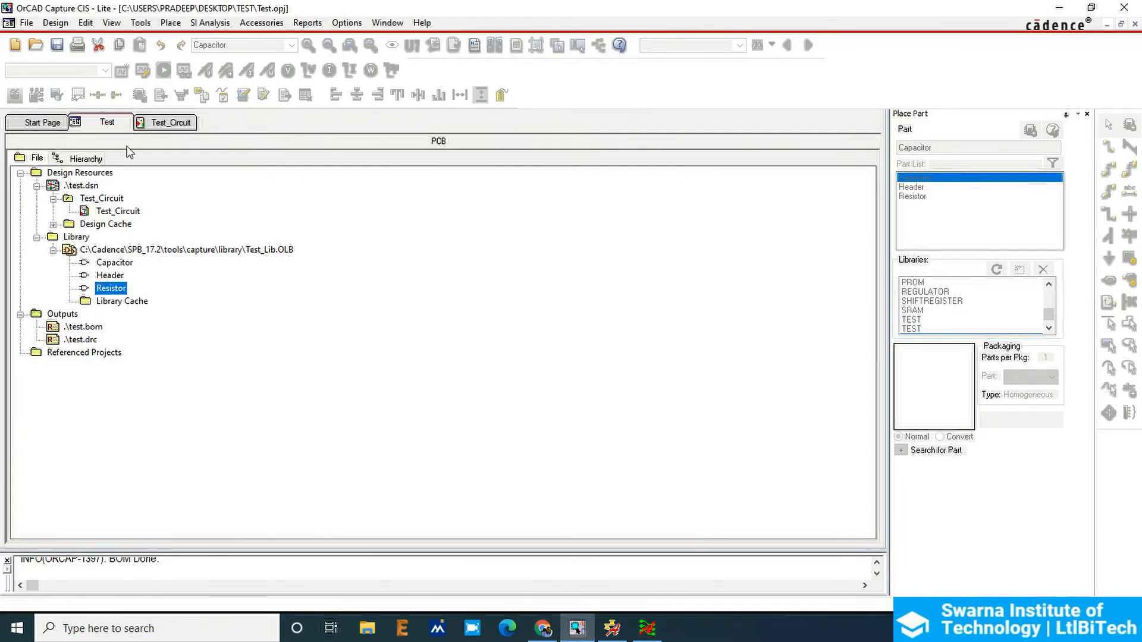
right_click(85, 188)
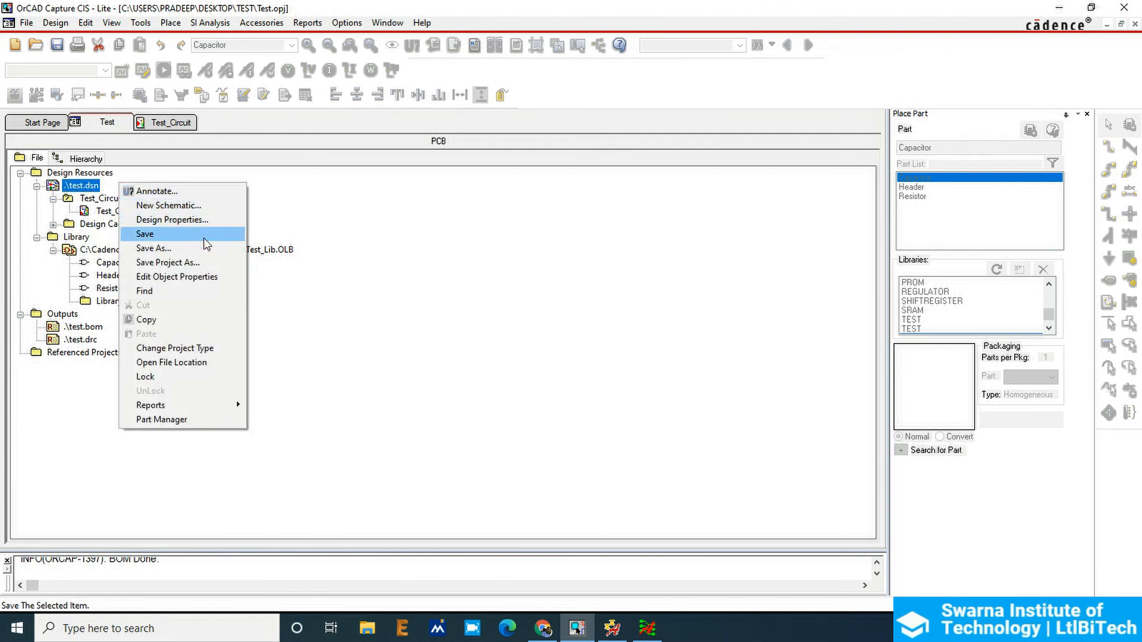
click(179, 276)
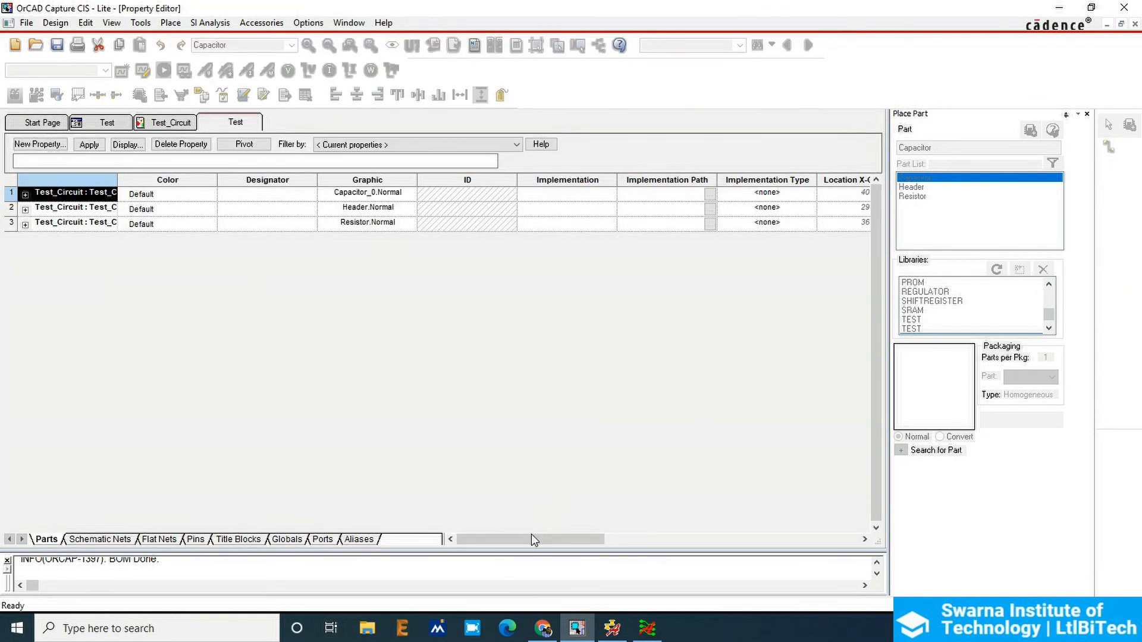
drag(529, 539, 674, 543)
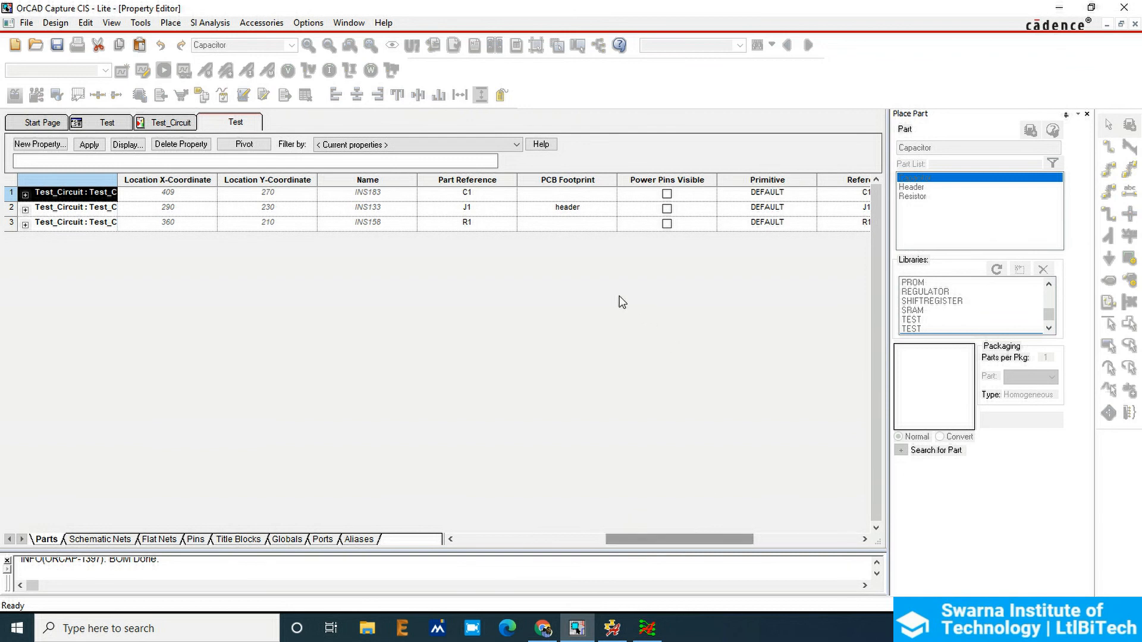
- Assign 2512 as the PCB footprint of resistor R1 and apply the change
click(568, 228)
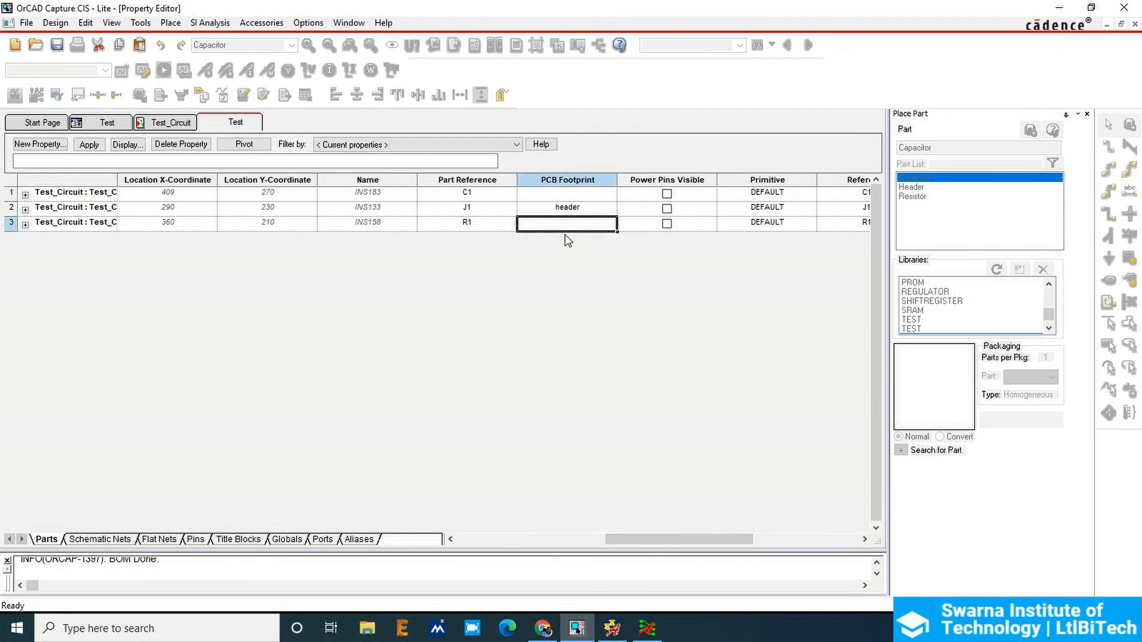
key(ctrl+v)
click(598, 227)
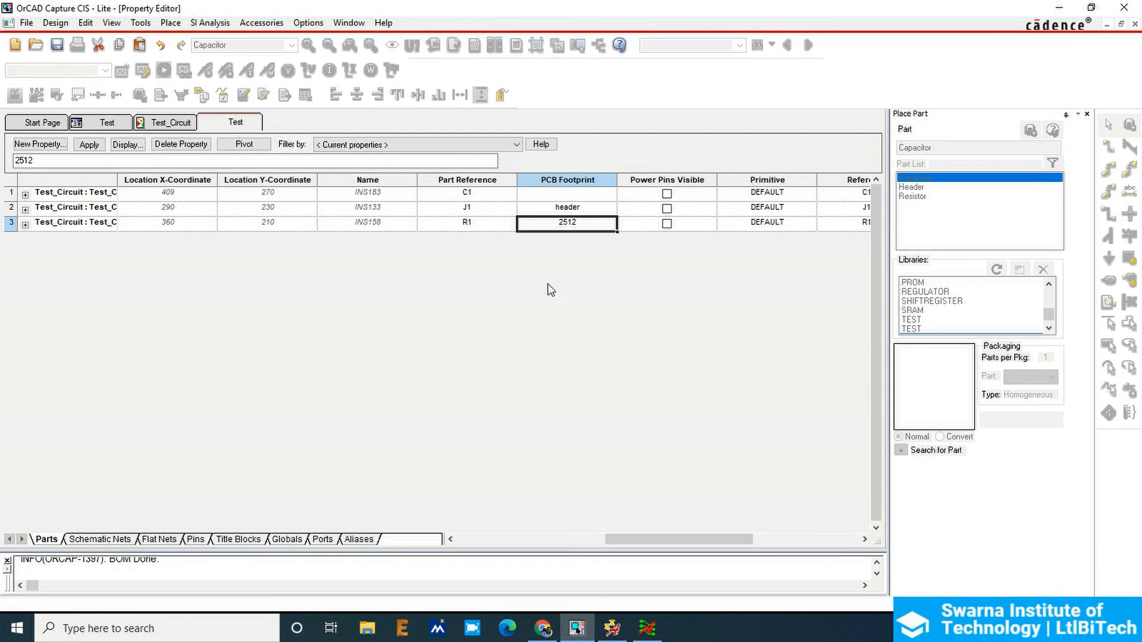
click(90, 148)
- Save the property changes and close the property editor
right_click(238, 129)
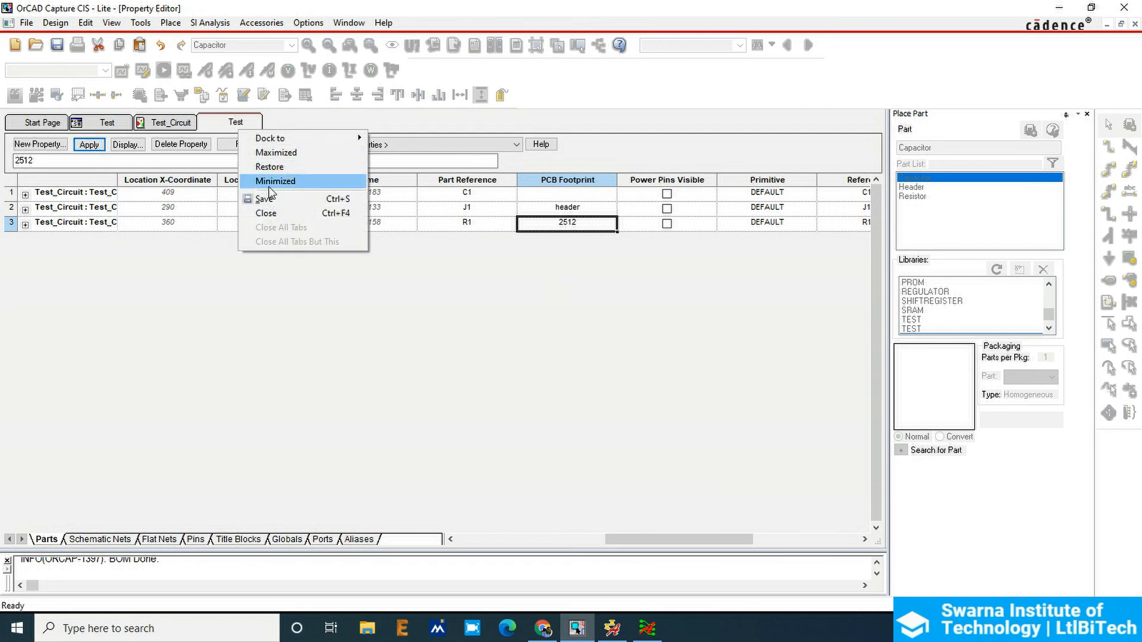
click(268, 199)
right_click(224, 130)
click(252, 199)
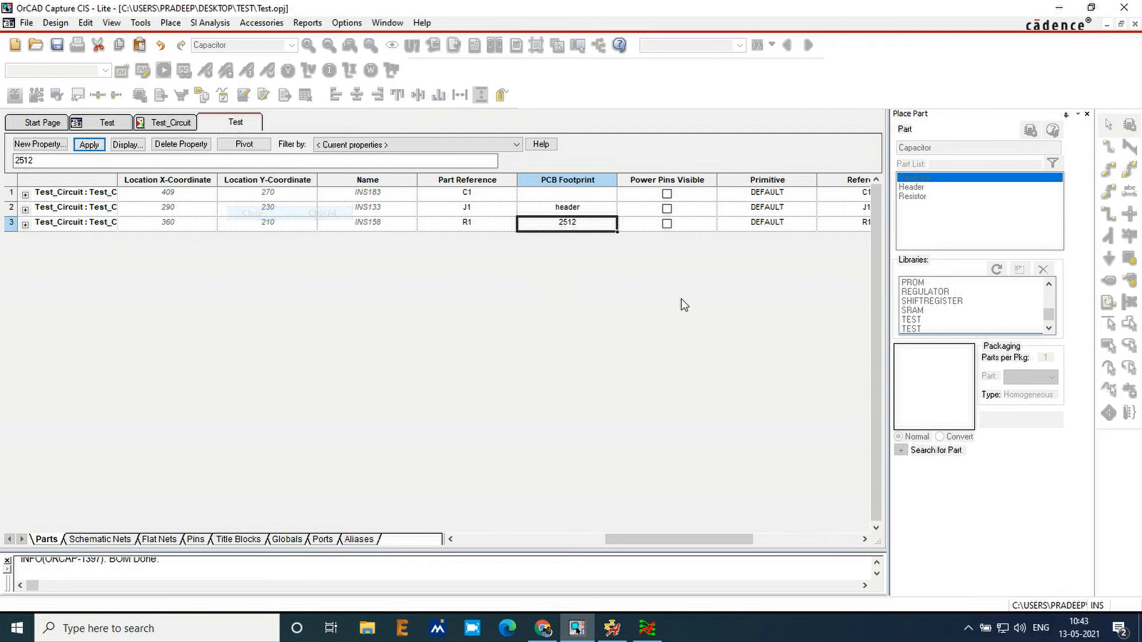